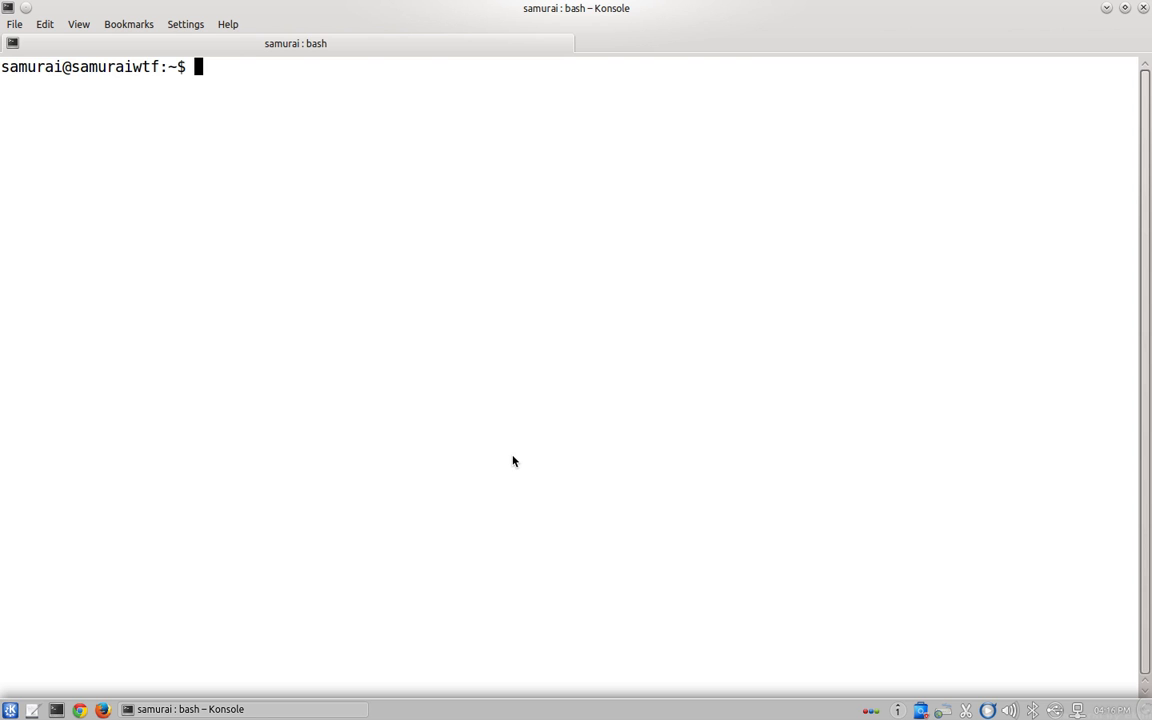
Step: Start the Nessus service with sudo /etc/init.d/nessusd start and bring back an empty shell prompt
text(sudo)
text(/etc/init.d/)
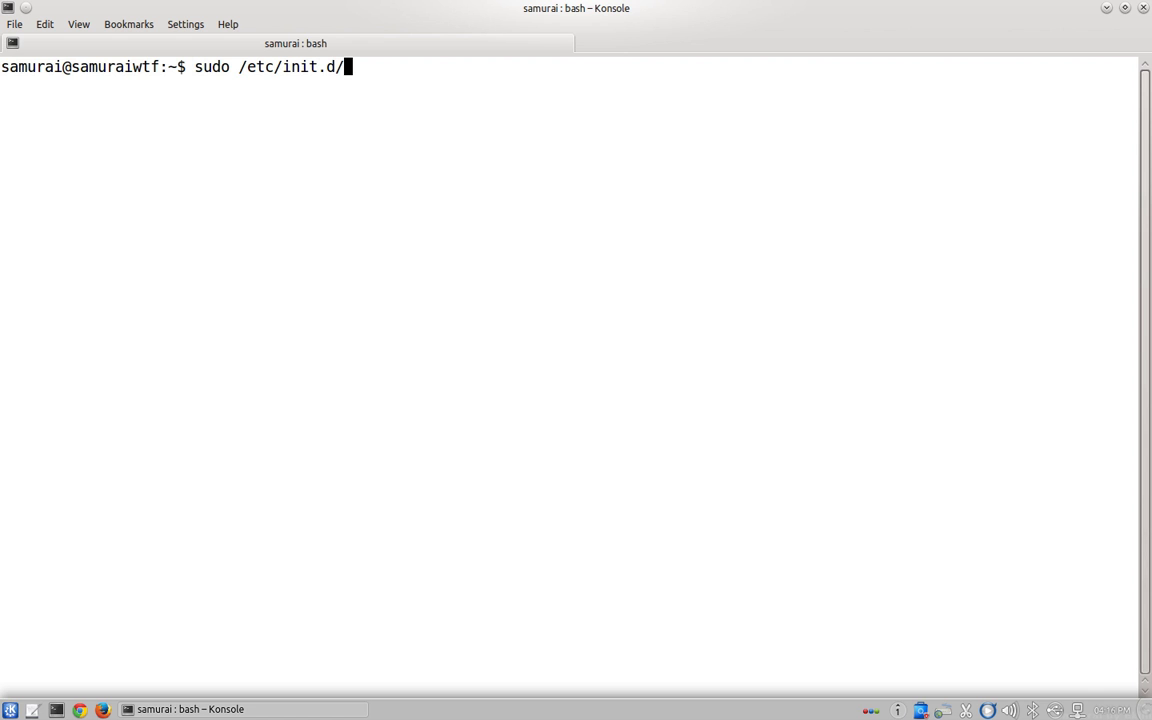
text(nessusd start)
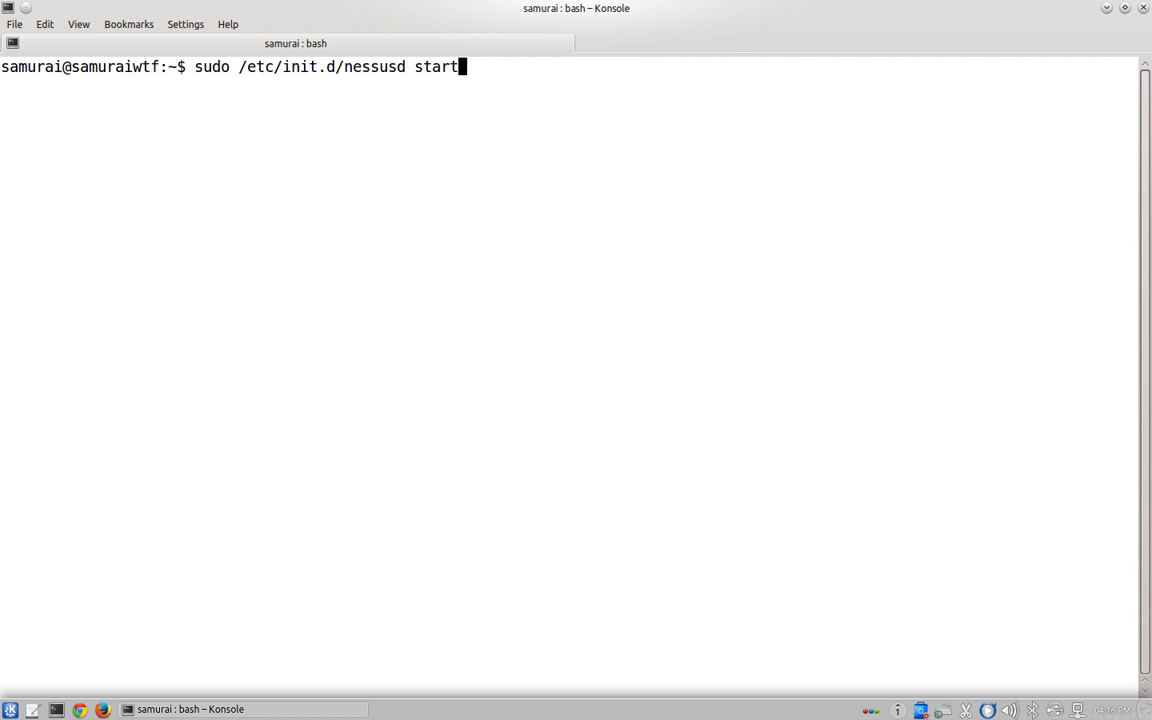
key(Return)
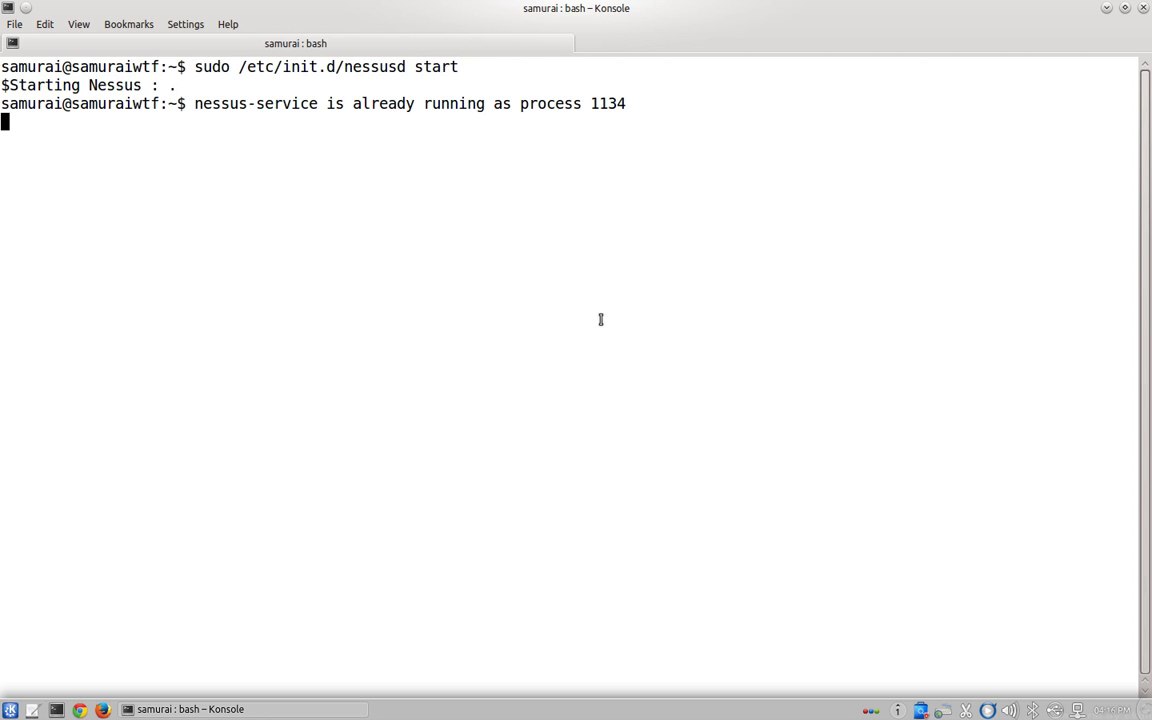
double_click(608, 103)
click(773, 200)
key(Return)
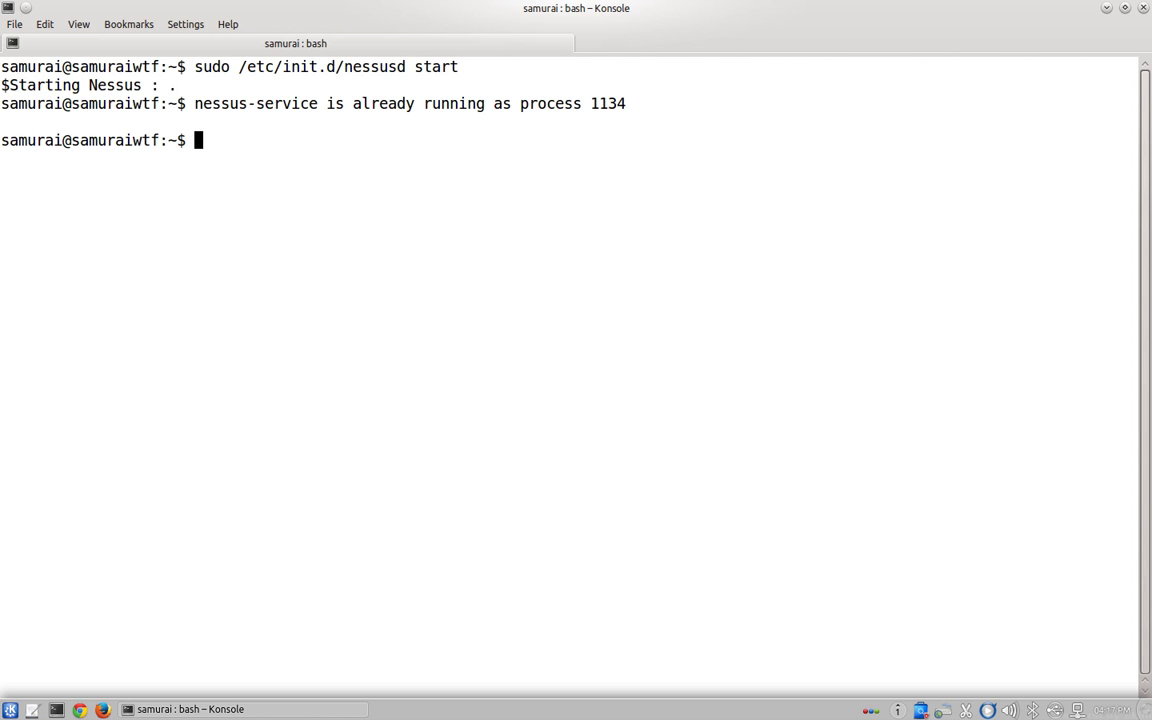
Step: Switch to the Metasploitable2-Linux virtual machine, check its network adapter's connection mode, and list its interfaces with ifconfig
key(ctrl+Right)
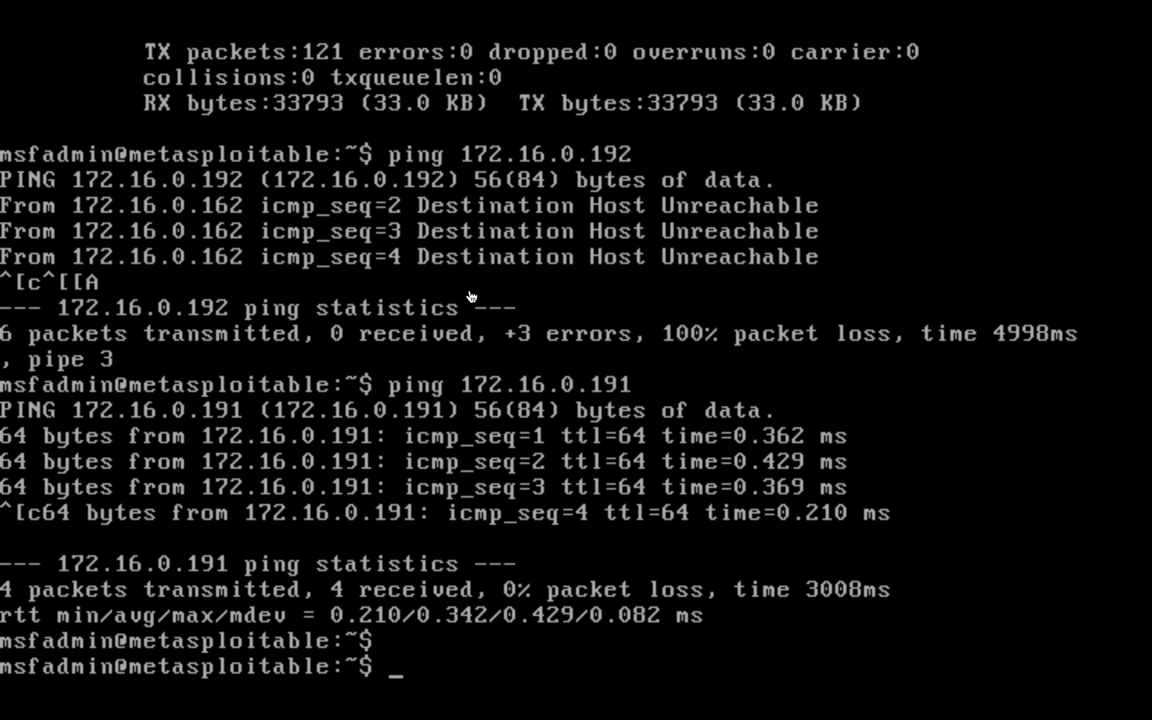
mouse_move(302, 6)
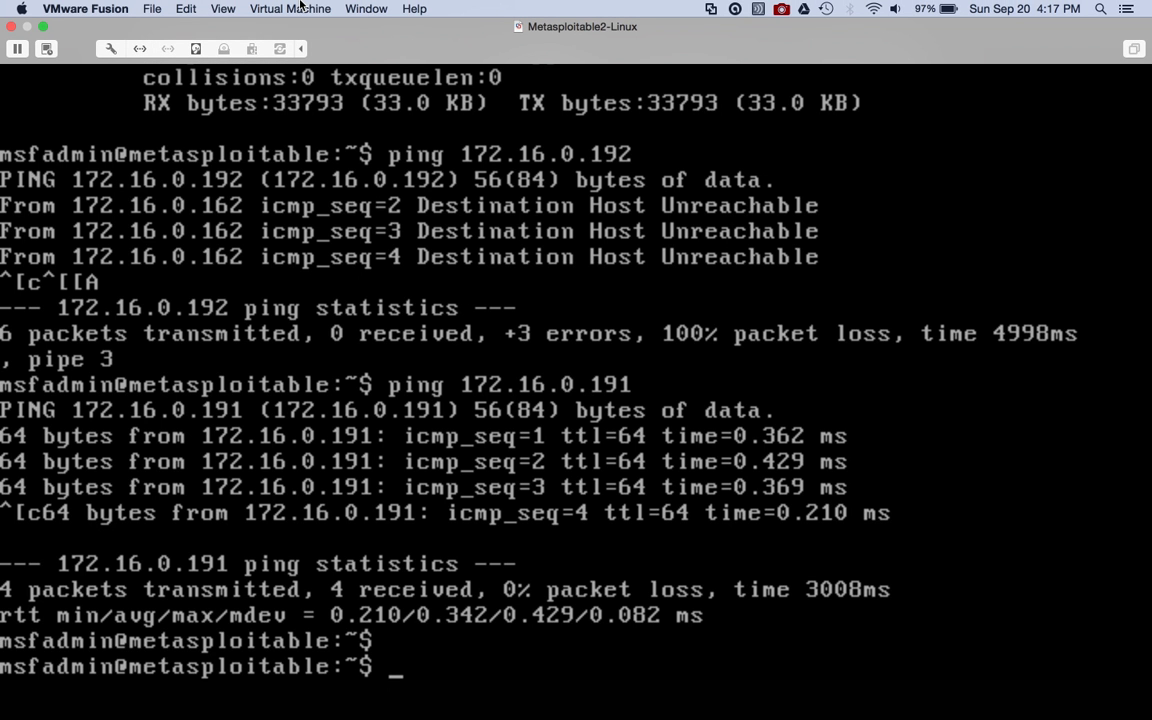
click(140, 49)
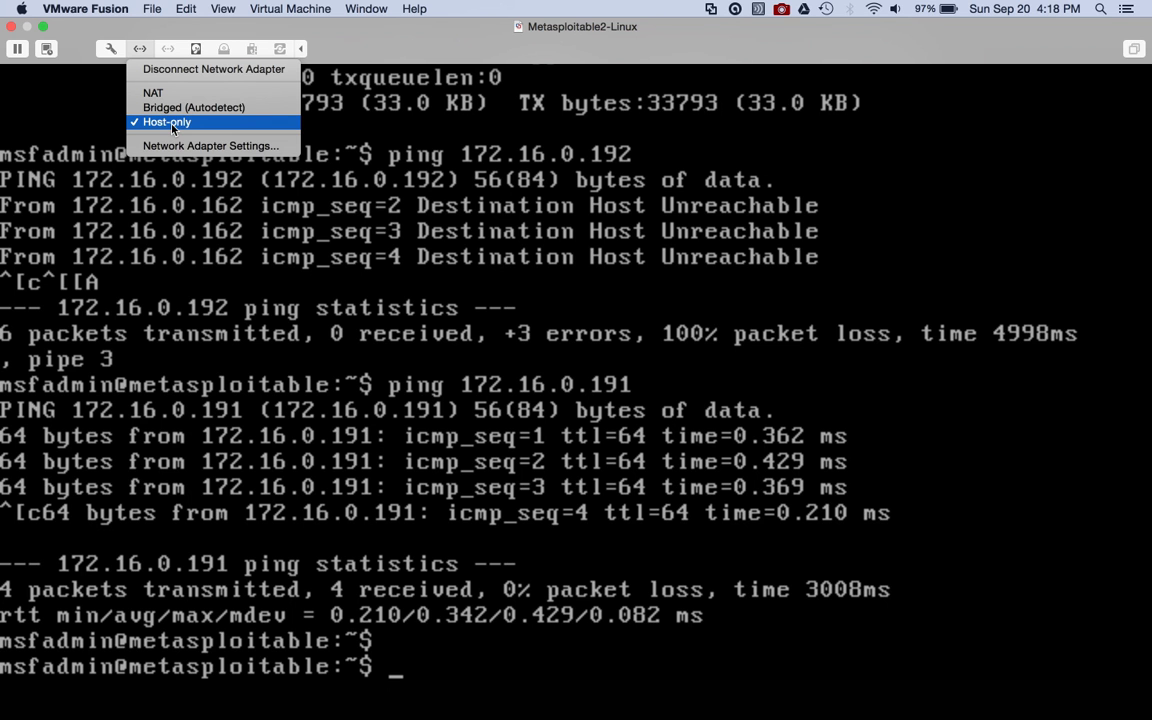
click(249, 214)
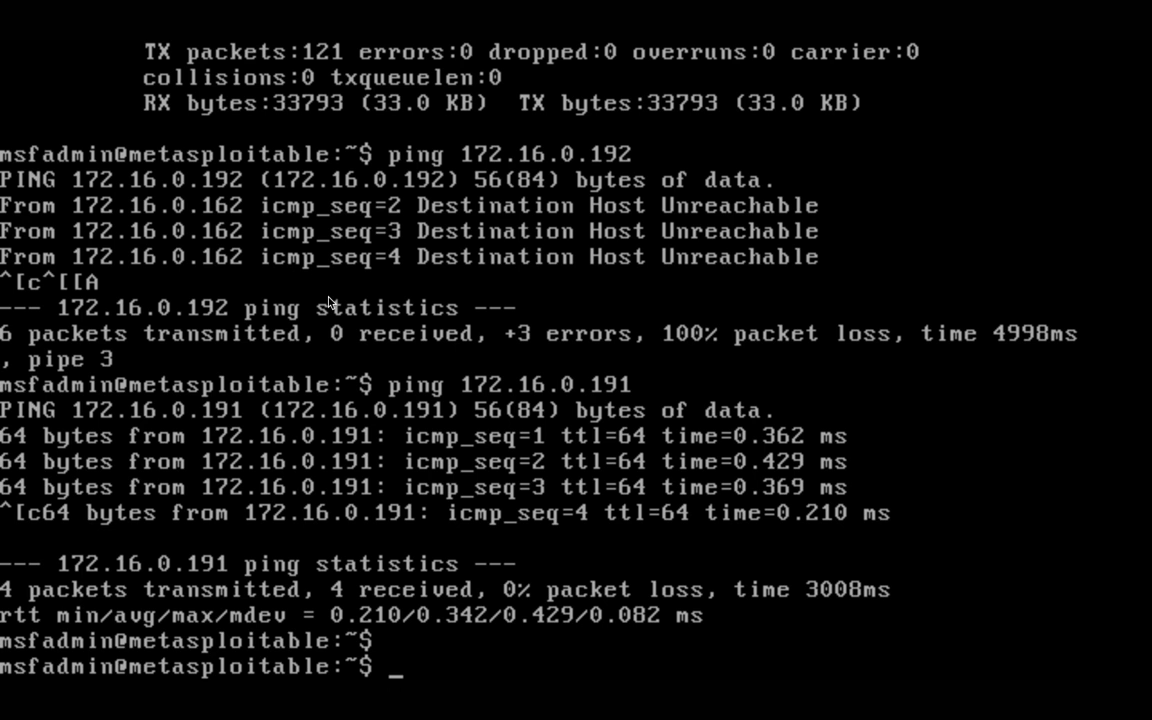
text(ifconfig)
key(Return)
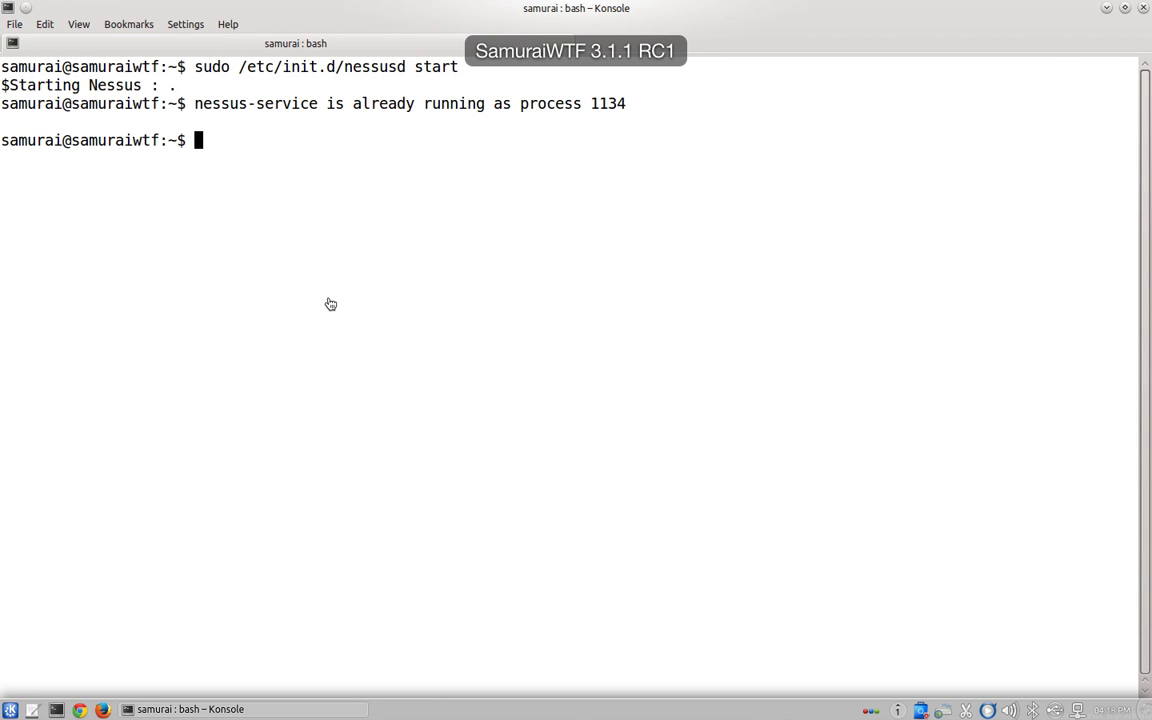
Step: Switch to the SamuraiWTF virtual machine, run ifconfig, and highlight the inet addresses of eth0 and eth1 in turn
text(ifconfig)
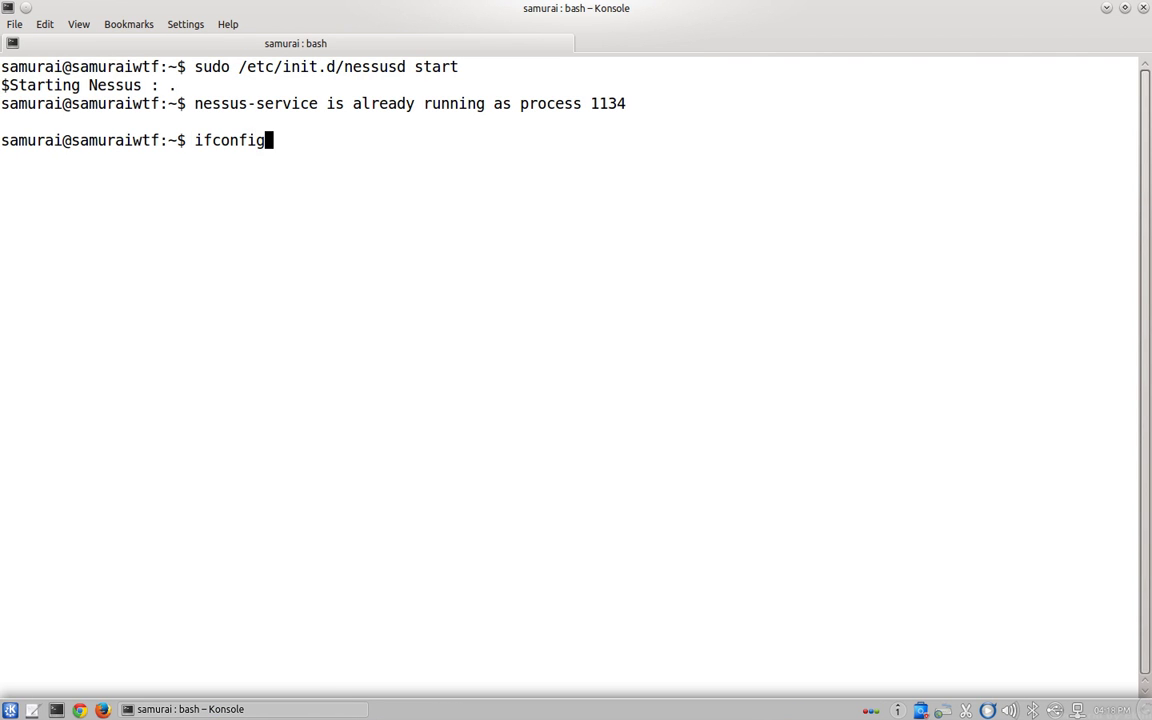
key(Return)
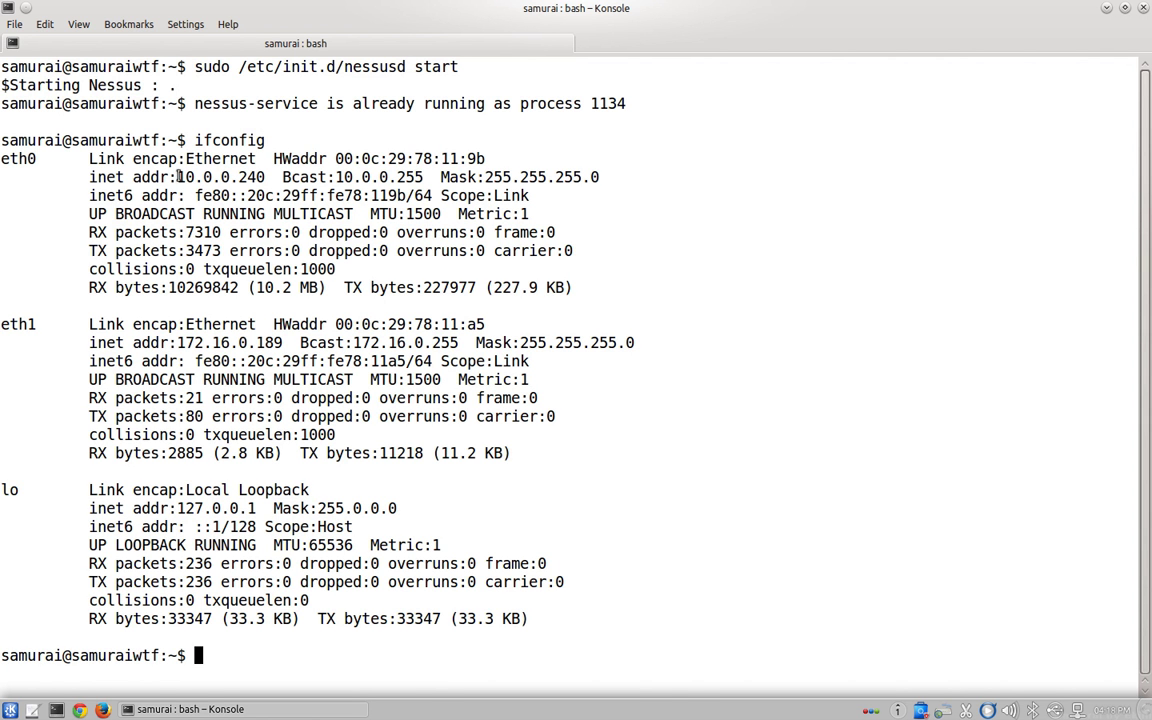
drag(178, 176, 268, 176)
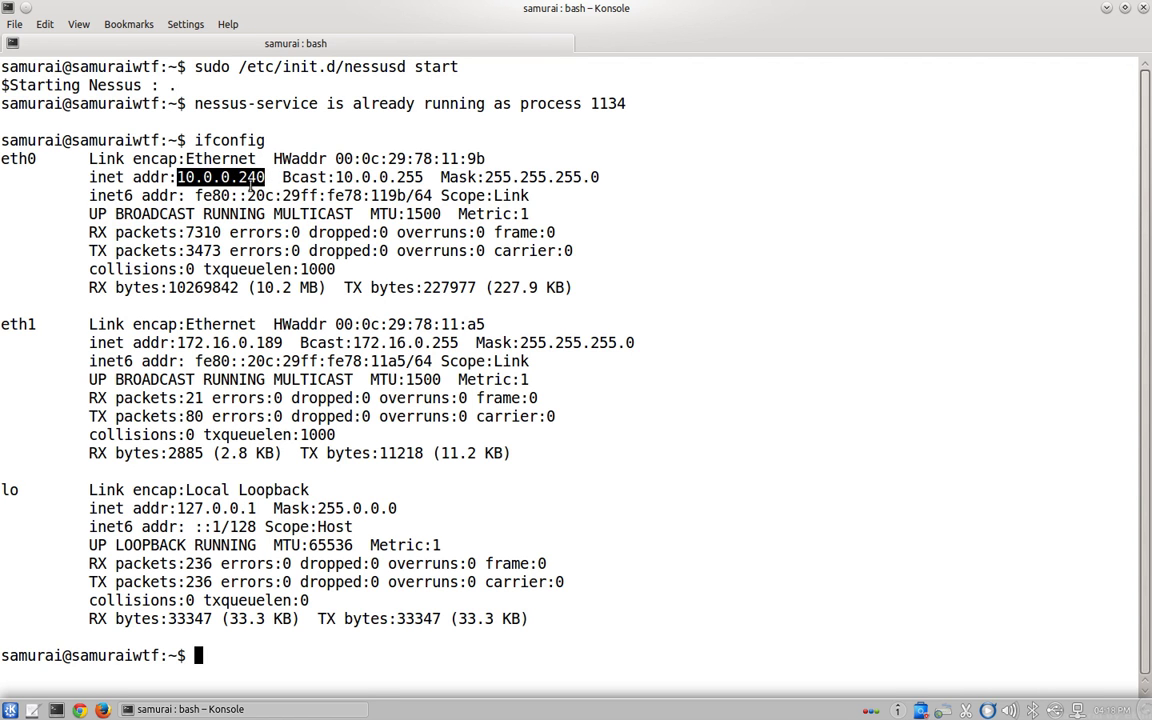
click(226, 172)
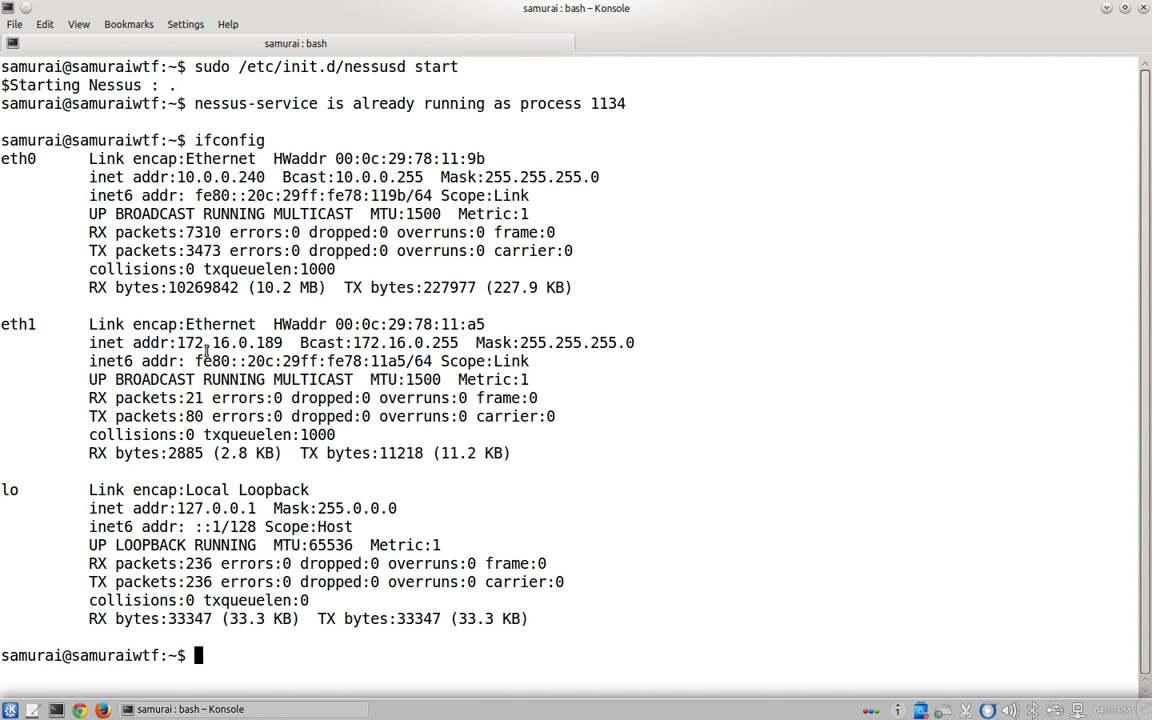
drag(178, 342, 278, 342)
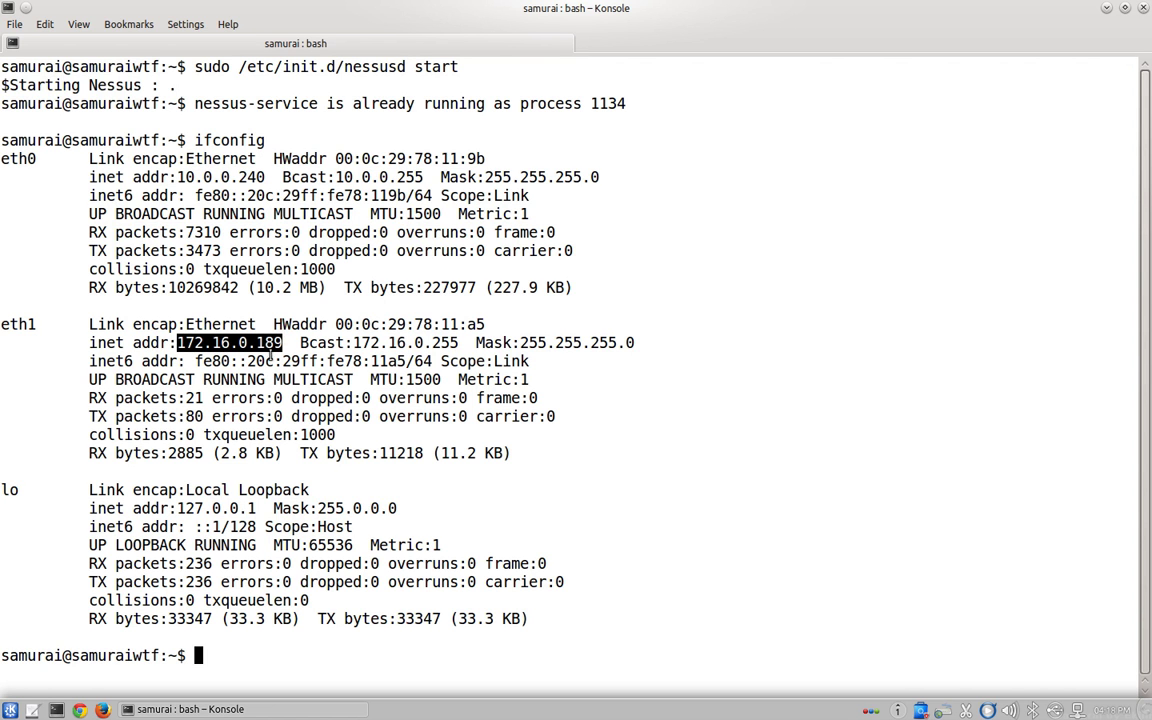
click(248, 346)
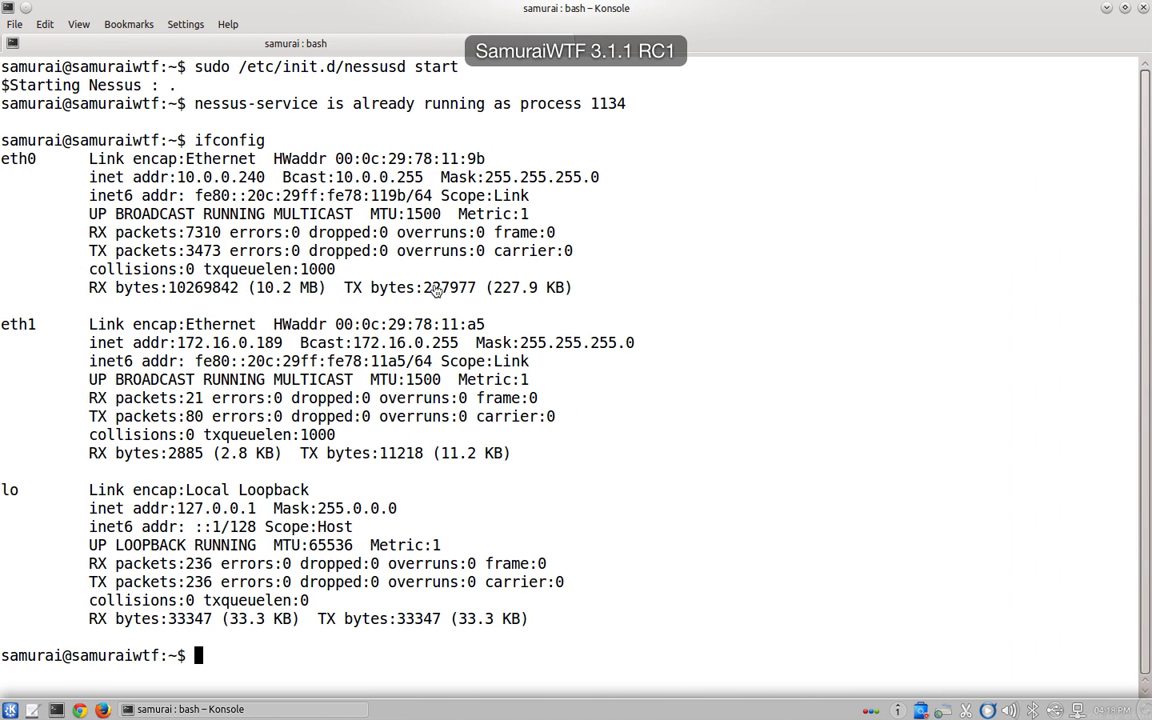
Step: Ping the Metasploitable host at 172.16.0.162 from SamuraiWTF, stopping after a couple of replies
text(ping 172.)
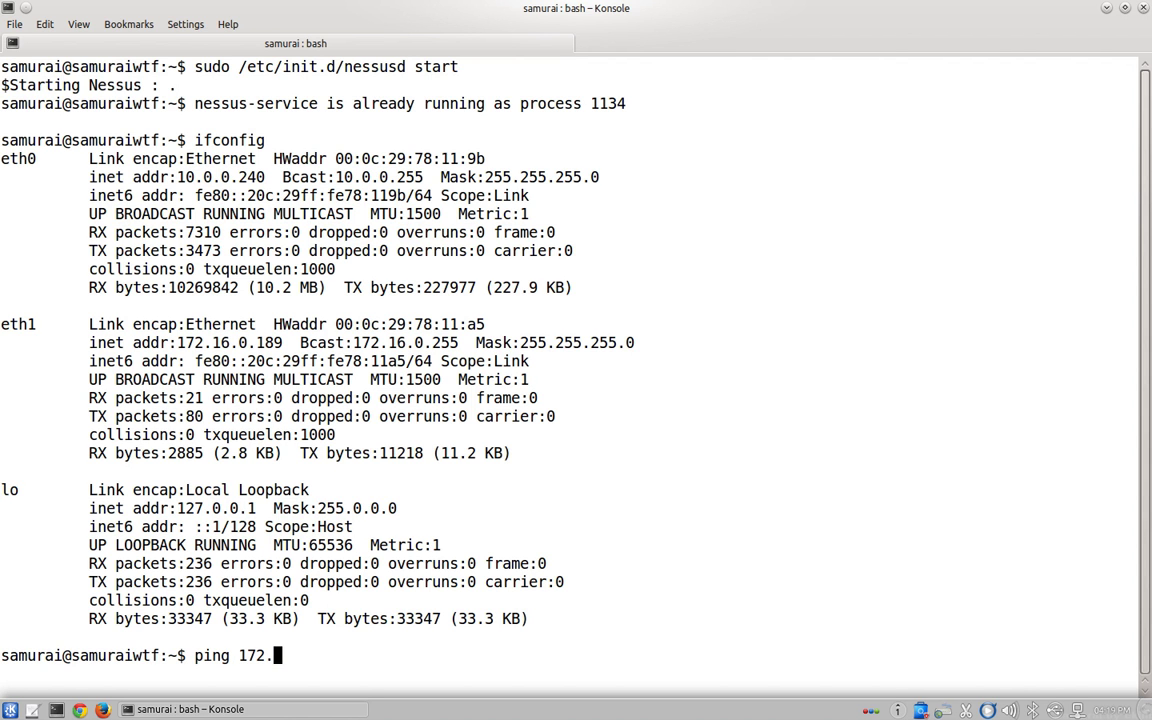
text(16.0162)
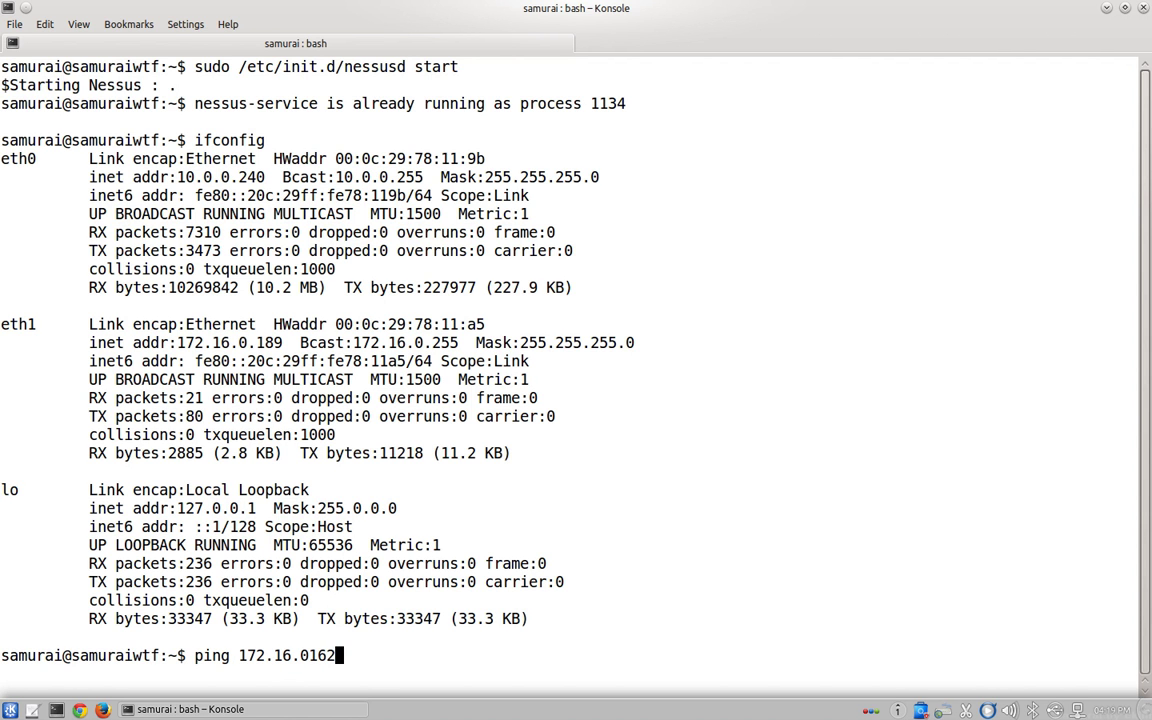
key(BackSpace)
text(.162)
key(Return)
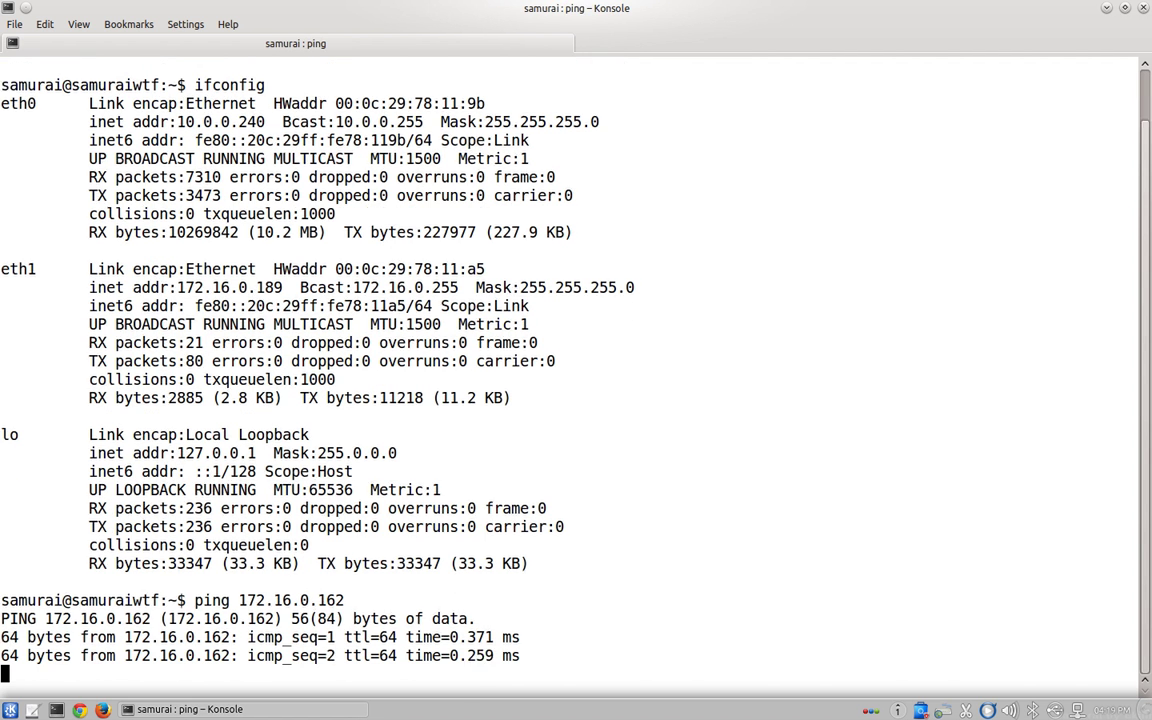
key(ctrl+c)
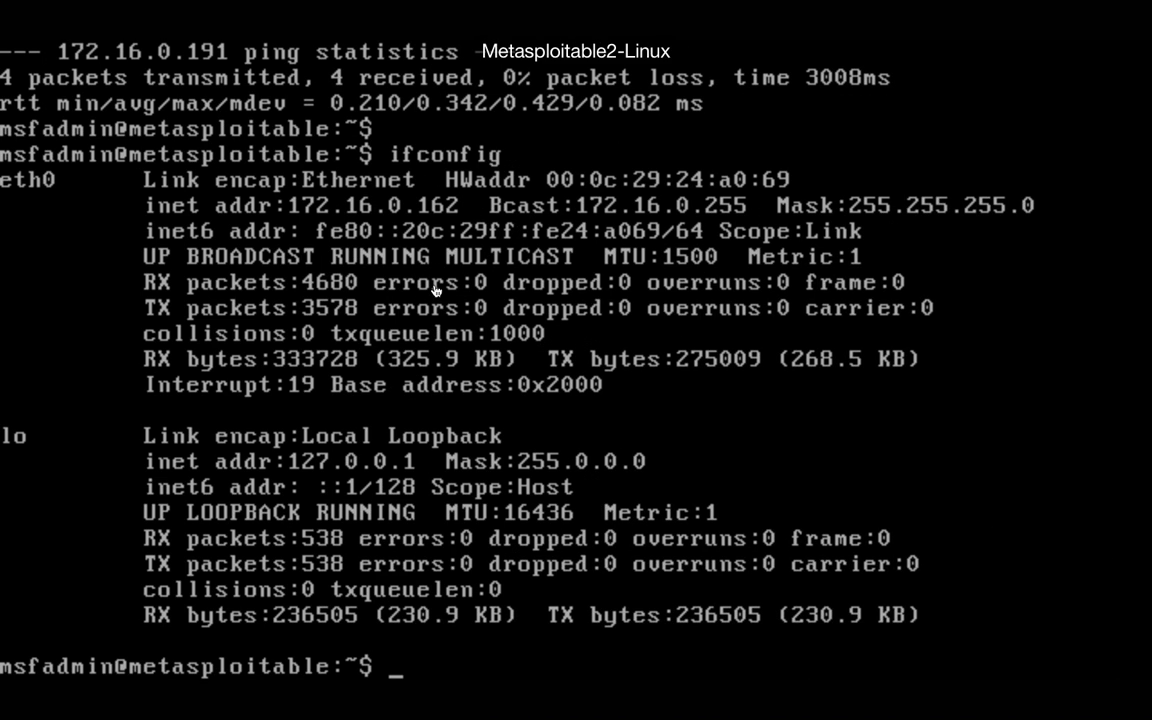
Step: Switch to the Metasploitable2-Linux virtual machine and ping SamuraiWTF at 172.16.0.189, stopping after a few replies
text(ping)
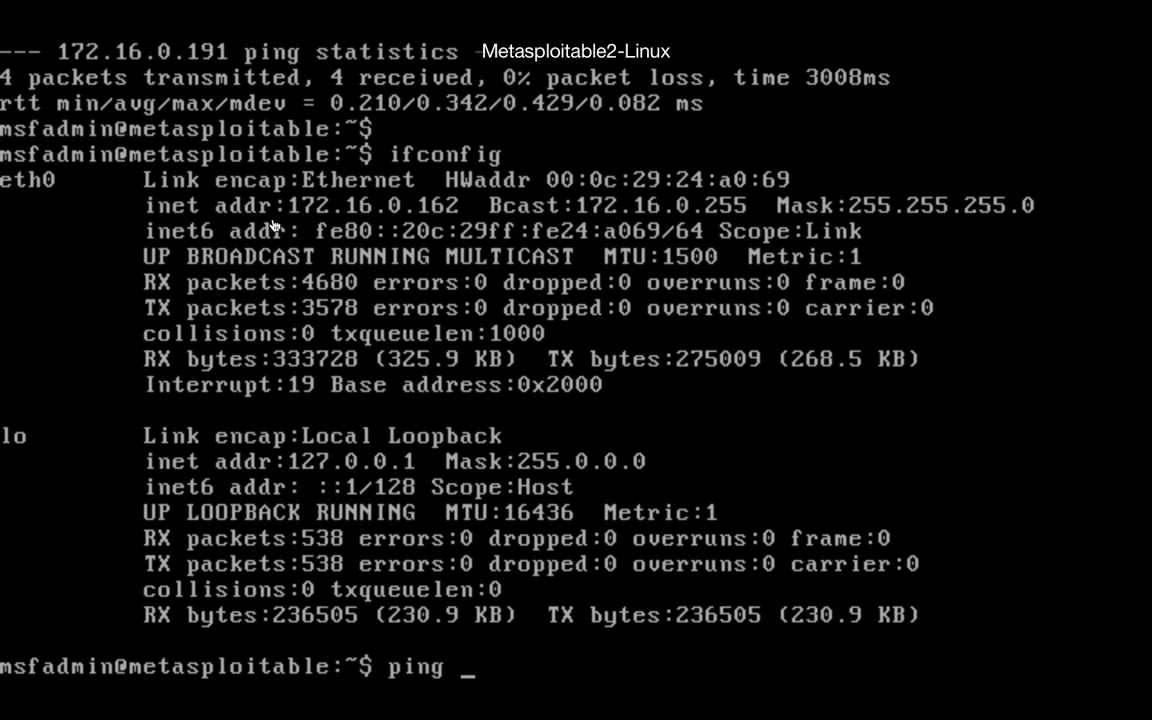
text(172.16.0.189)
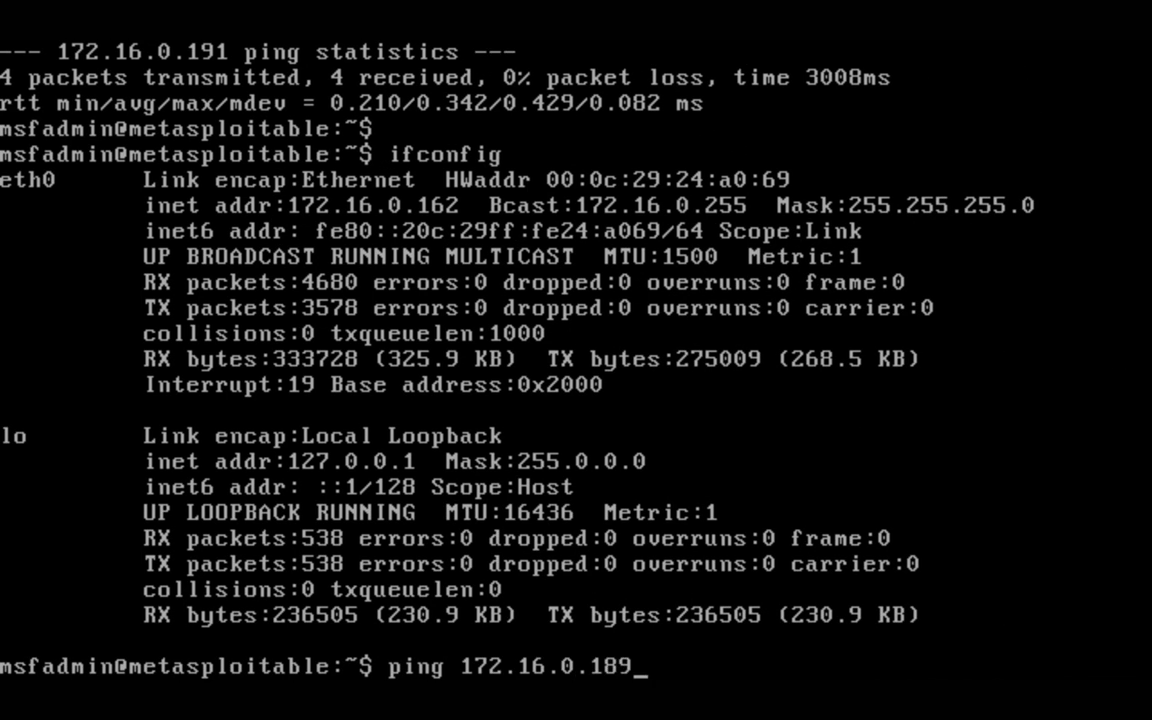
key(Return)
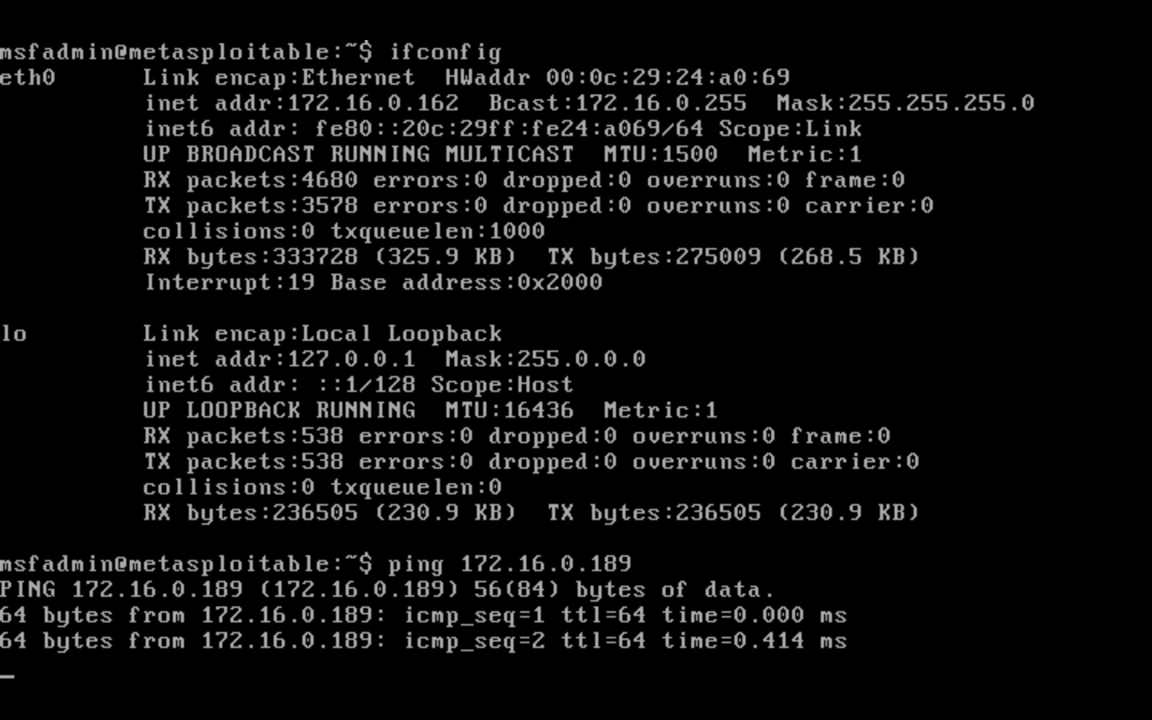
key(ctrl+c)
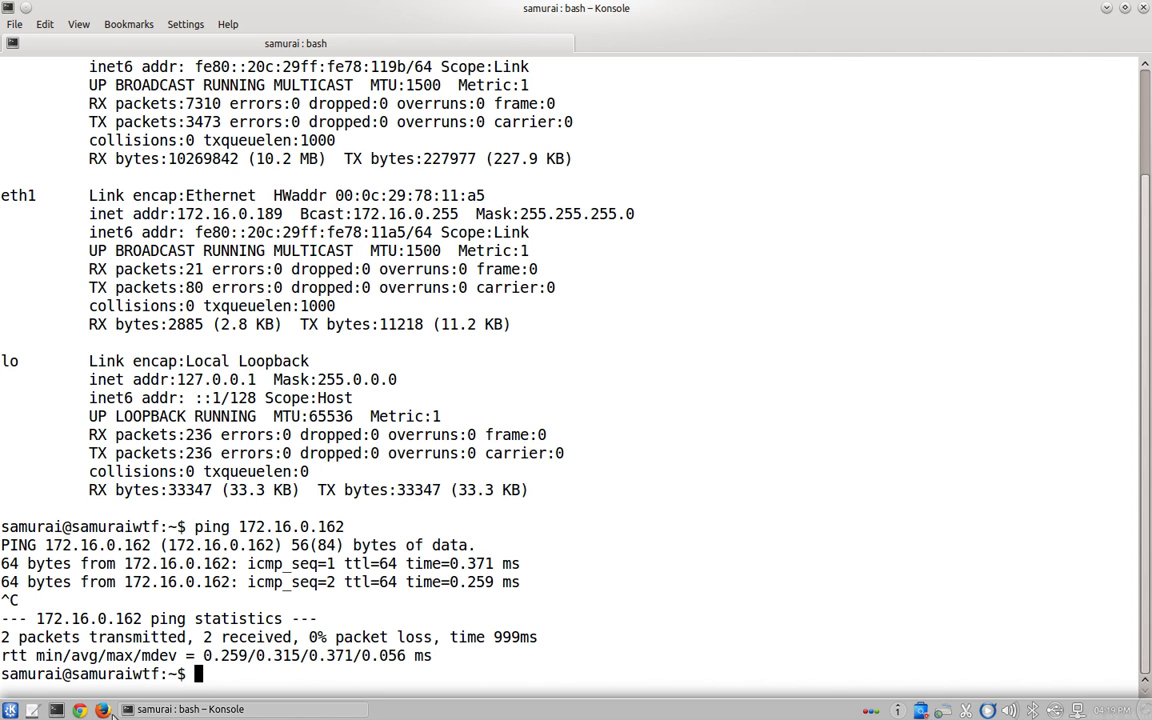
click(104, 710)
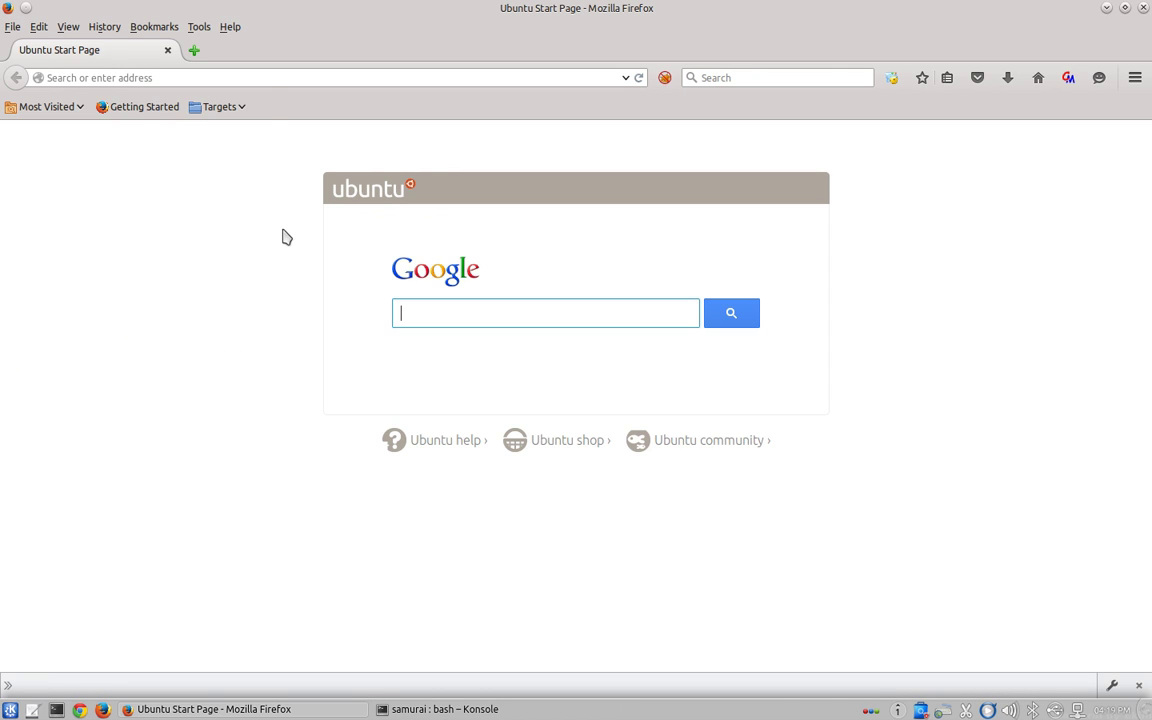
click(261, 77)
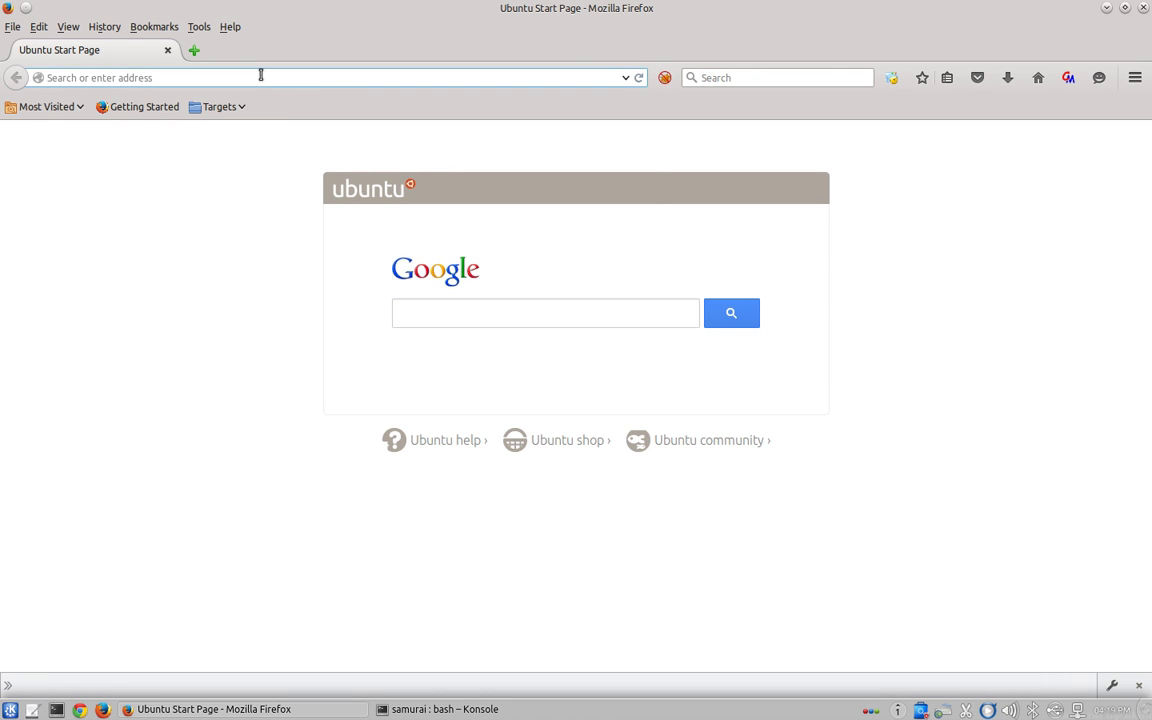
text(https)
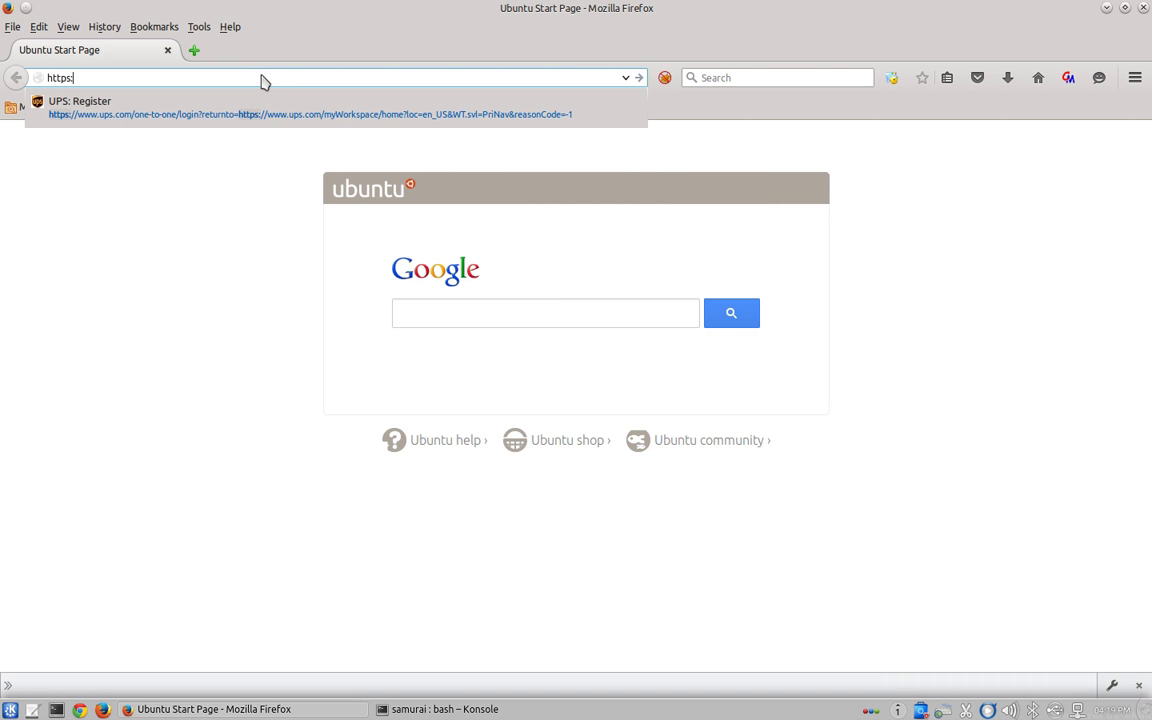
text(://localhost/)
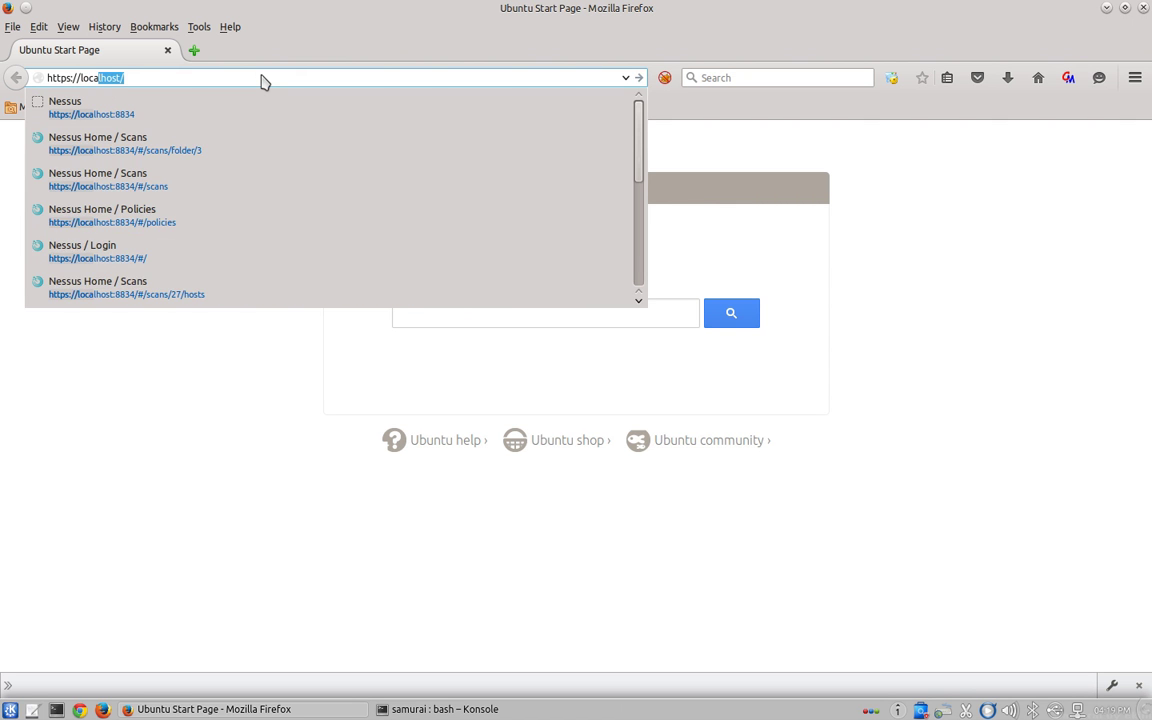
text(:8834)
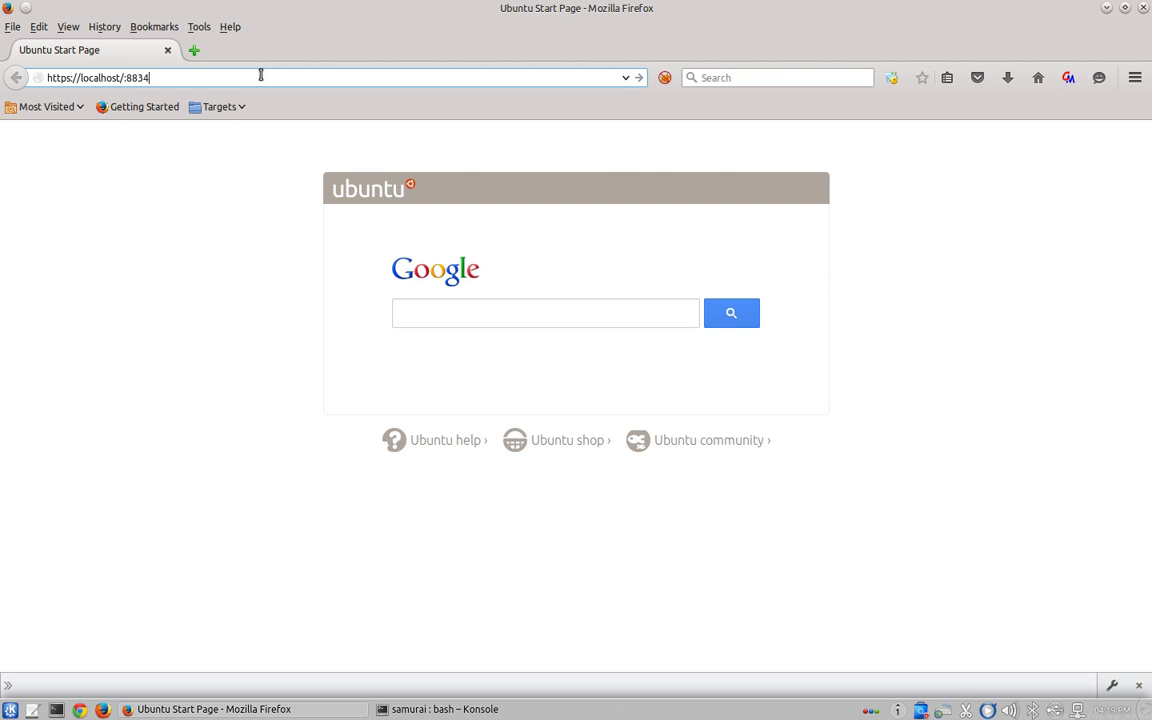
key(Return)
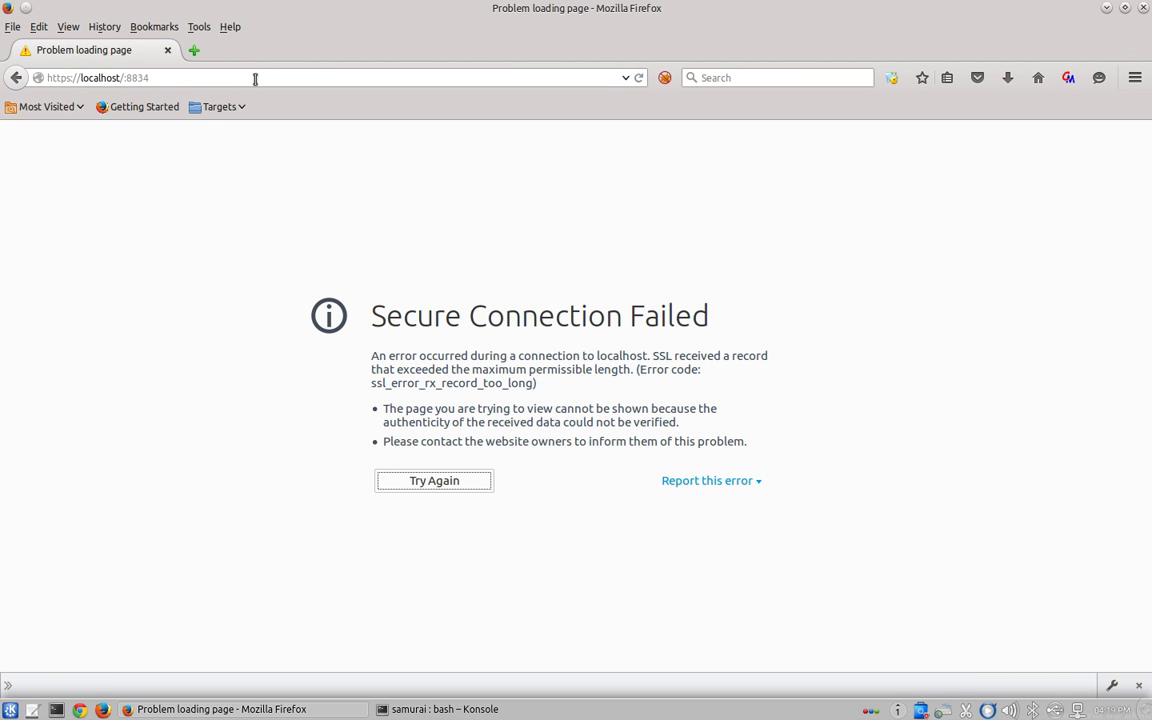
click(122, 77)
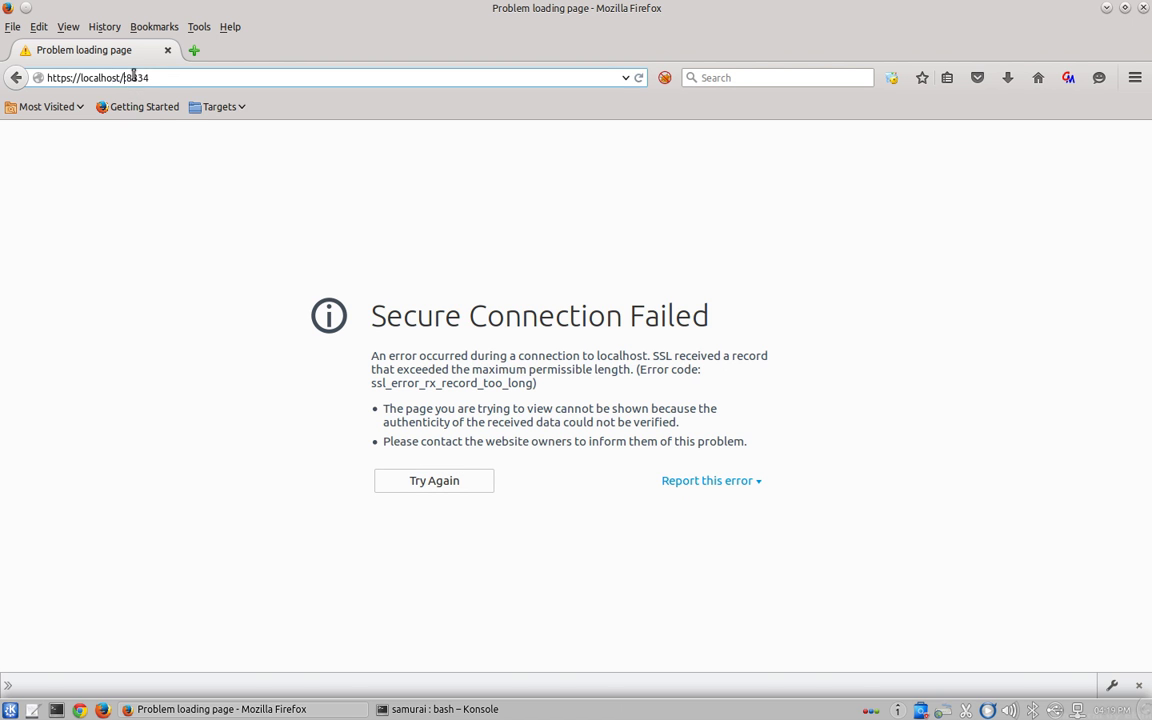
key(BackSpace)
key(Return)
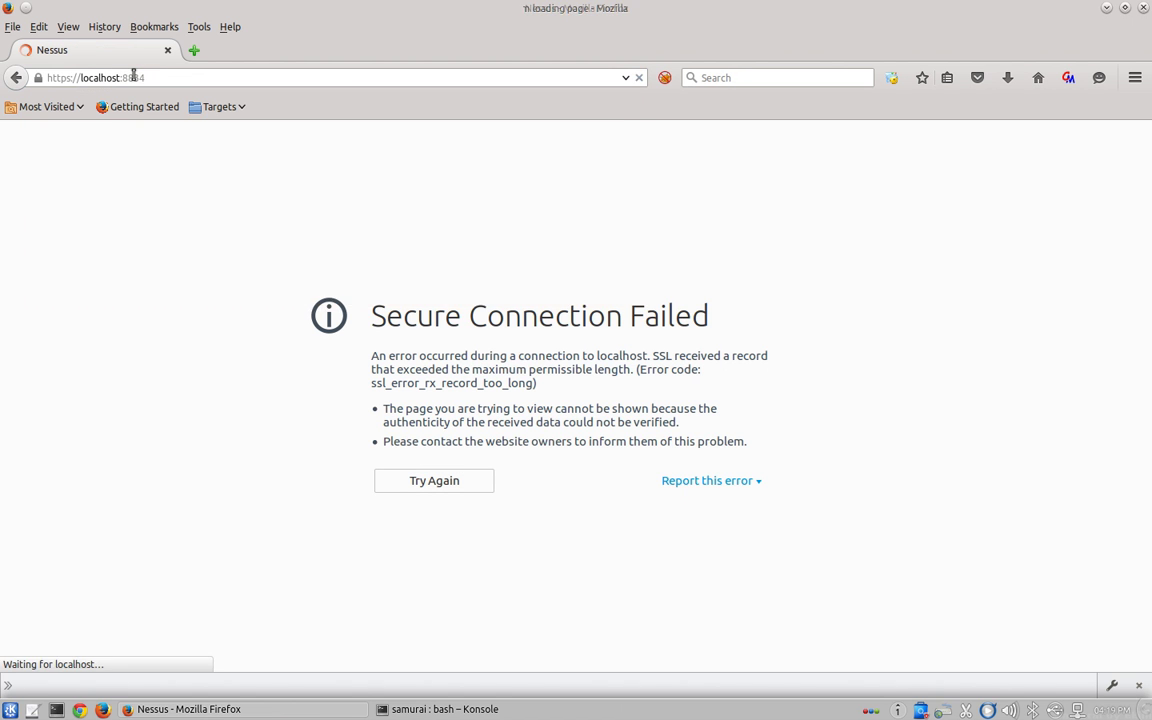
click(123, 77)
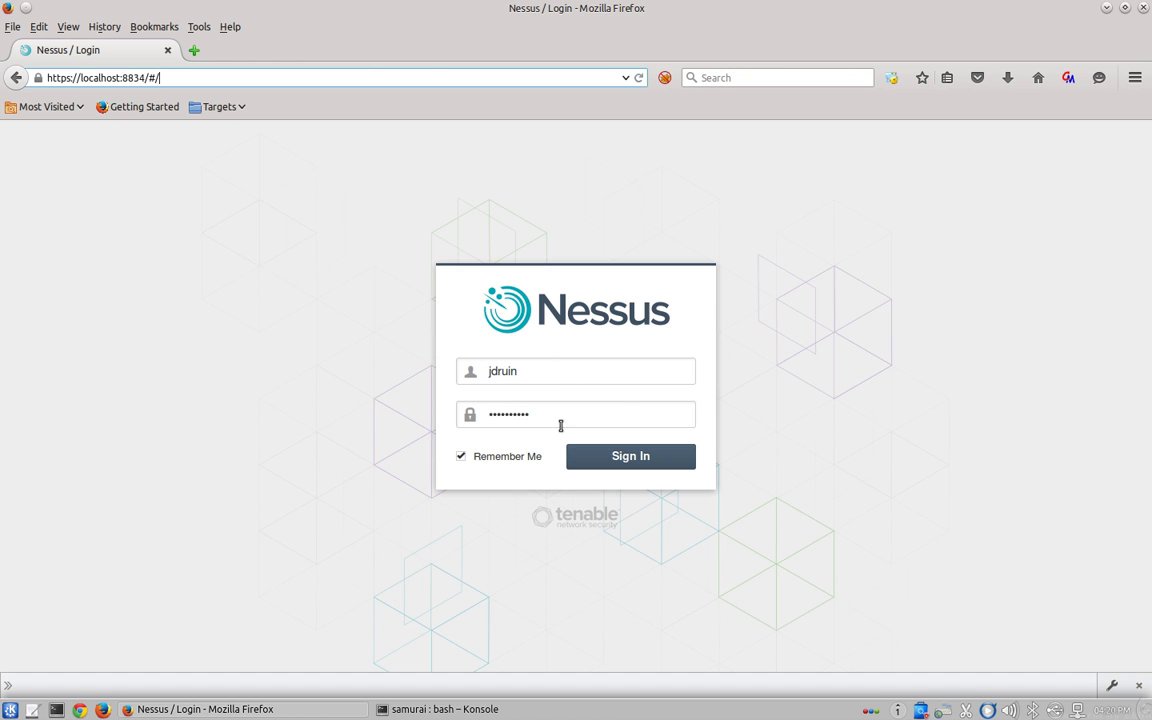
Step: Sign in to Nessus with the prefilled credentials and start a new policy from the All Policies list
click(648, 458)
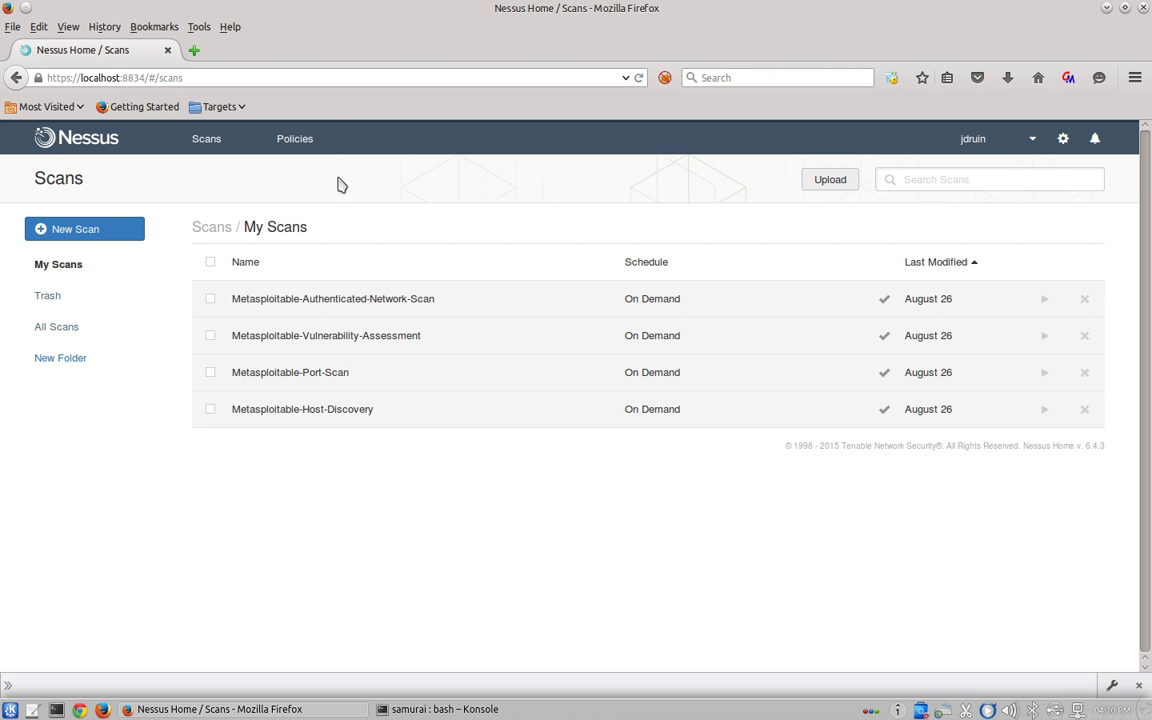
click(294, 140)
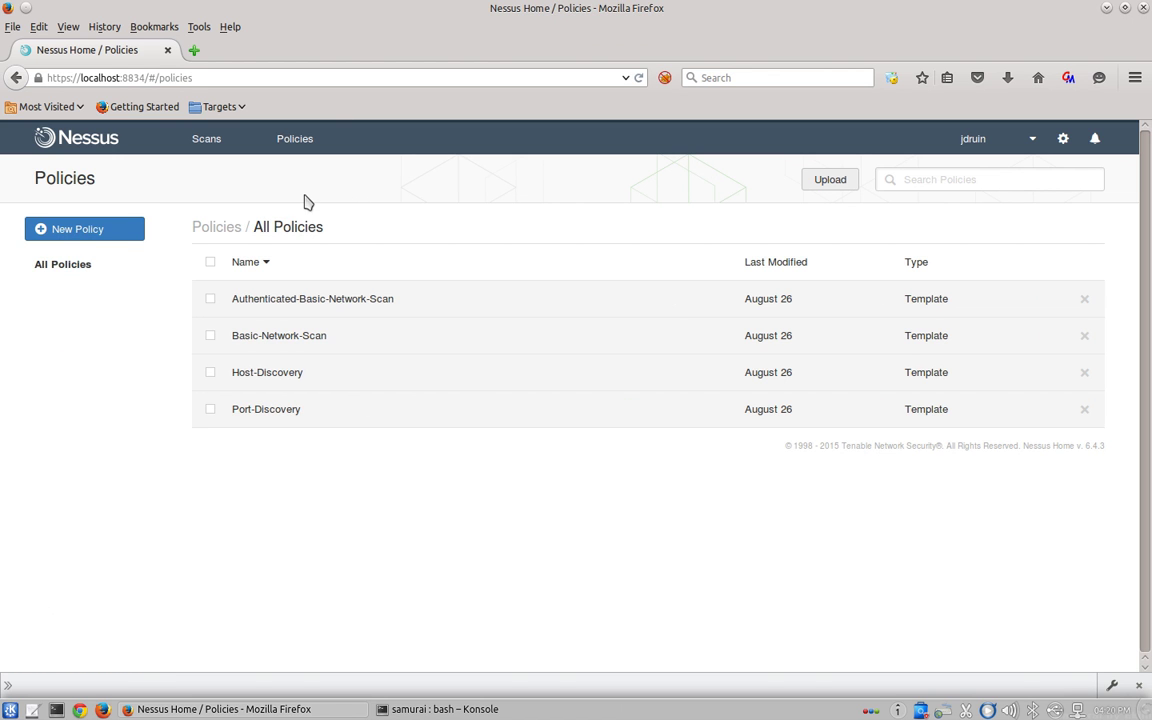
click(83, 231)
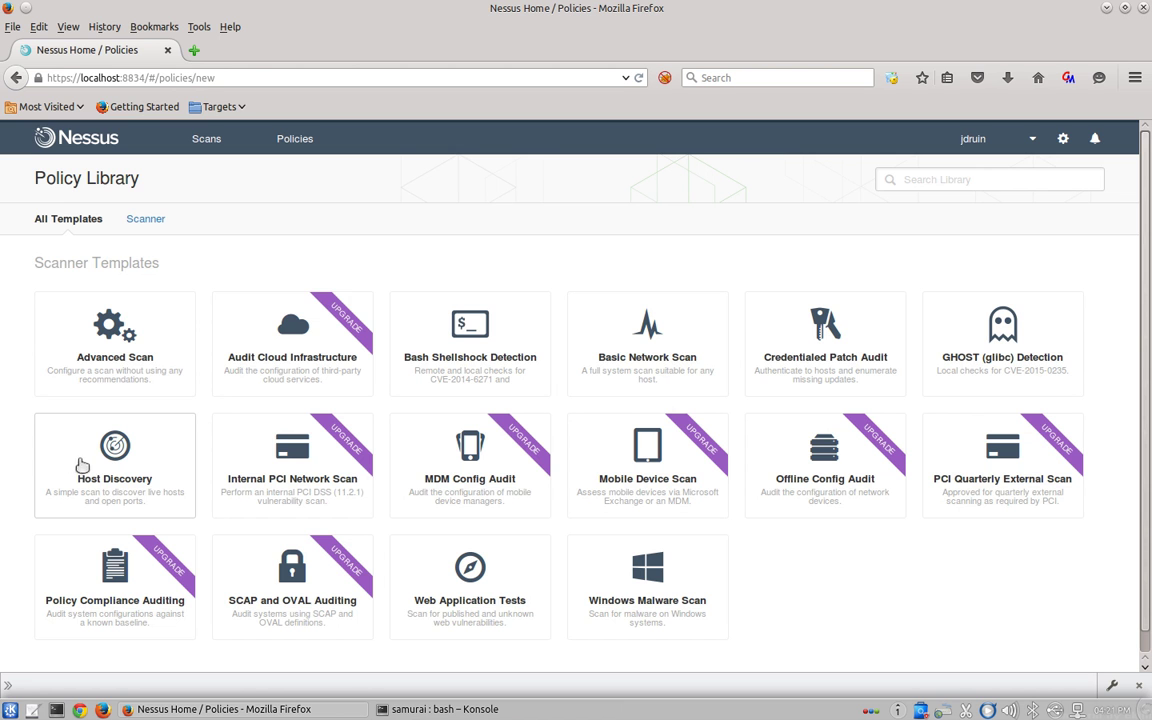
Step: Base the new policy on the Host Discovery template and enter Host-Discovery-Test-Policy as both its name and description
click(107, 463)
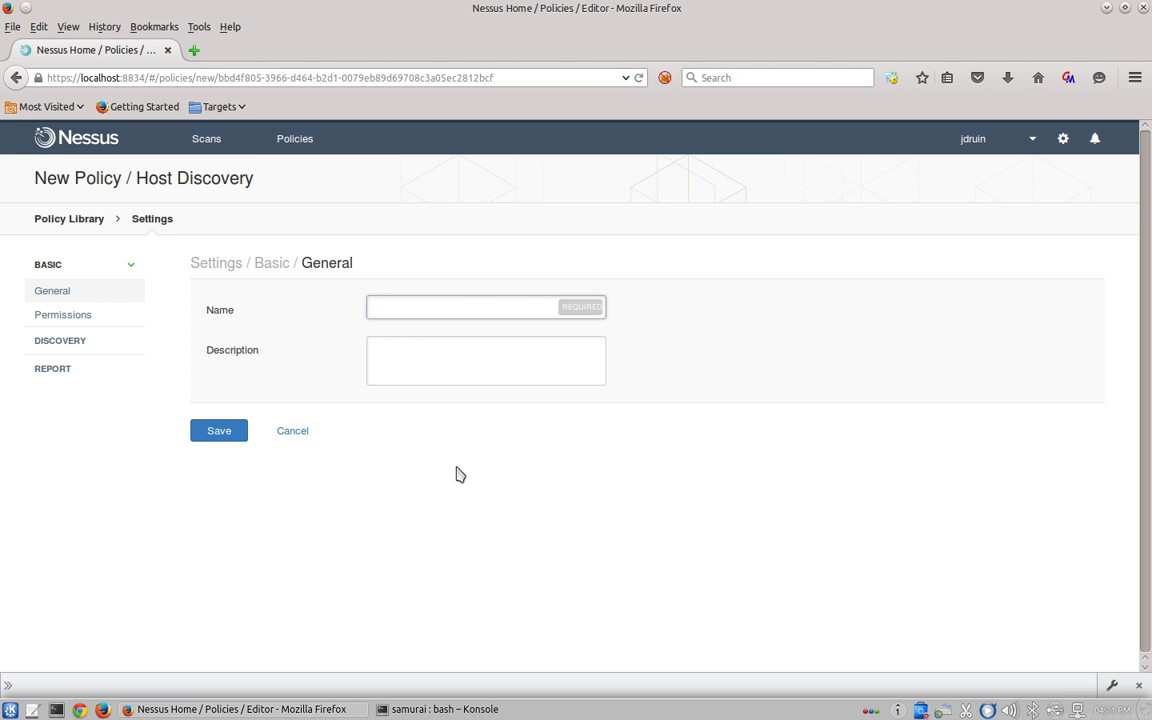
text(Host-Di)
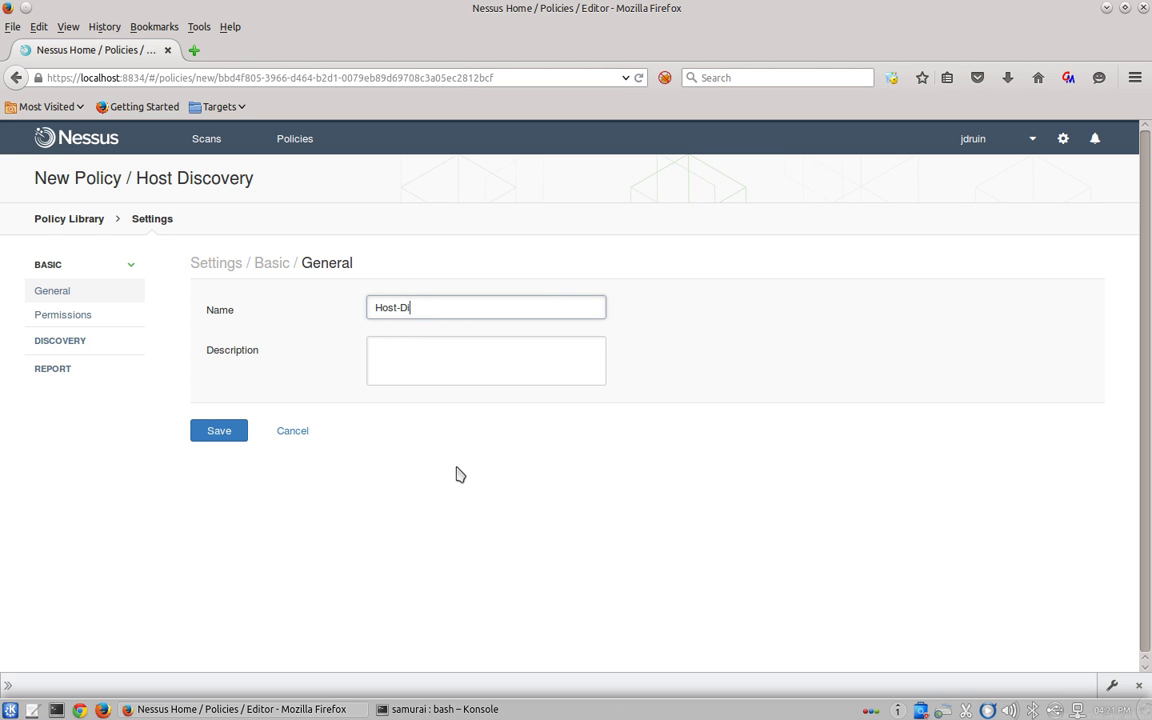
text(scovery-Test-Policy)
triple_click(393, 311)
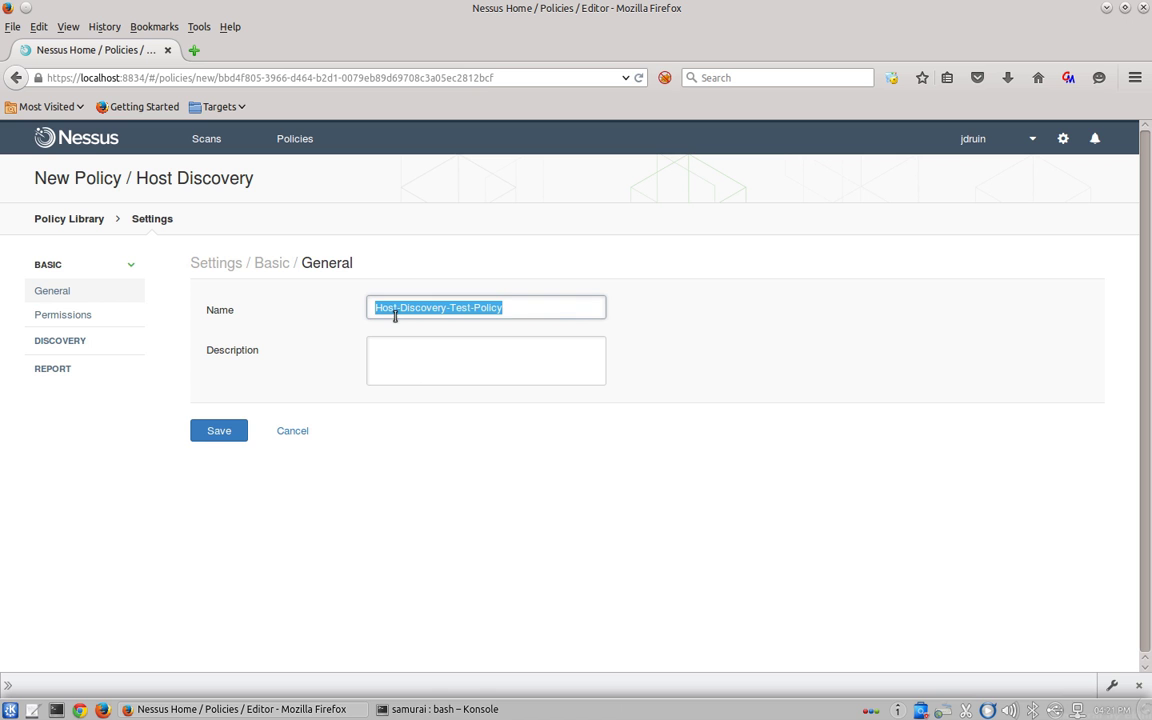
click(418, 369)
key(ctrl+v)
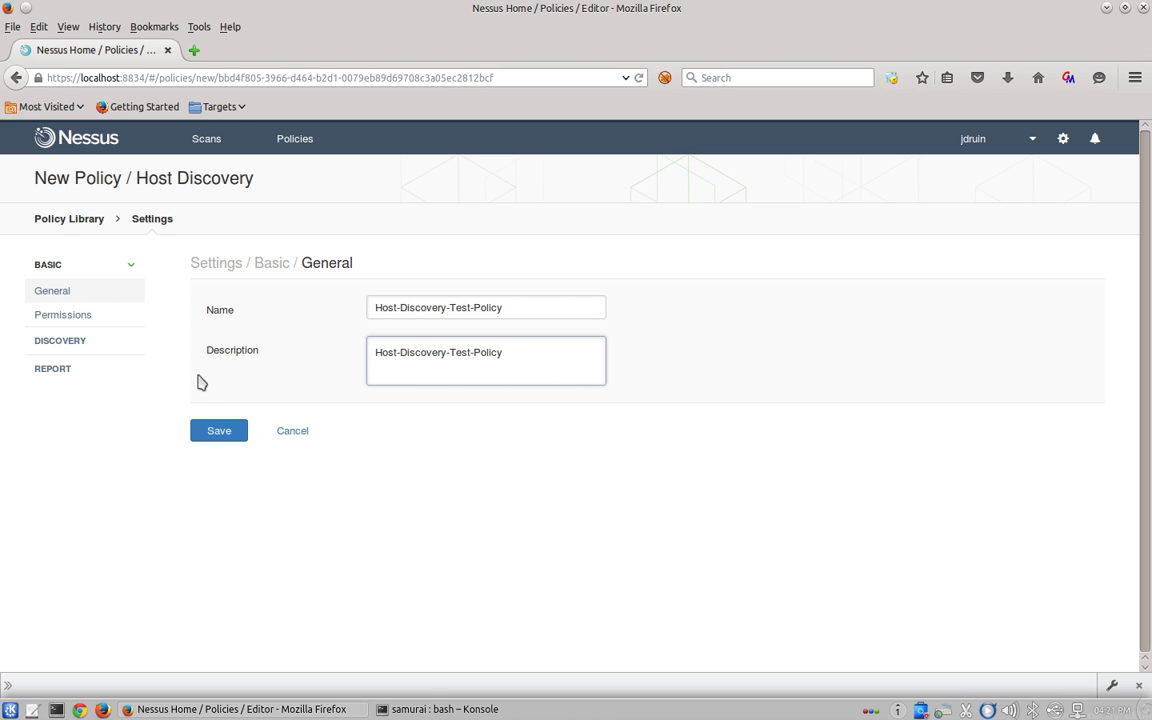
Step: Review the policy's permissions, discovery scan types and report output settings, keep Host enumeration, and save the policy
click(63, 315)
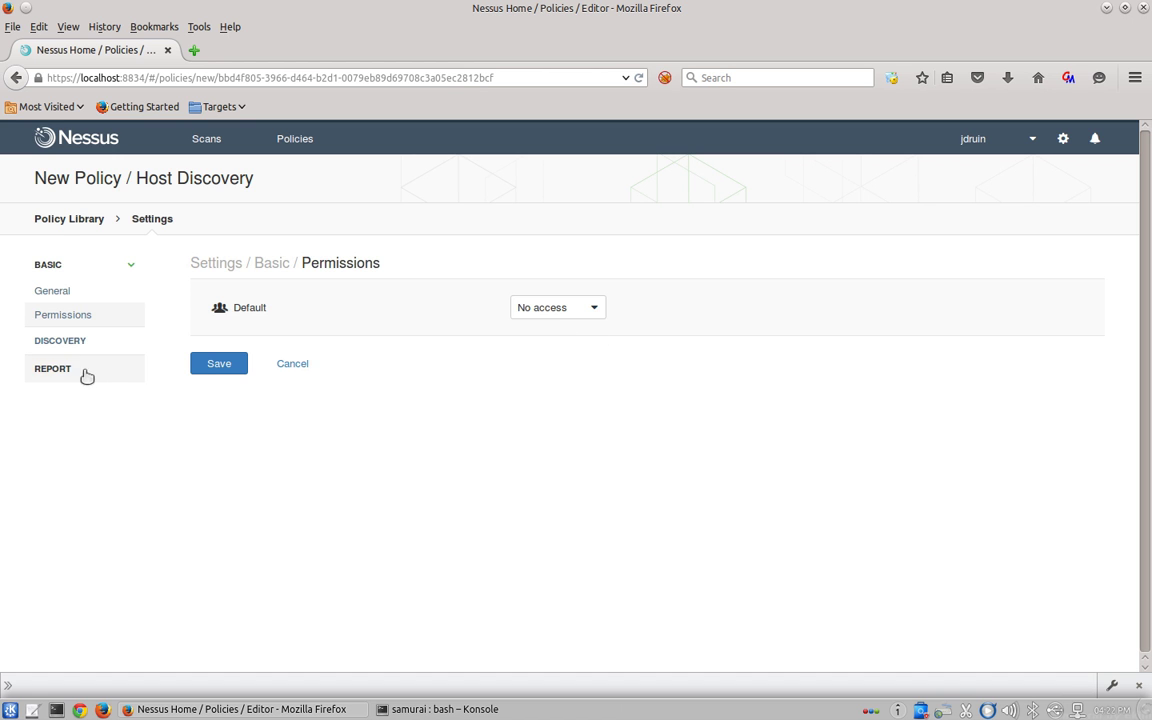
click(47, 343)
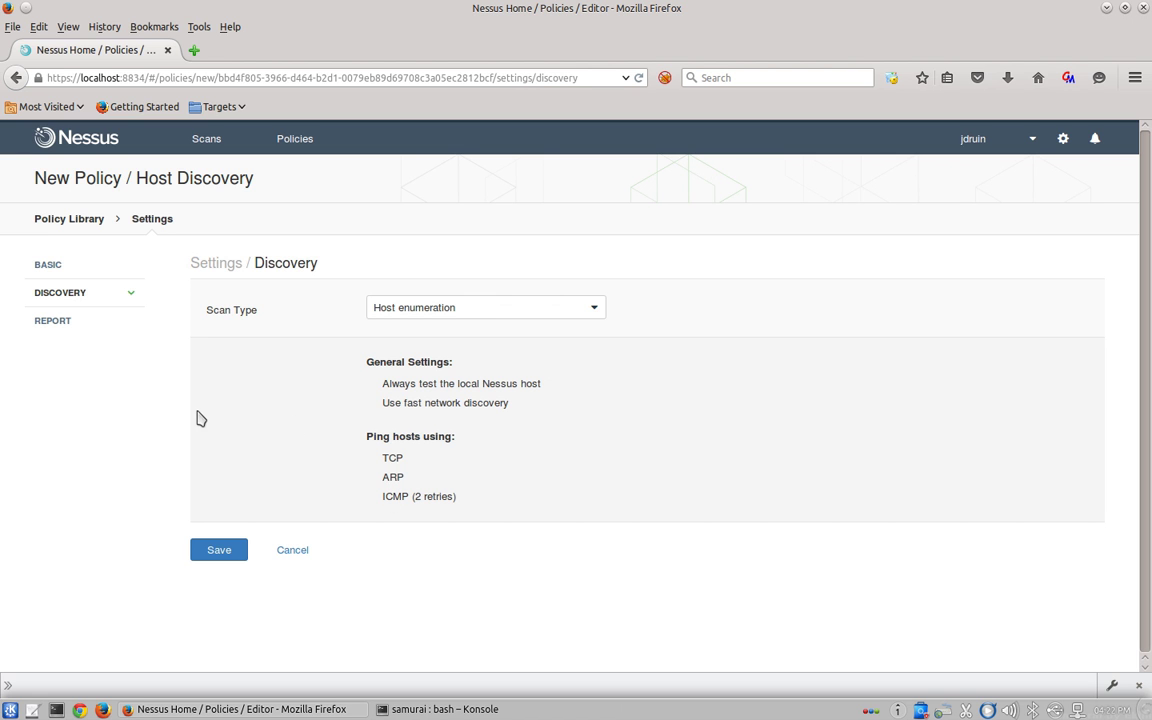
click(475, 310)
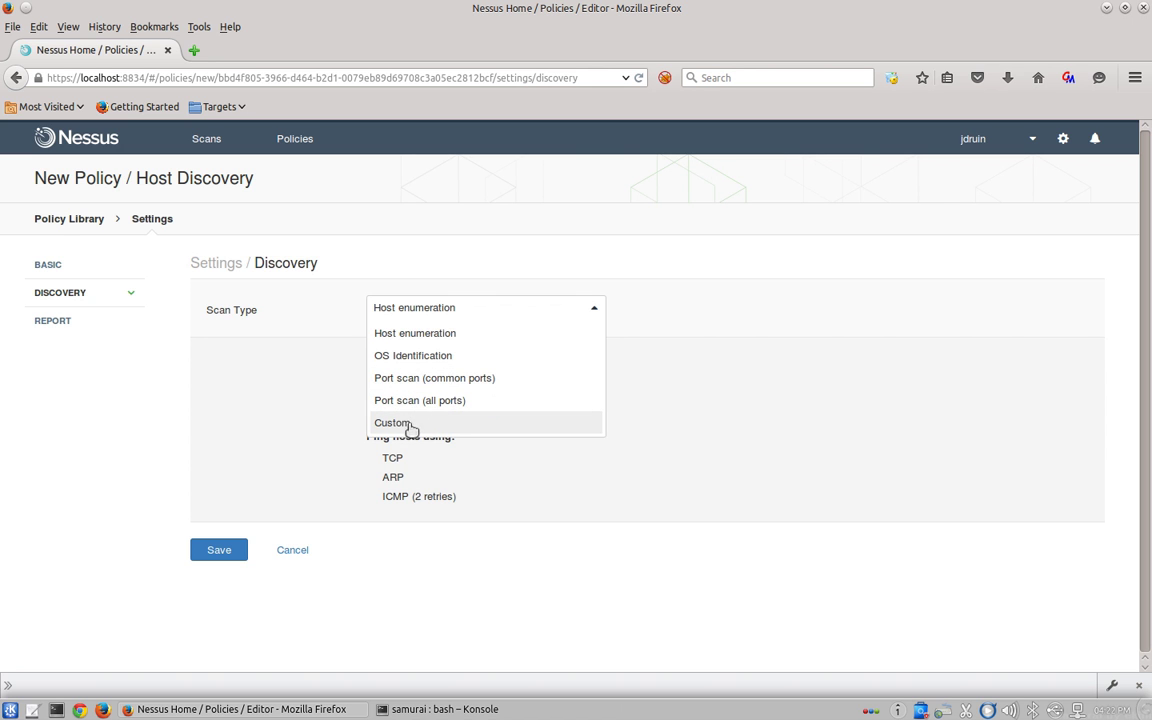
click(429, 312)
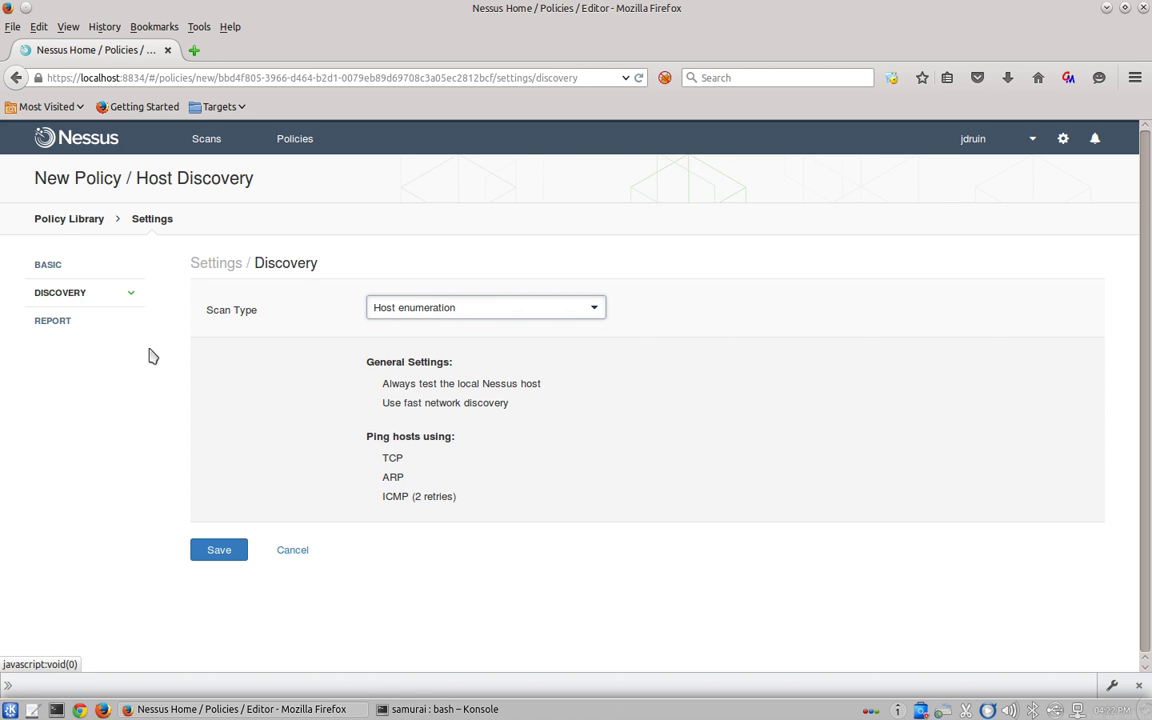
click(34, 320)
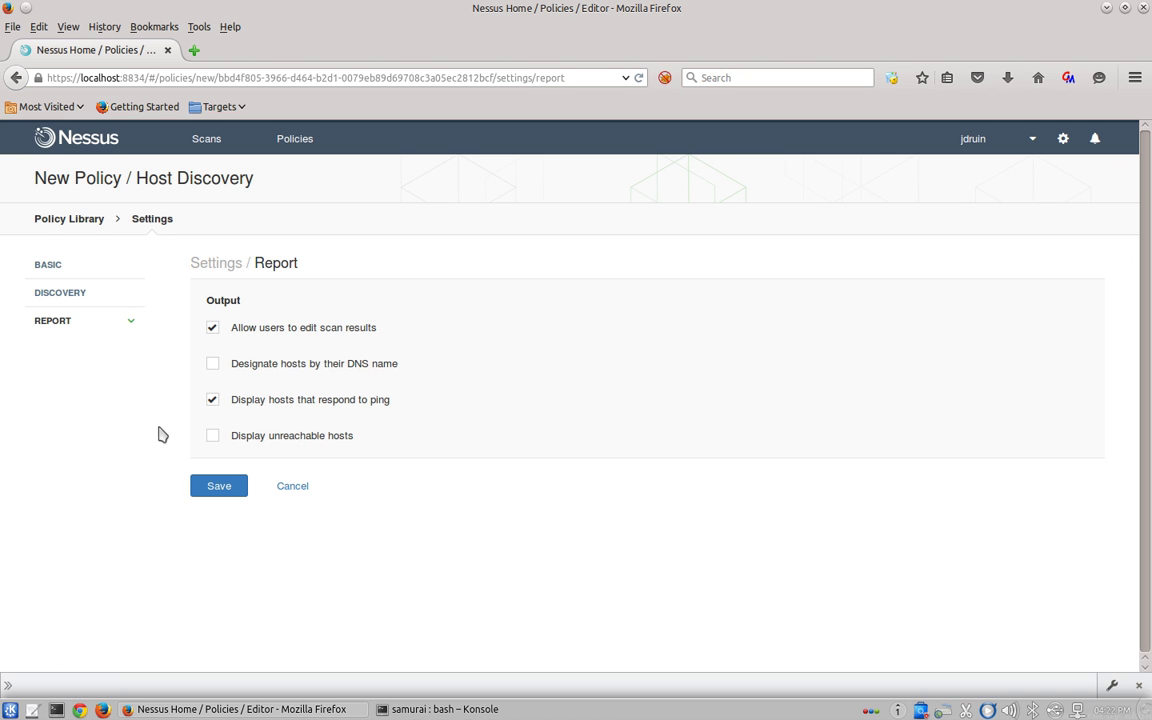
click(218, 486)
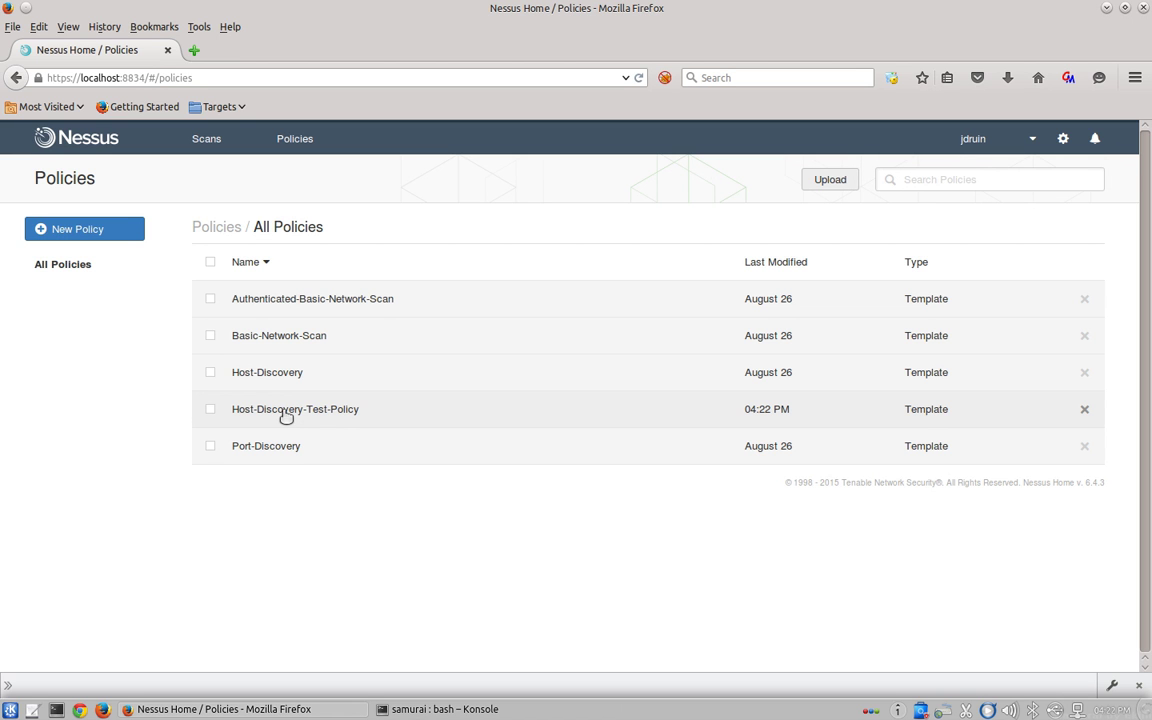
Step: Create another policy from the Host Discovery template and name it Port-Discovery-Test-Policy
click(82, 226)
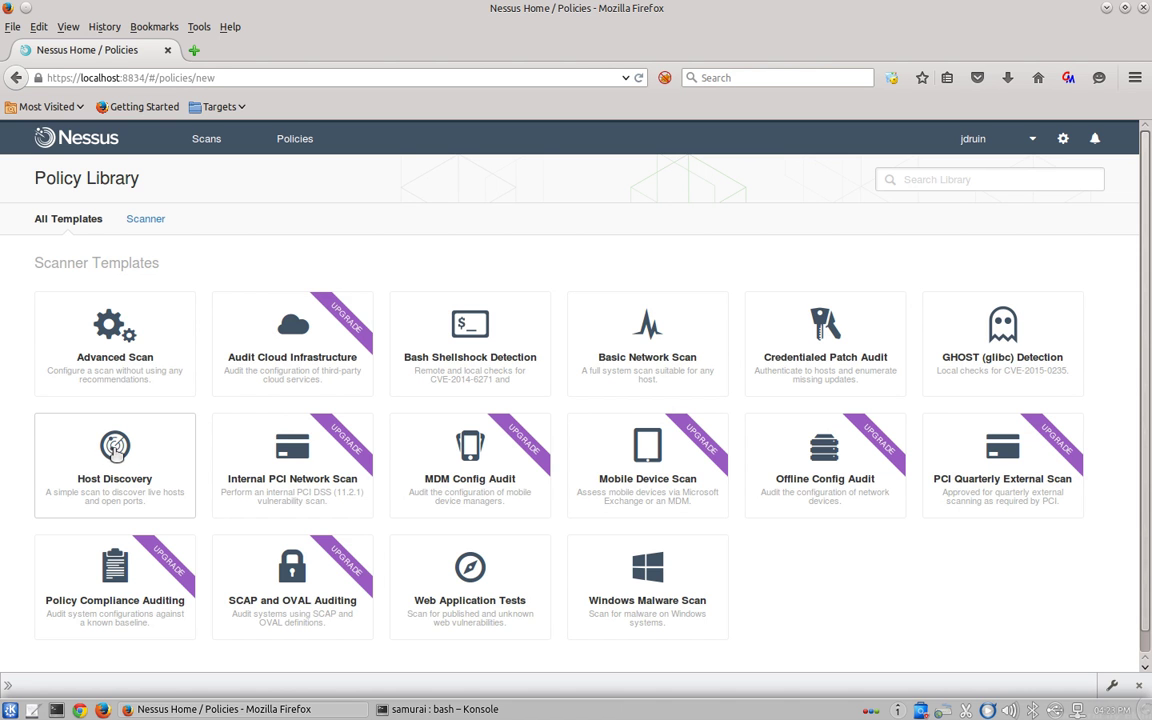
click(115, 450)
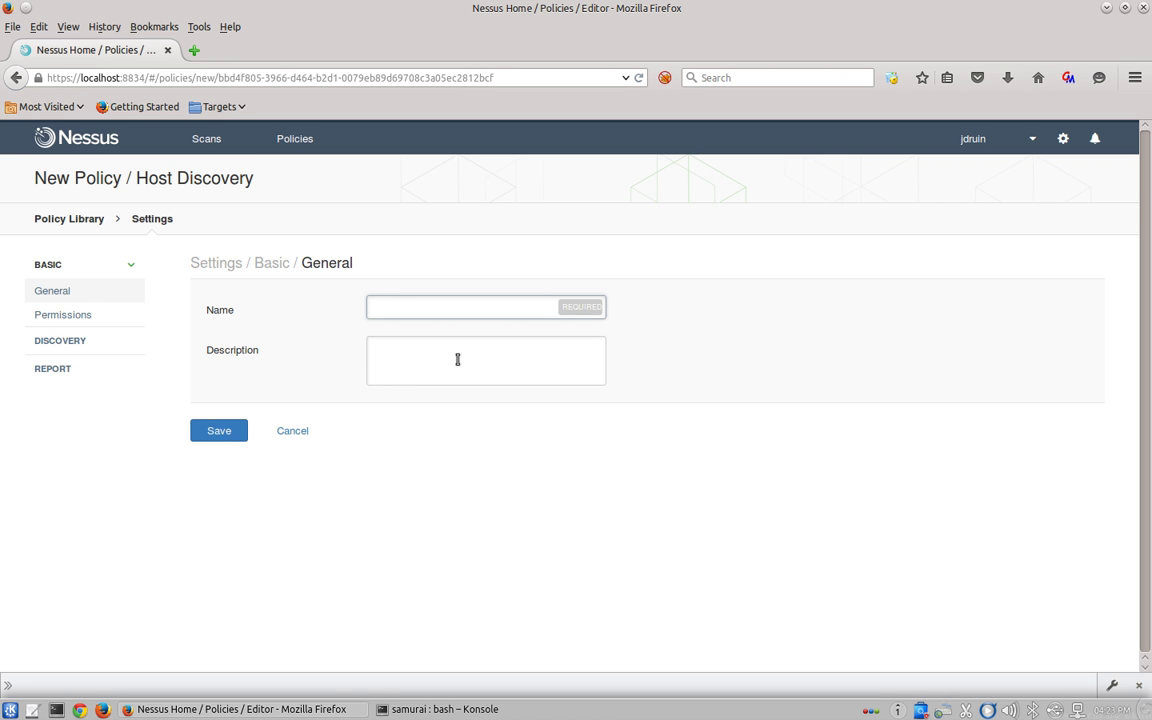
text(Port)
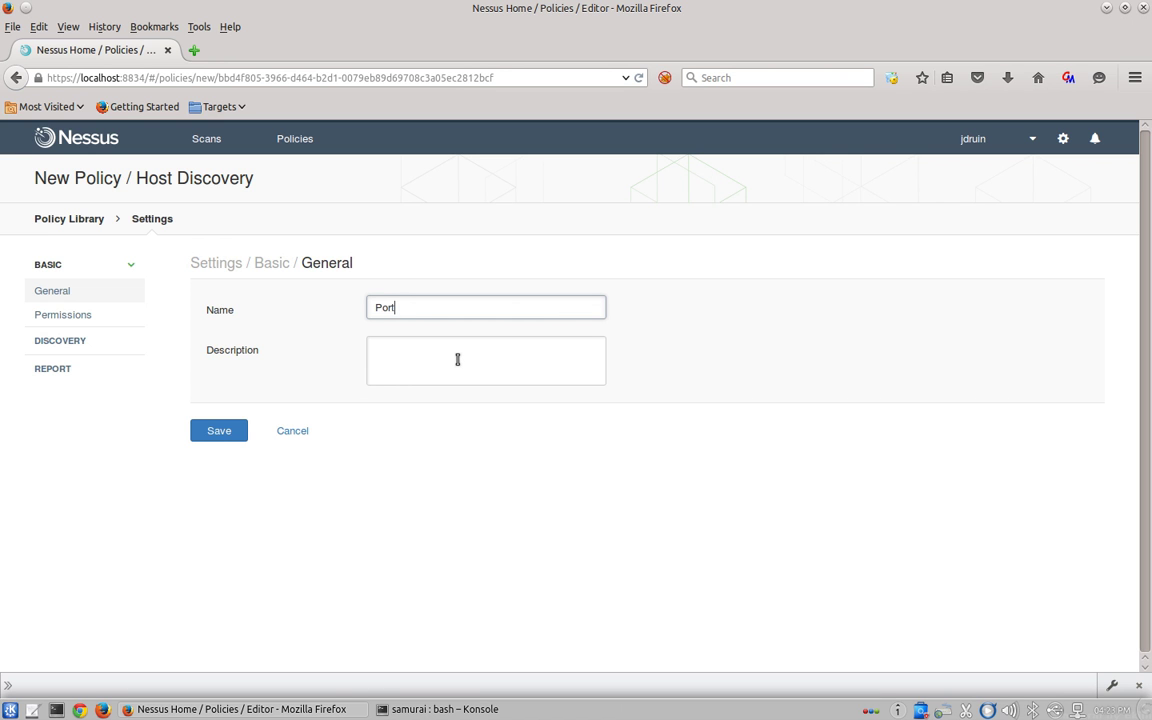
text(-S)
text(Di)
text(scovery)
text(-Test)
text(-Policy)
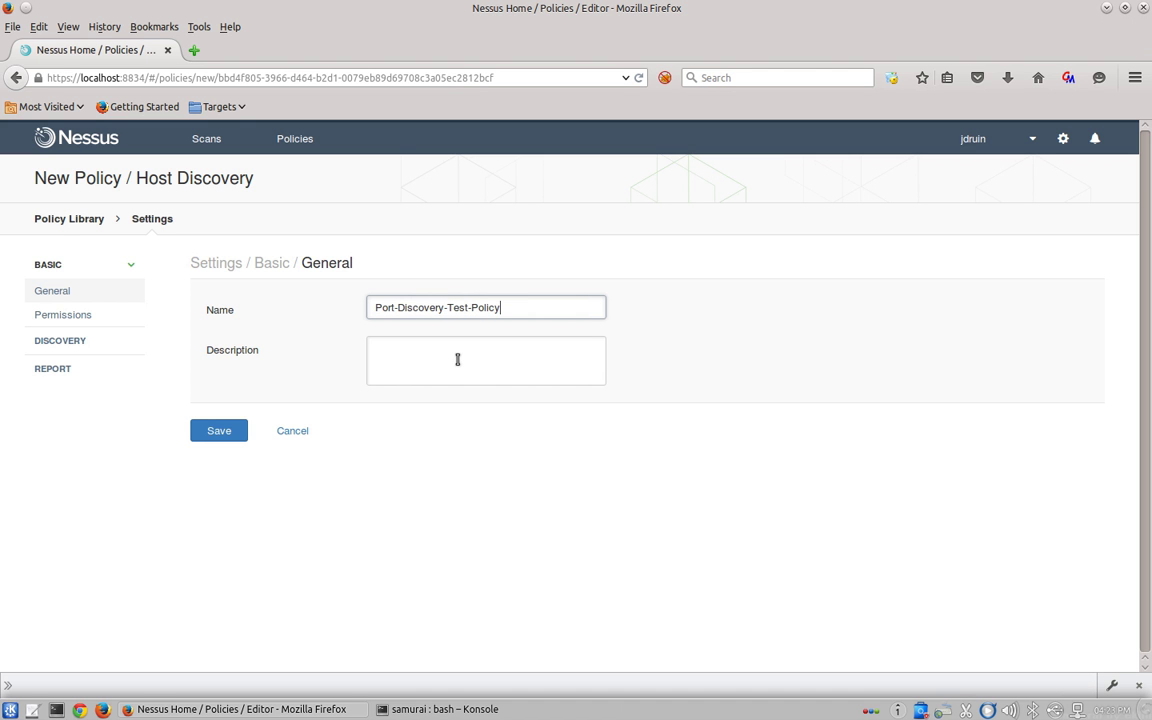
Step: Set the policy's discovery scan type to Port scan (common ports) and save the policy
click(78, 344)
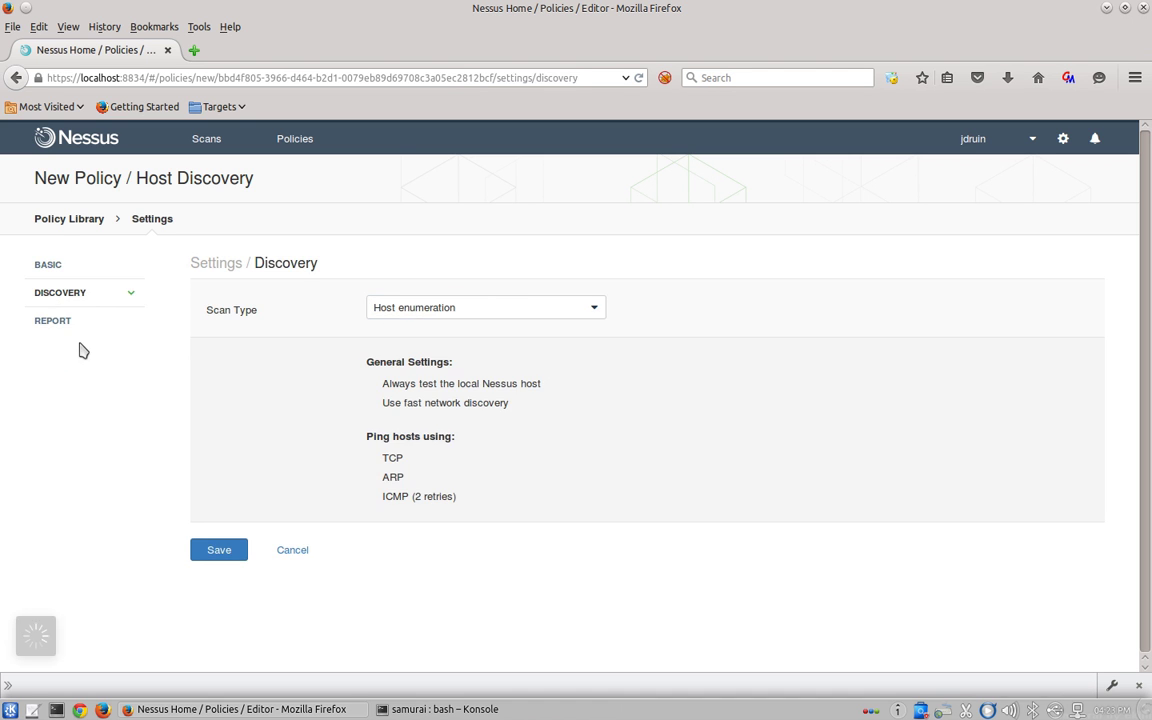
click(453, 310)
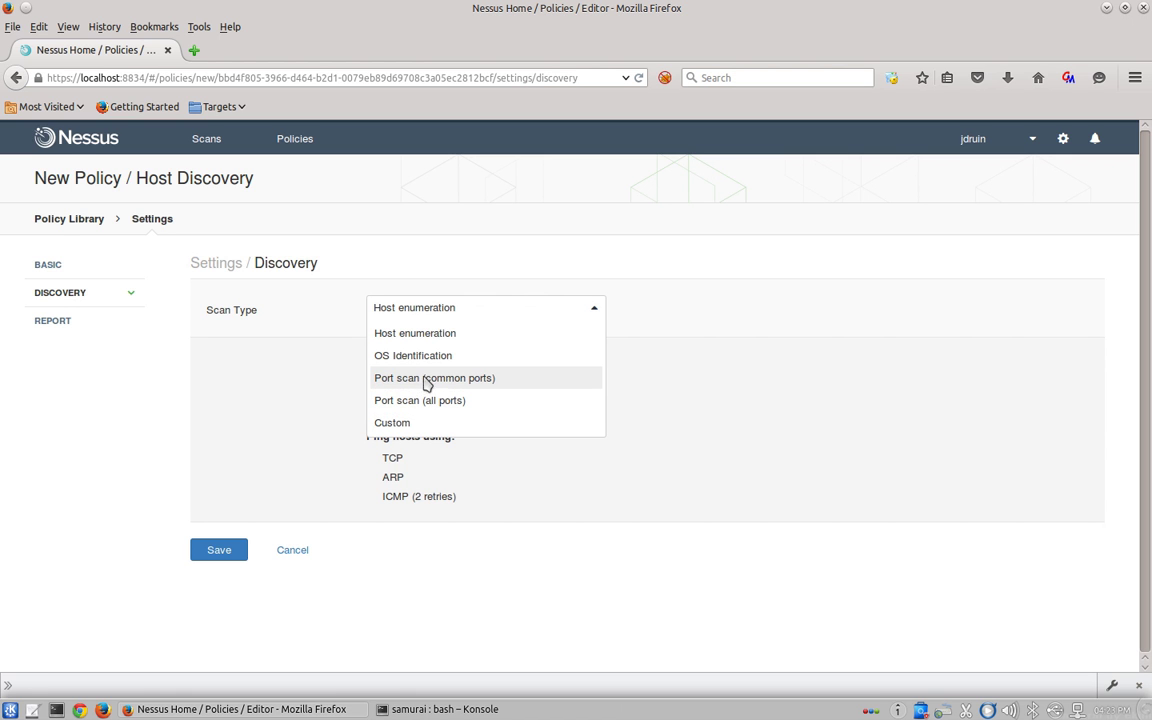
click(426, 380)
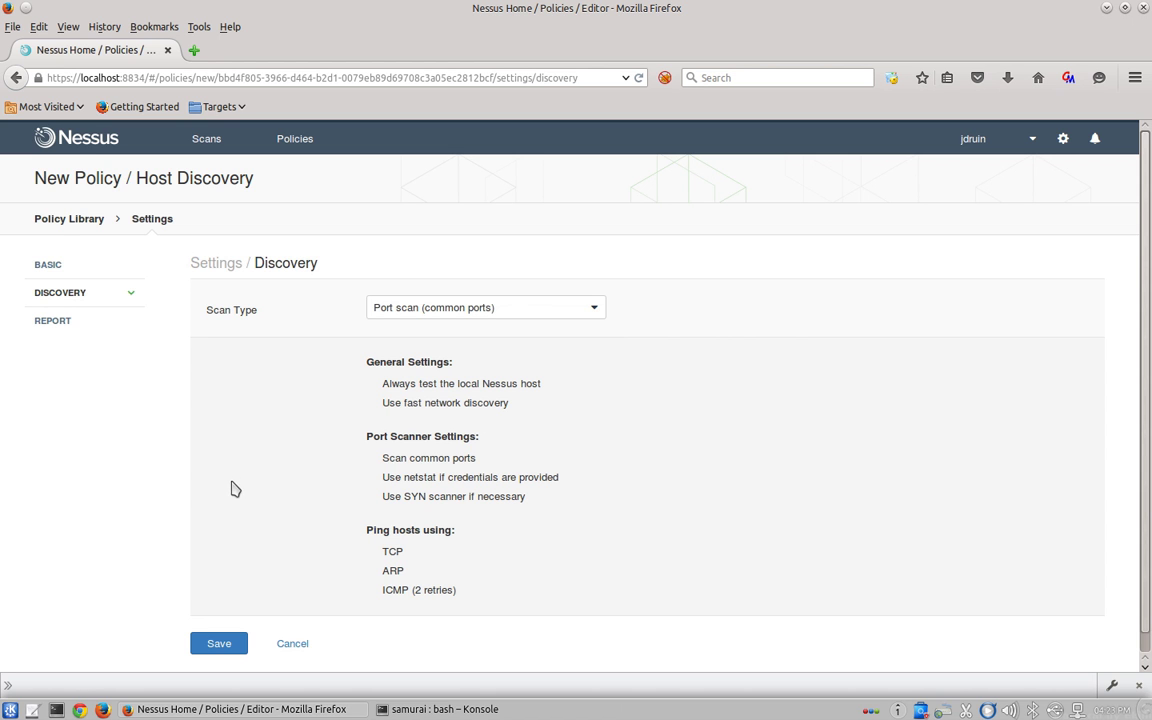
click(220, 645)
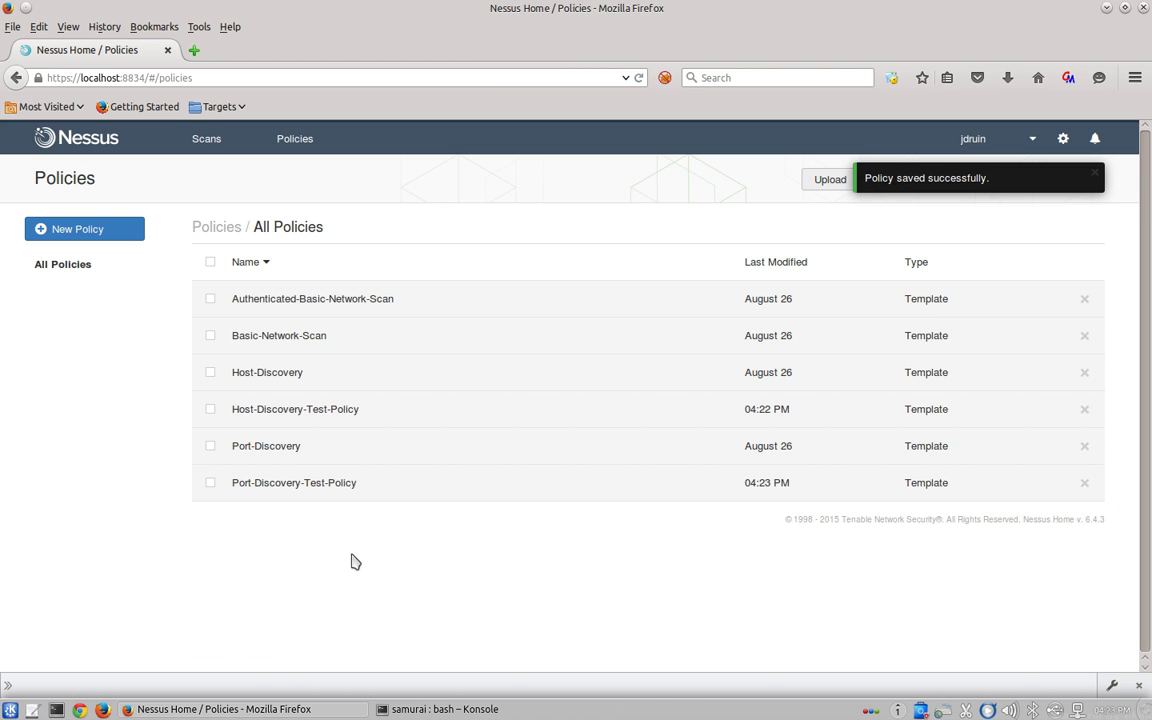
Step: Create a policy from the Basic Network Scan template and name it Vulnerability-Assessment-Test-Policy
click(88, 228)
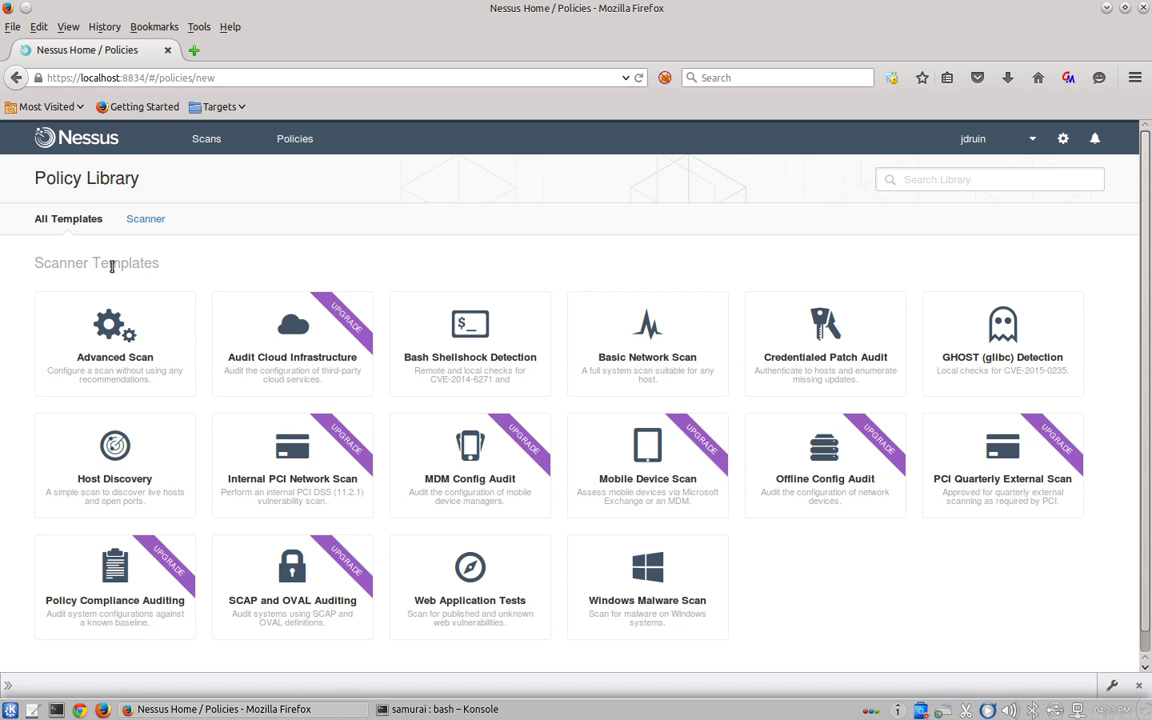
click(636, 355)
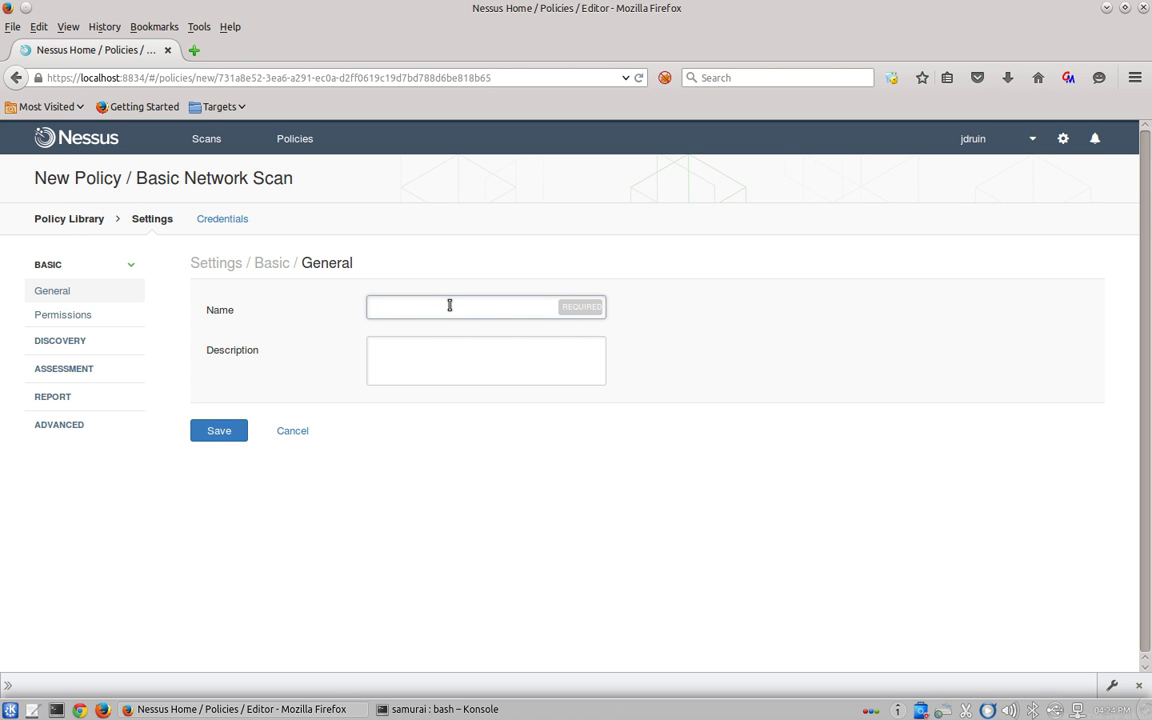
text(Vulner)
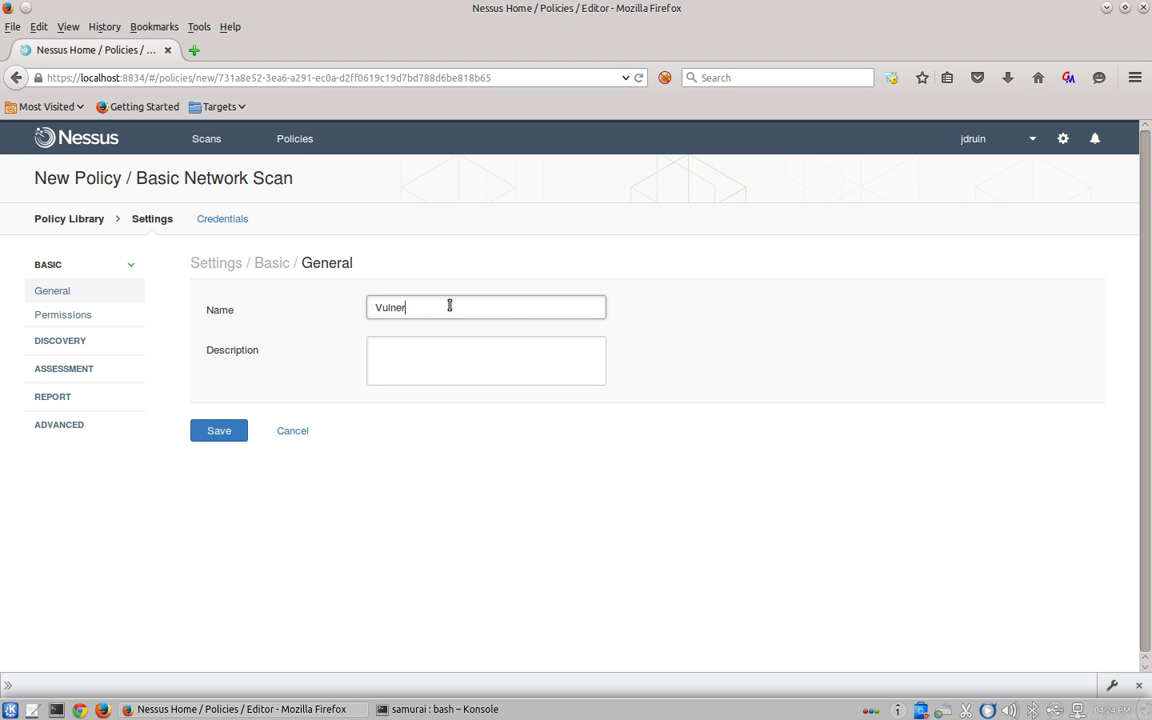
text(ability-Assessment-Test-Policy)
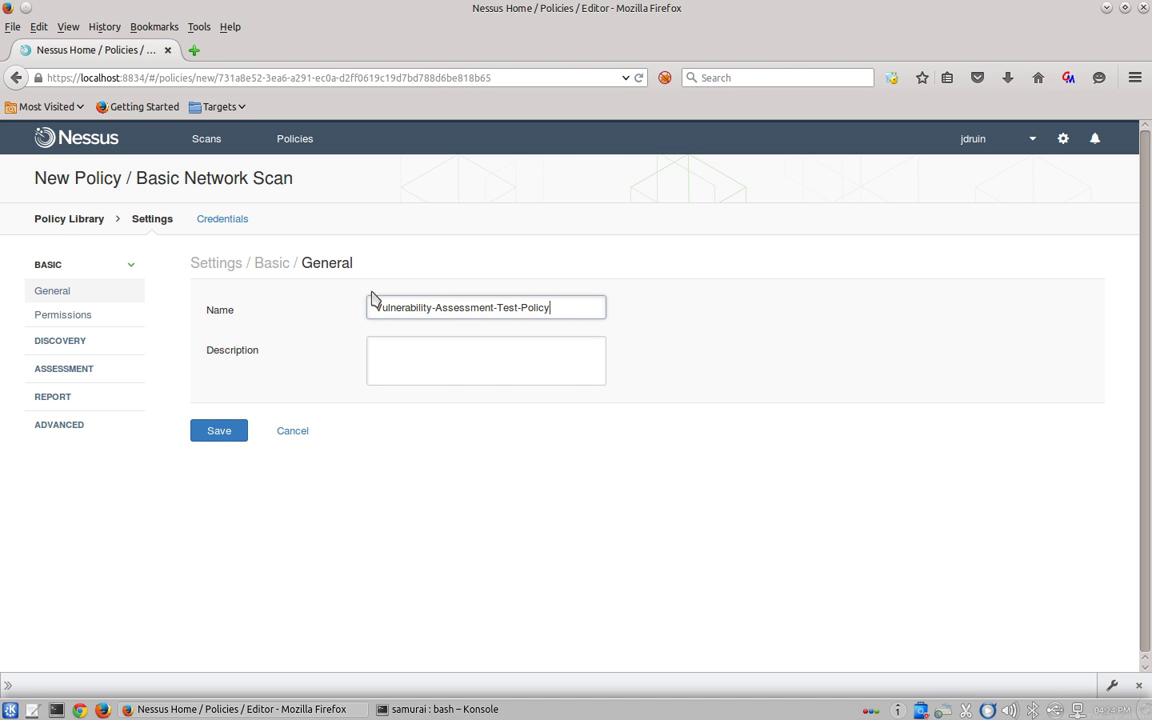
Step: Review the Discovery, Assessment and Advanced scan types, keeping the preset choices, and save the policy, dismissing the browser's password update prompt
click(62, 341)
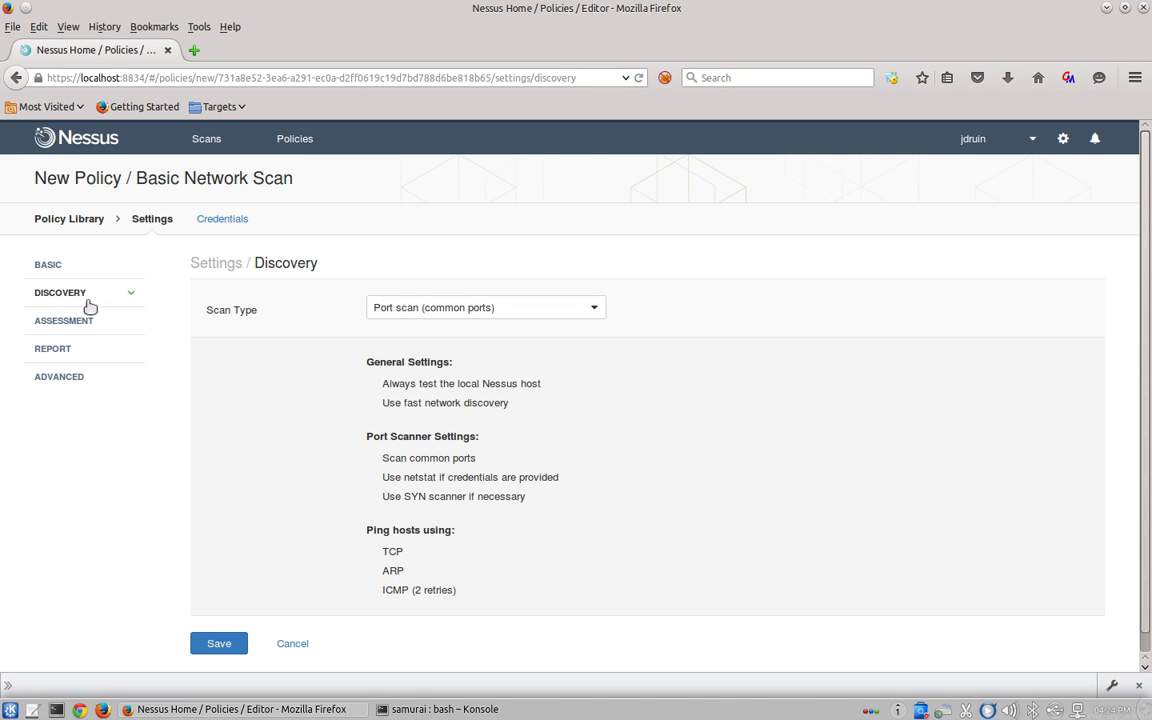
click(435, 310)
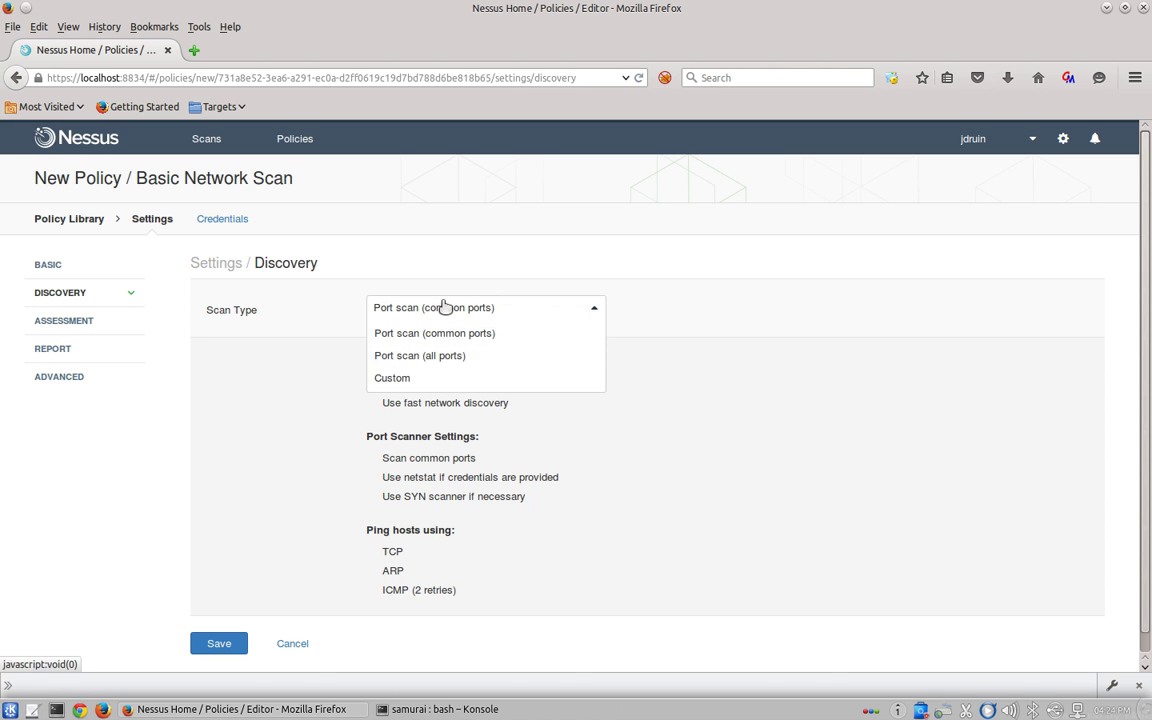
click(445, 307)
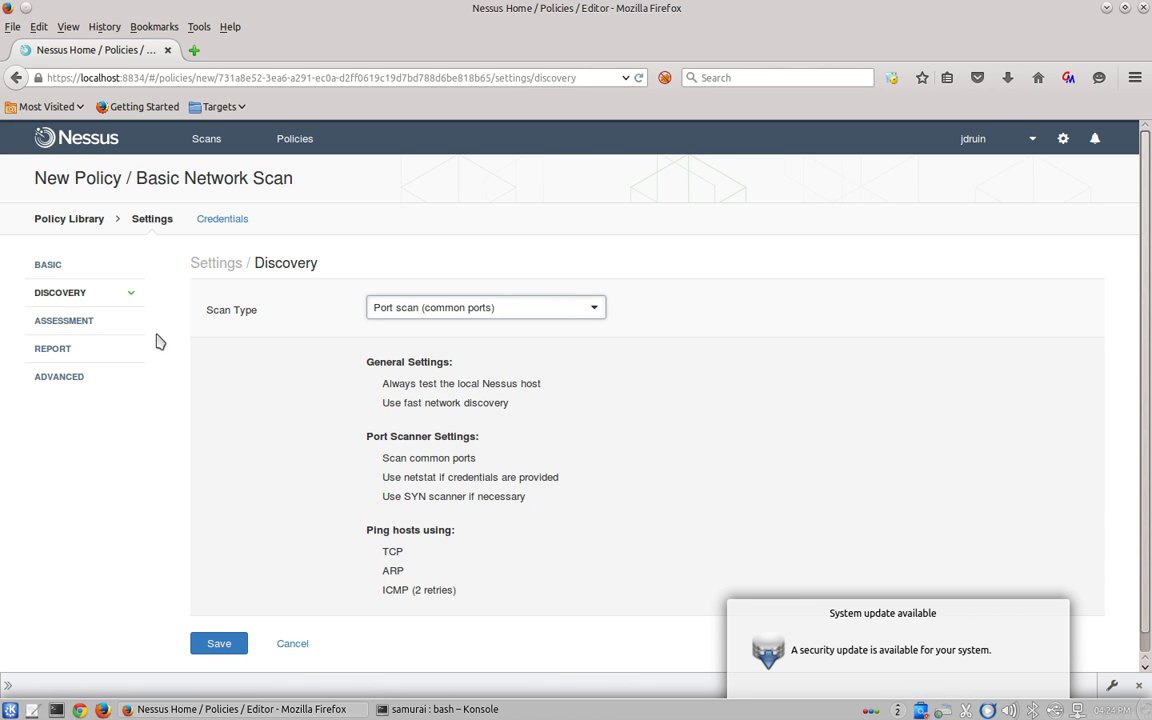
click(80, 321)
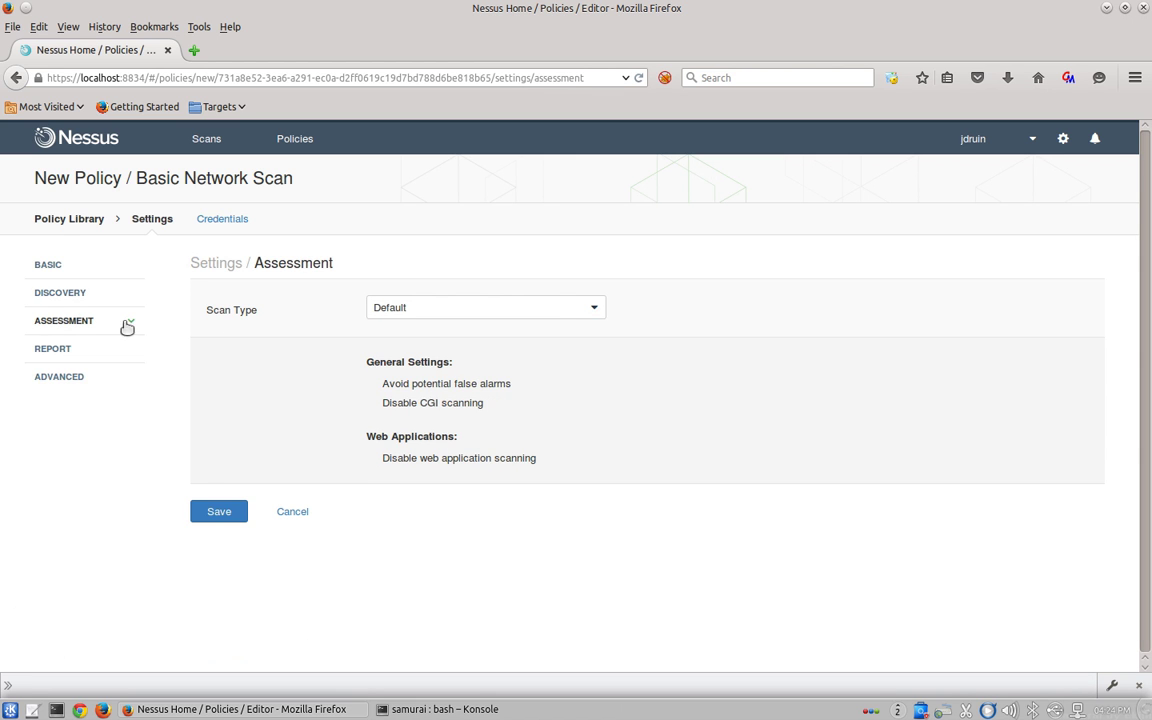
click(403, 314)
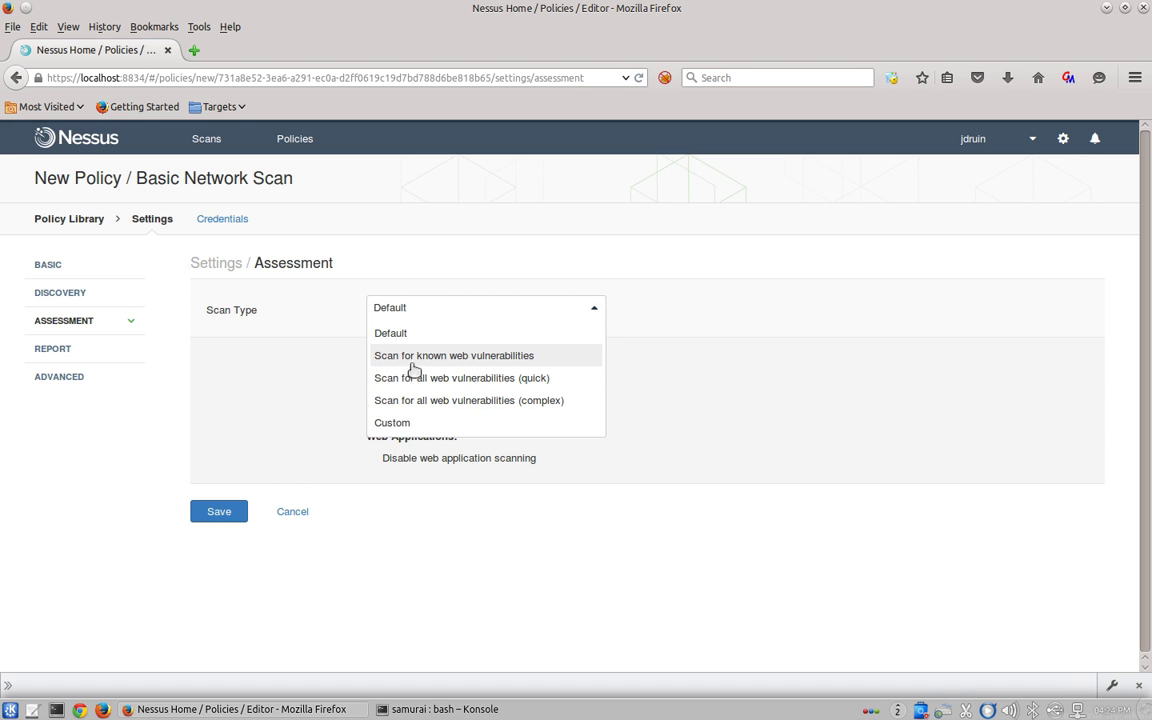
click(398, 312)
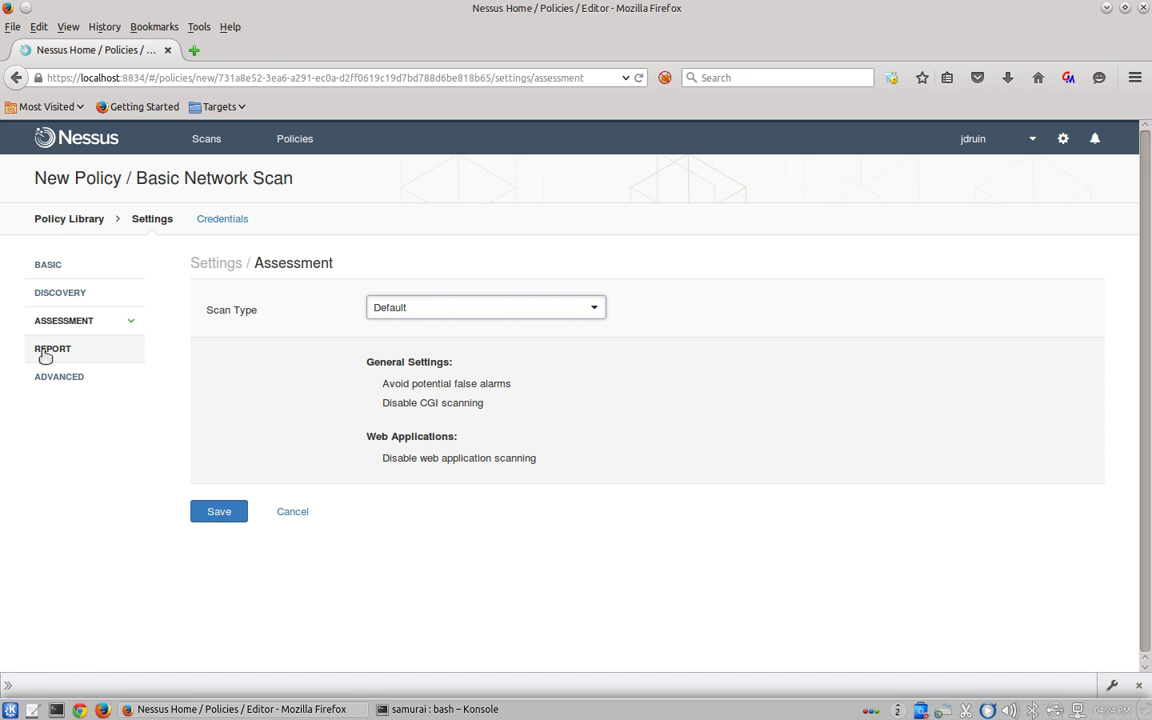
click(56, 380)
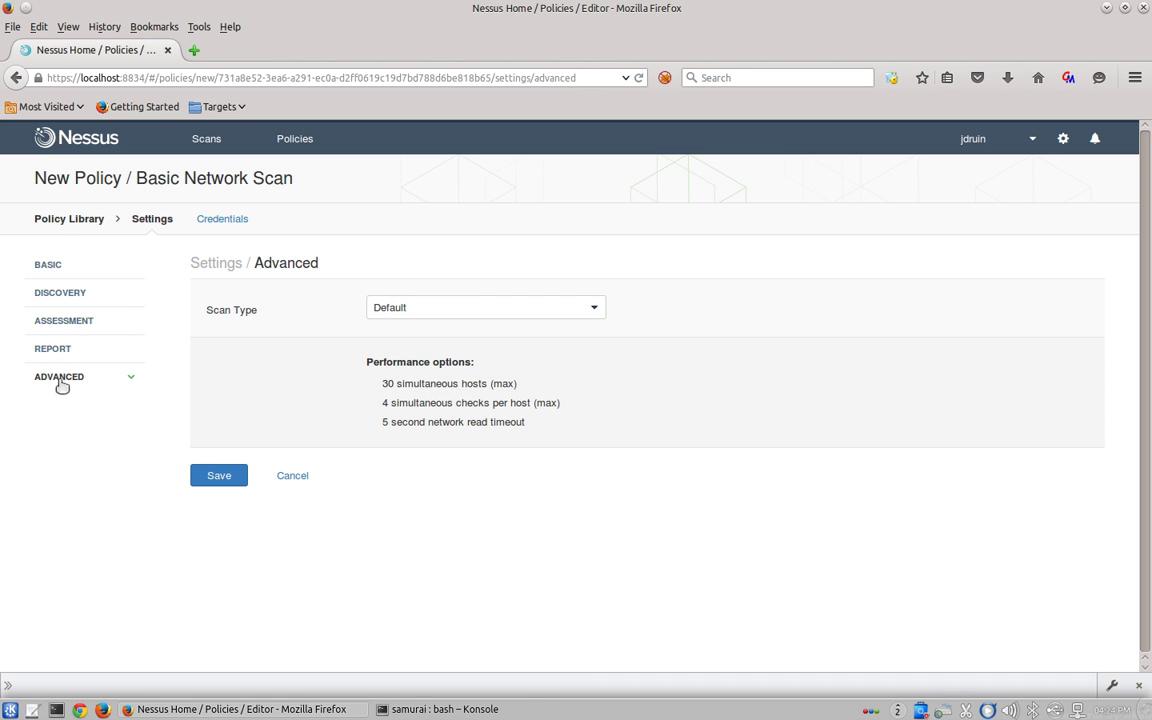
click(396, 307)
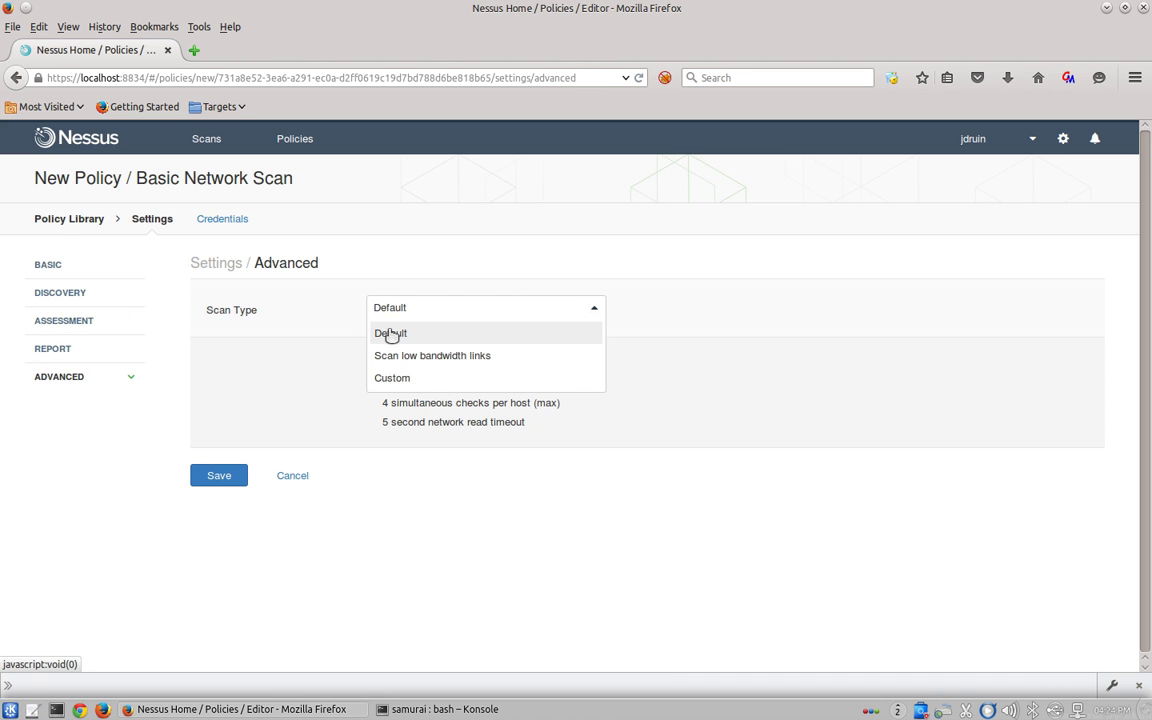
click(386, 333)
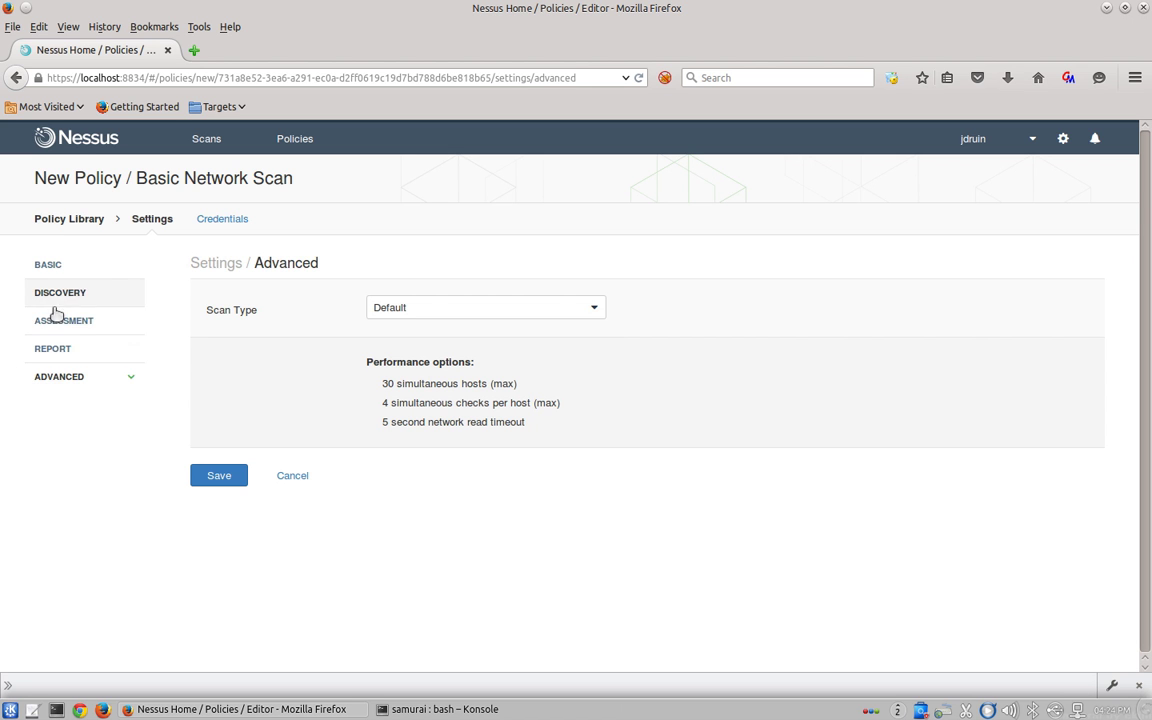
click(215, 480)
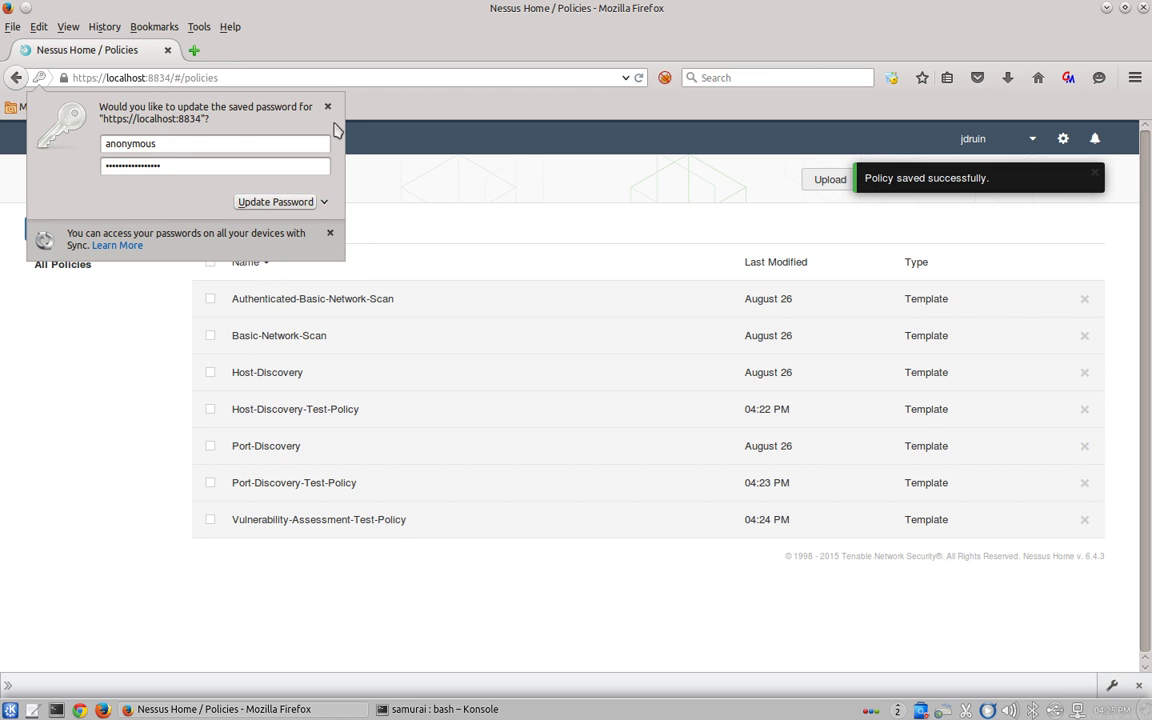
click(328, 107)
Step: Create a policy from the Basic Network Scan template and name it Authenticated-Vulnerability-Assessment-Test-Policy
click(69, 229)
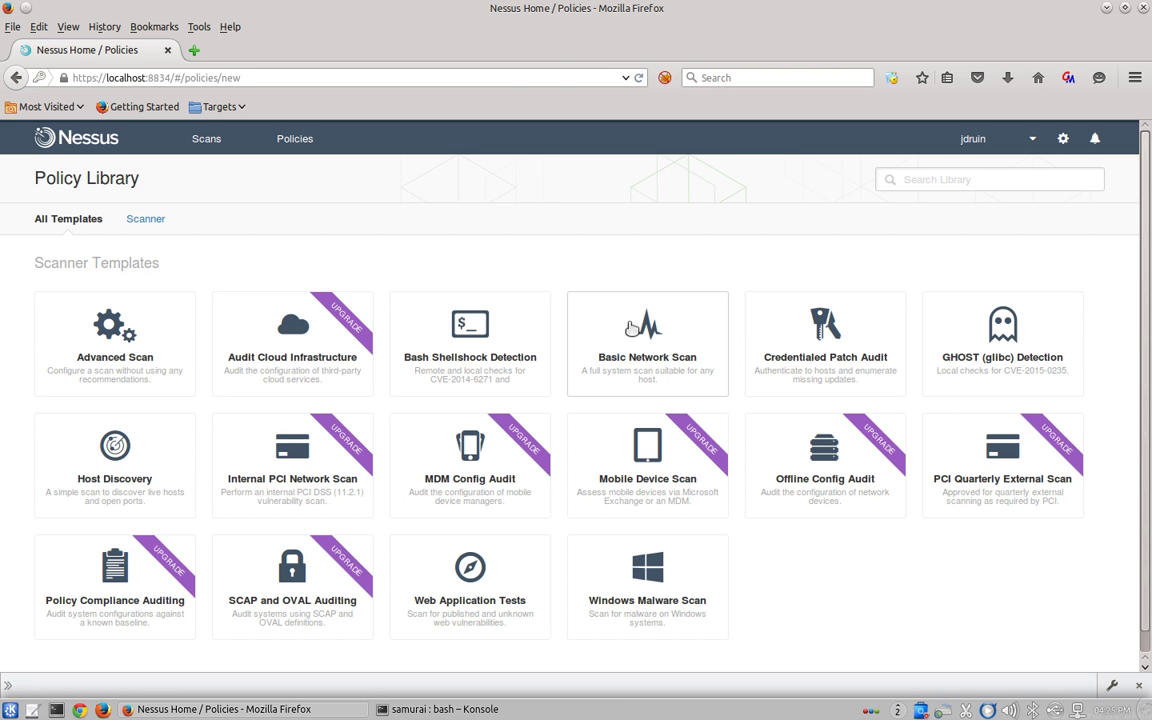
click(631, 328)
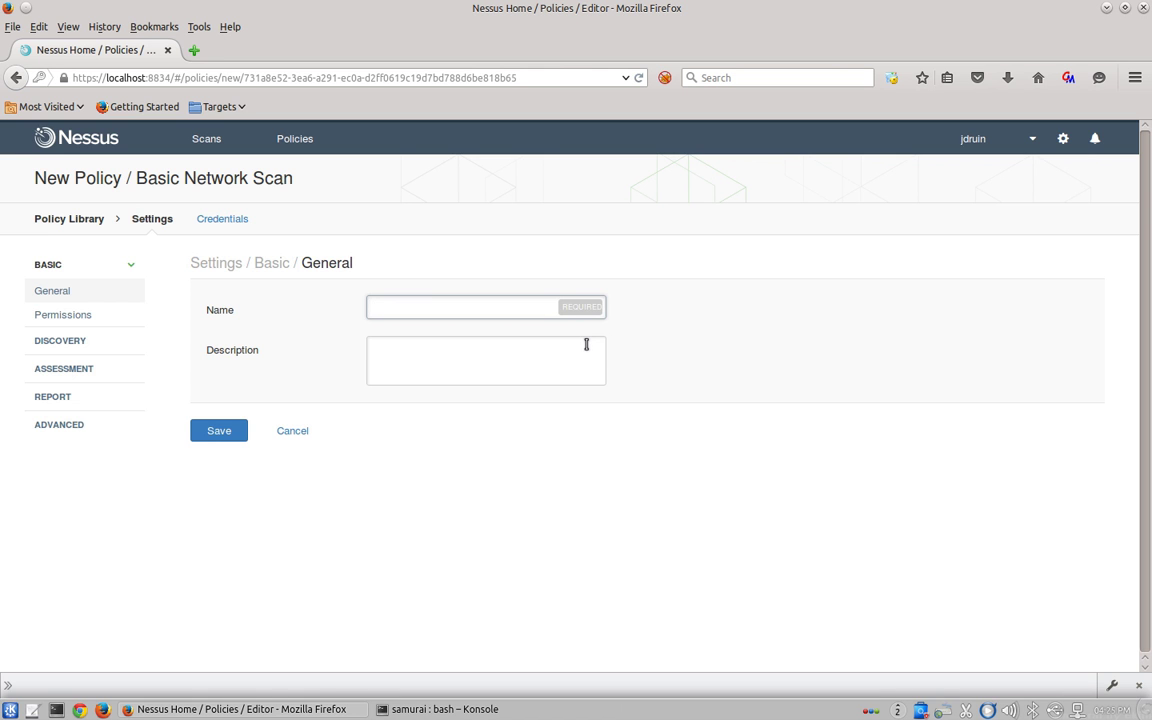
text(Authentication)
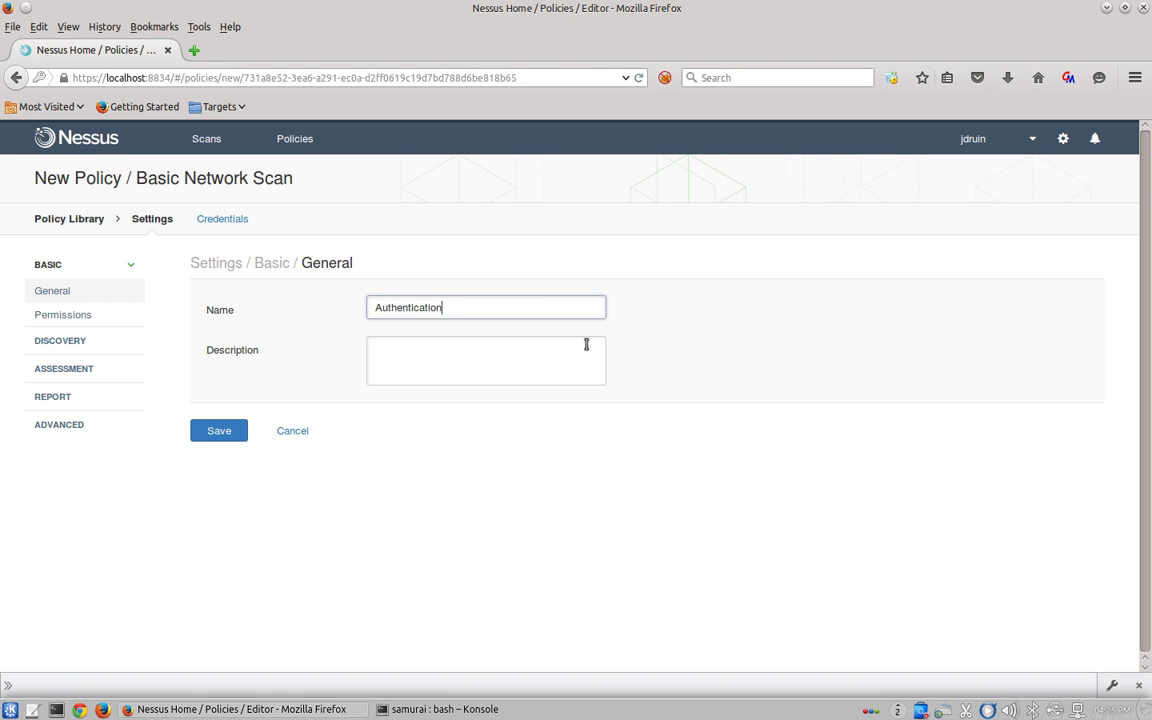
text(ted-Vulnerability-Assessment-Test-)
text(Policy)
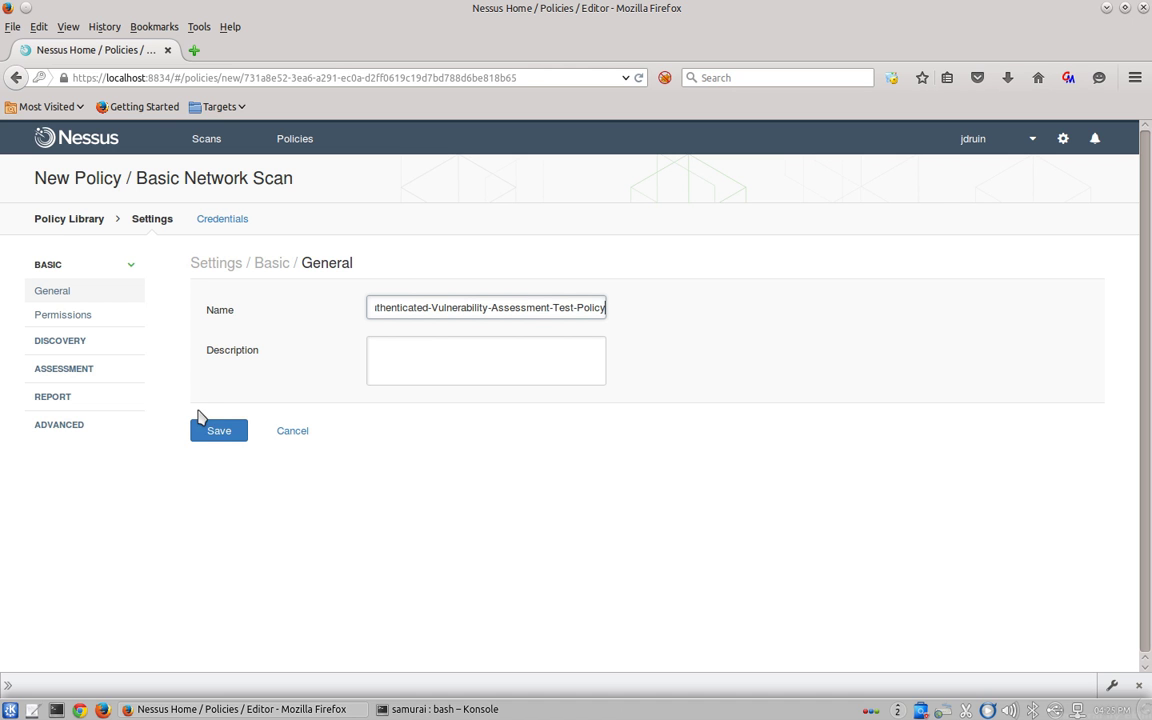
Step: Check the policy's Discovery settings, then add an SSH host credential using the Password authentication method
click(62, 340)
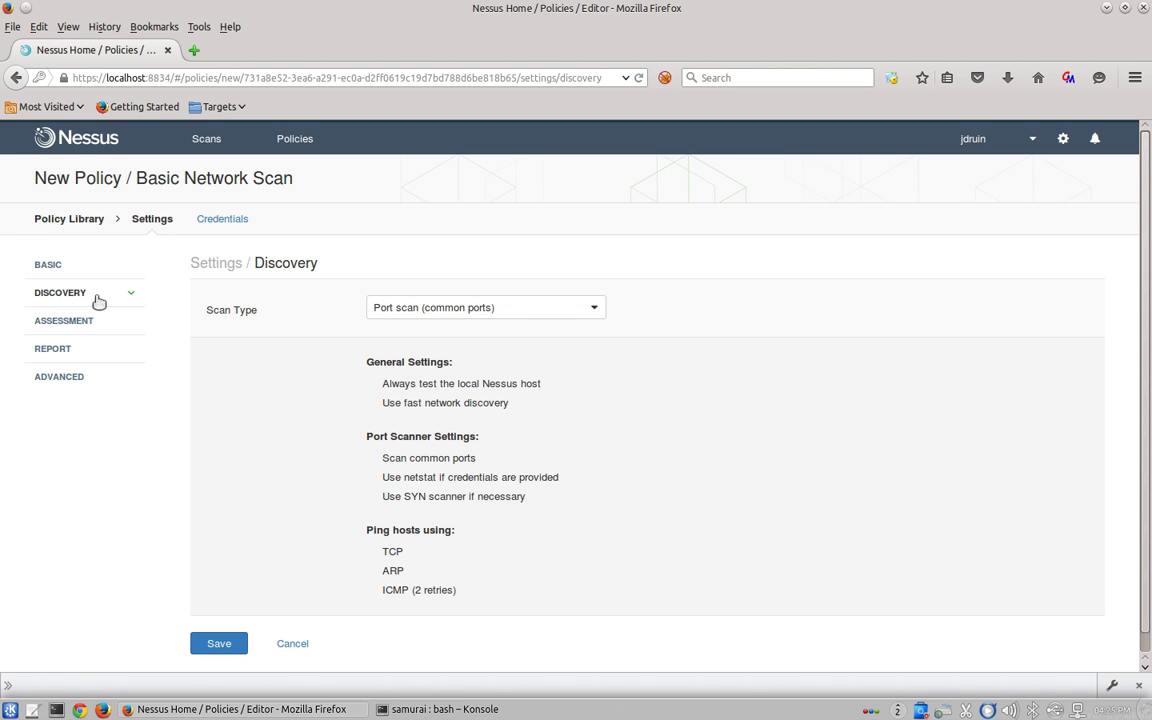
click(228, 222)
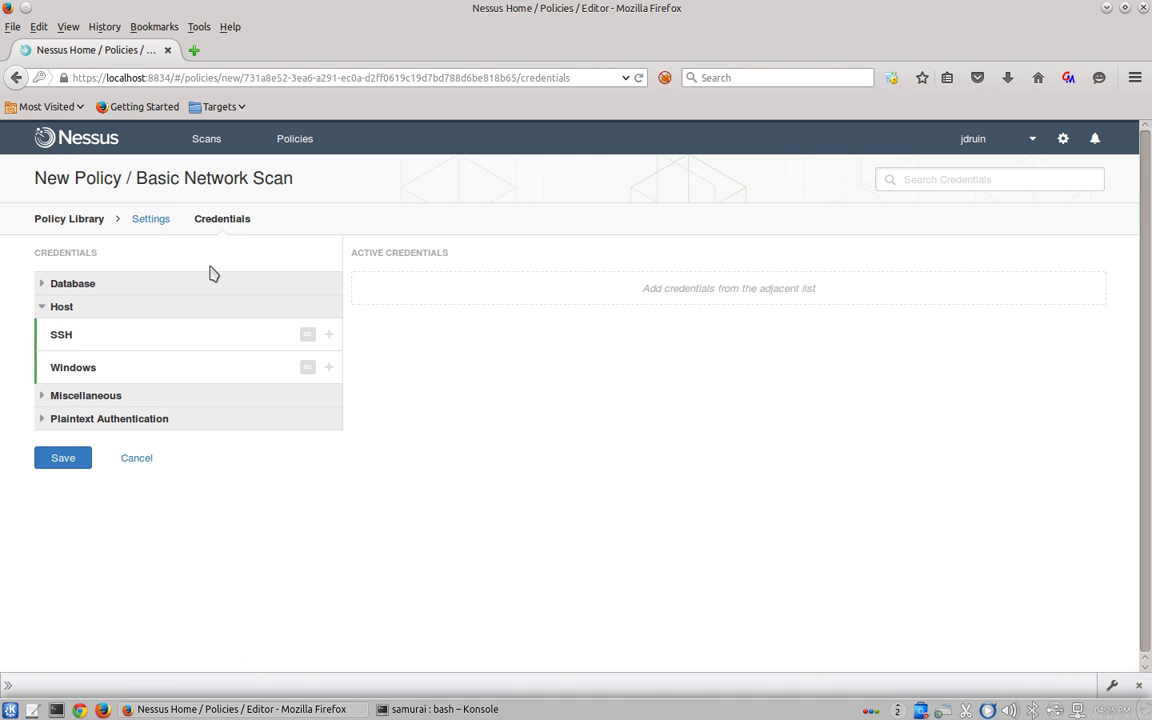
click(58, 340)
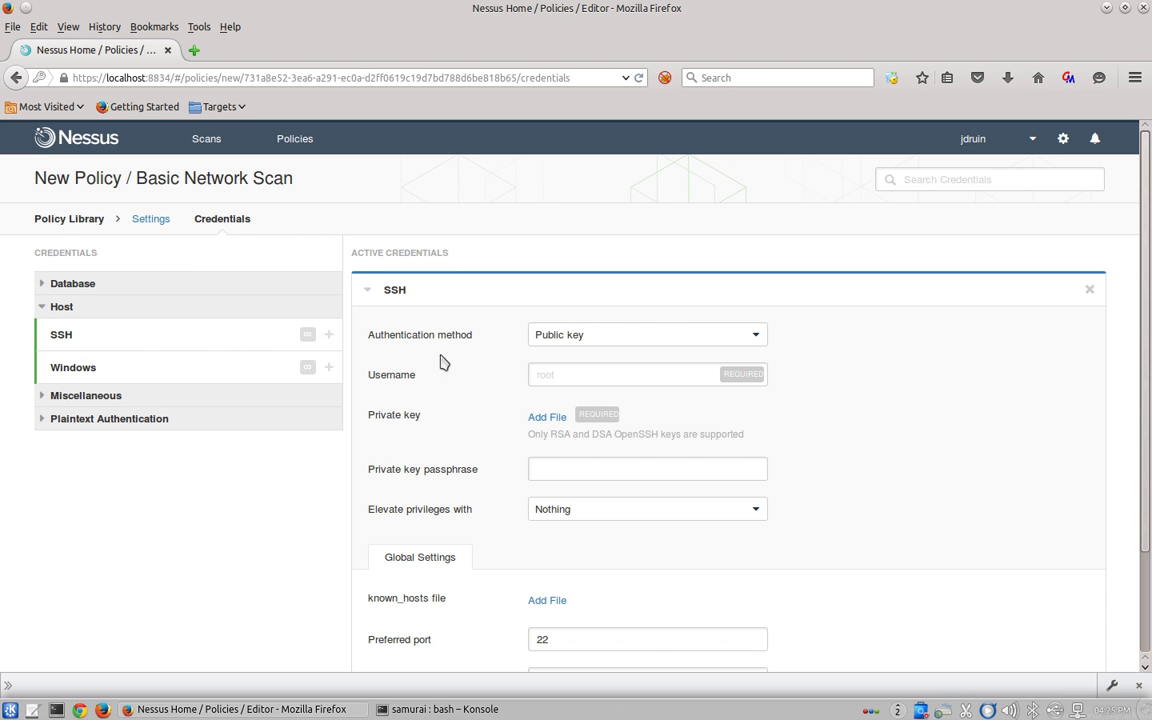
click(559, 342)
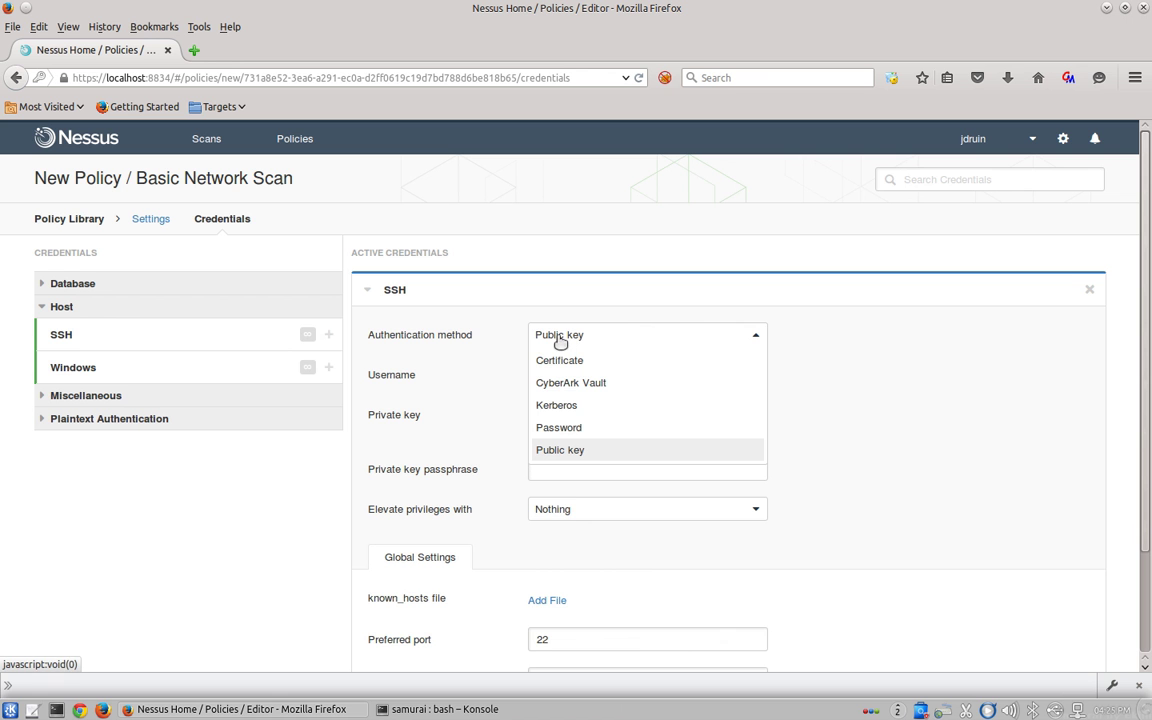
click(559, 427)
Step: Fill in the SSH credential's username and password with the Metasploitable target's login
click(561, 374)
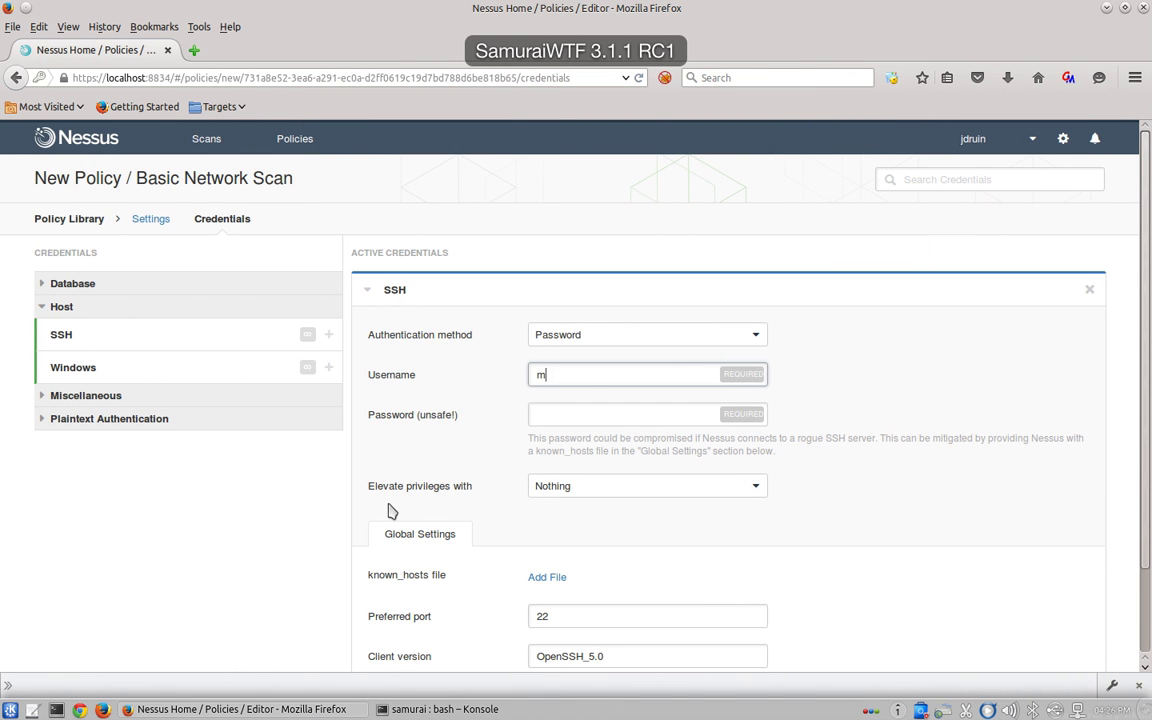
text(msfadmin)
key(Tab)
text(msfadmin)
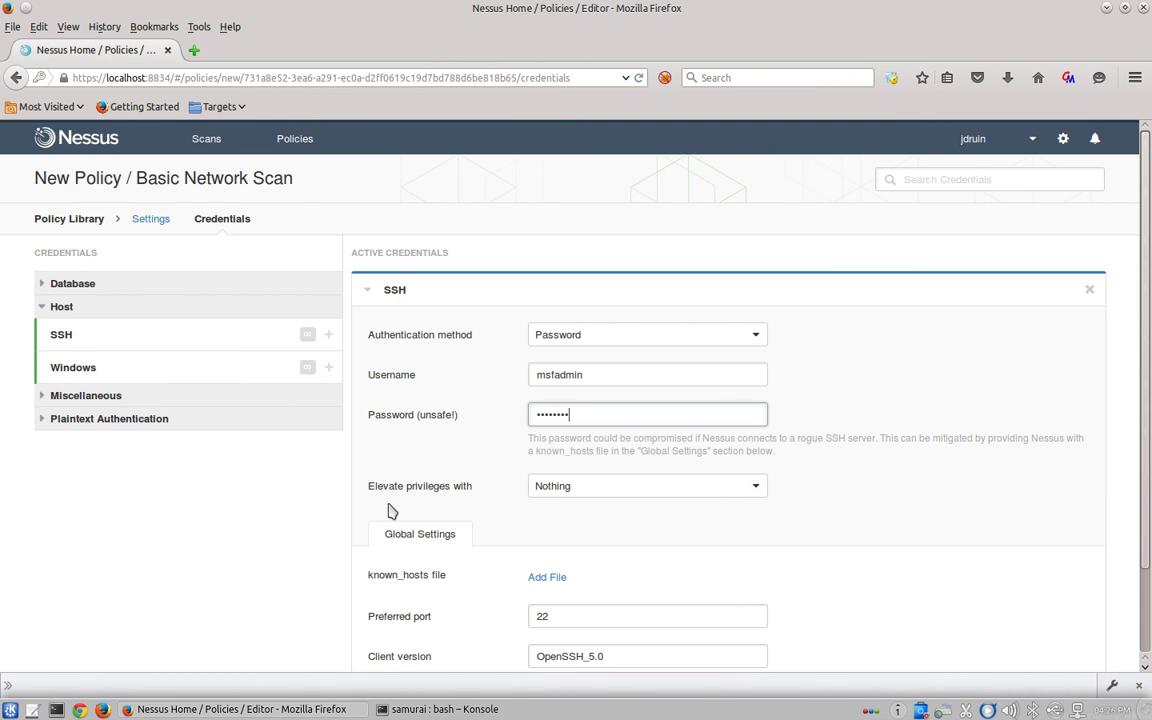
Step: Save the authenticated policy with the default SSH global settings and sort the policies list by last modified date
click(508, 521)
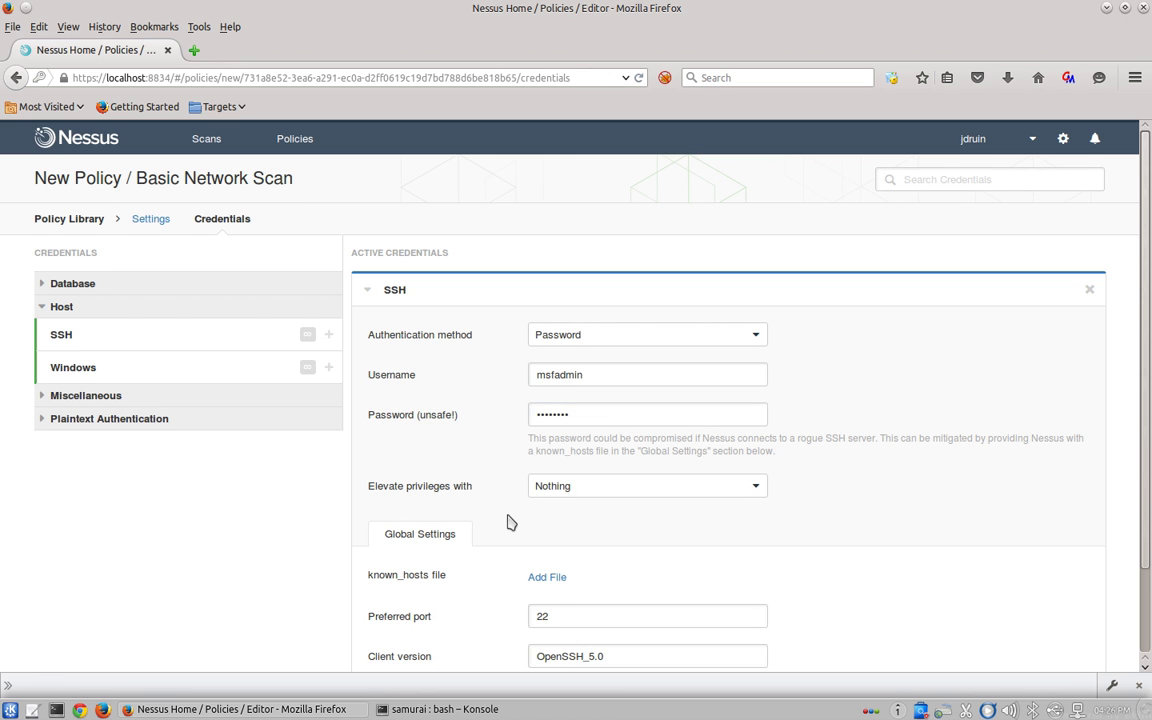
scroll(510, 520, down, 1)
scroll(508, 521, down, 2)
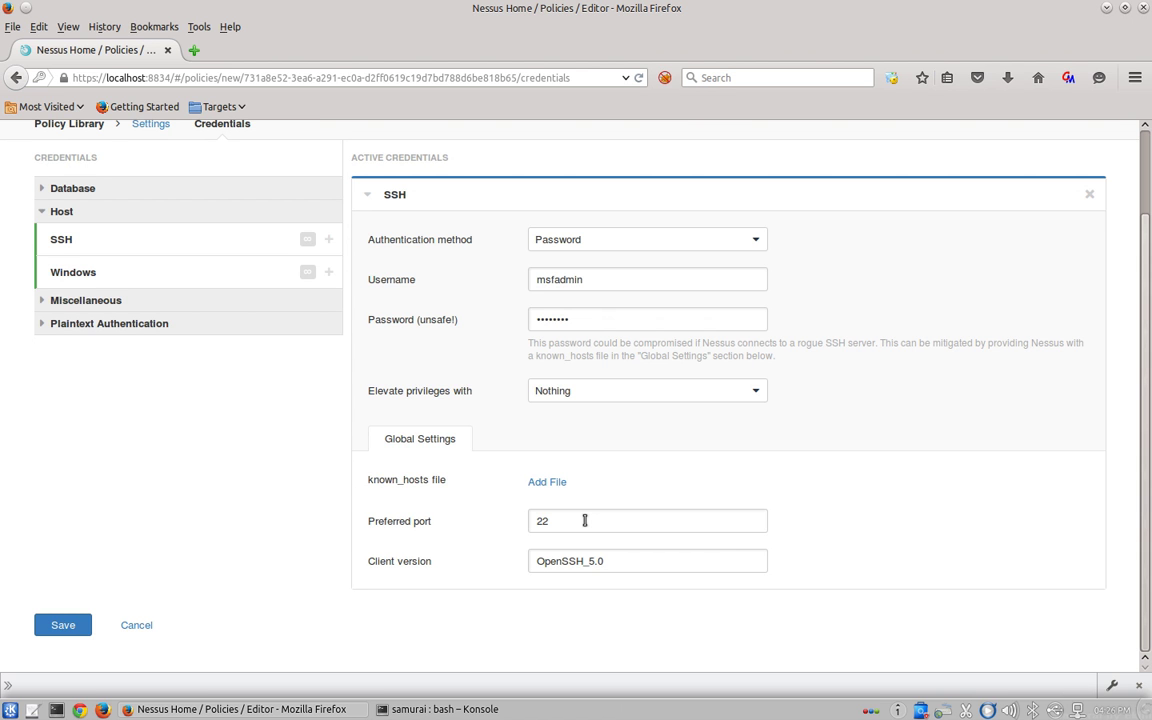
click(62, 626)
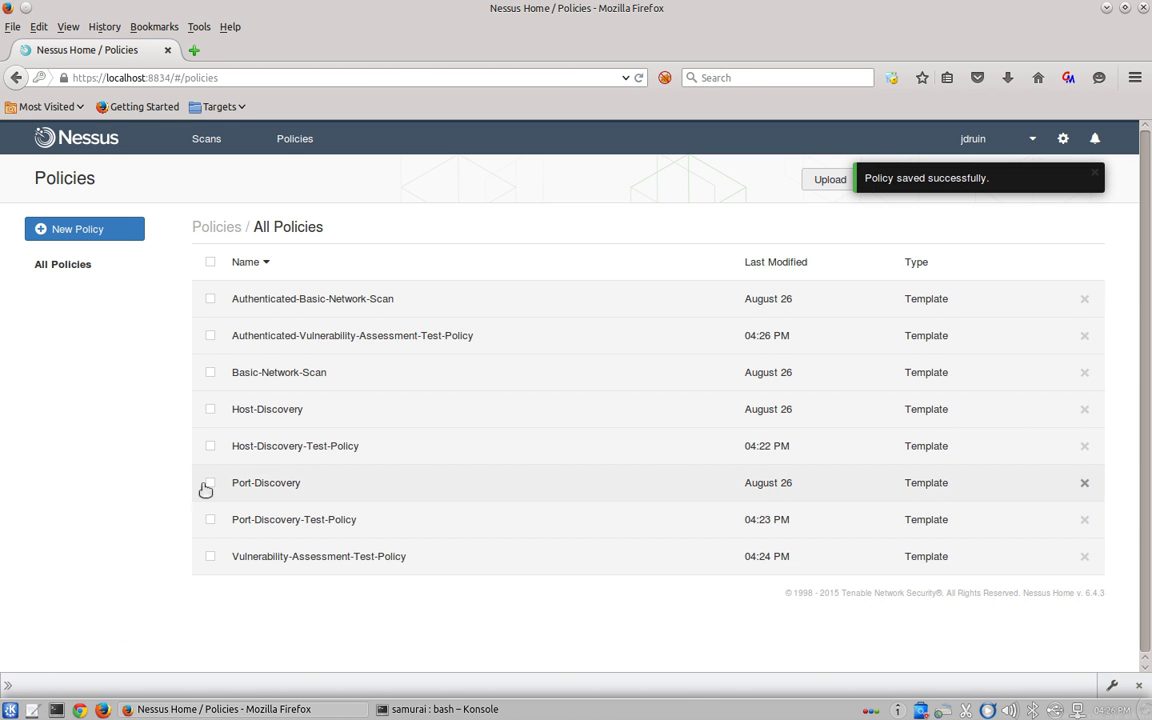
click(775, 266)
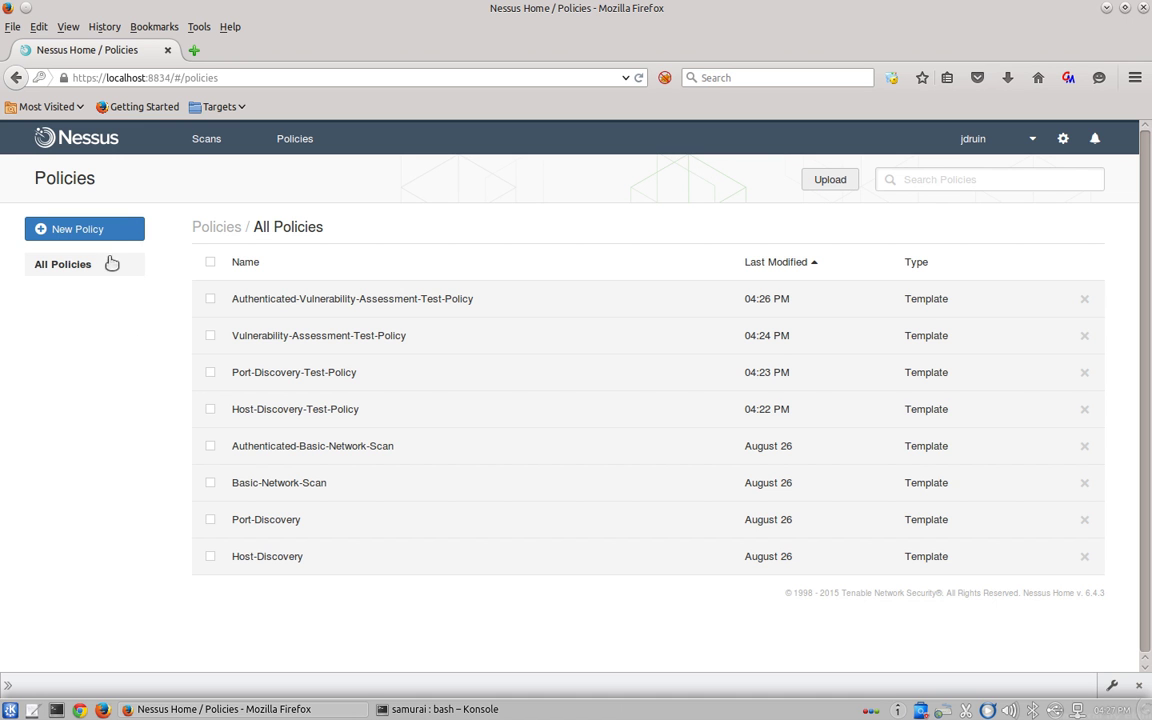
Step: Create a scan from the user policy Host-Discovery-Test-Policy and name it Host-Discovery-Scan
click(201, 143)
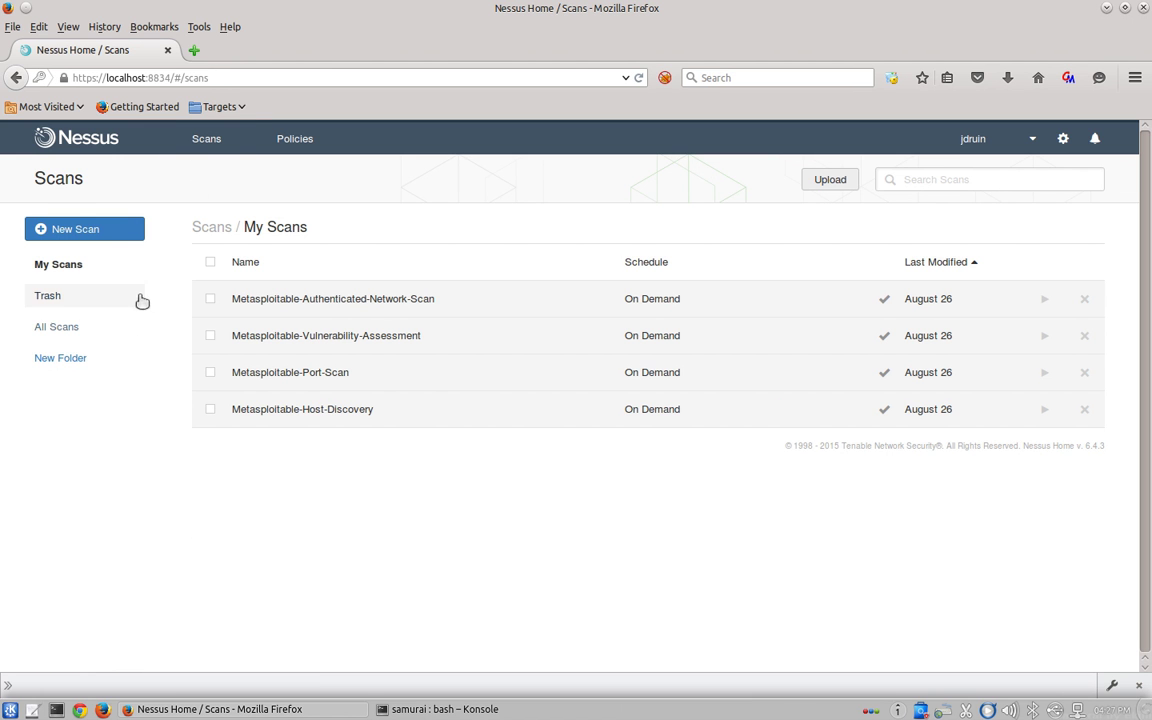
click(89, 230)
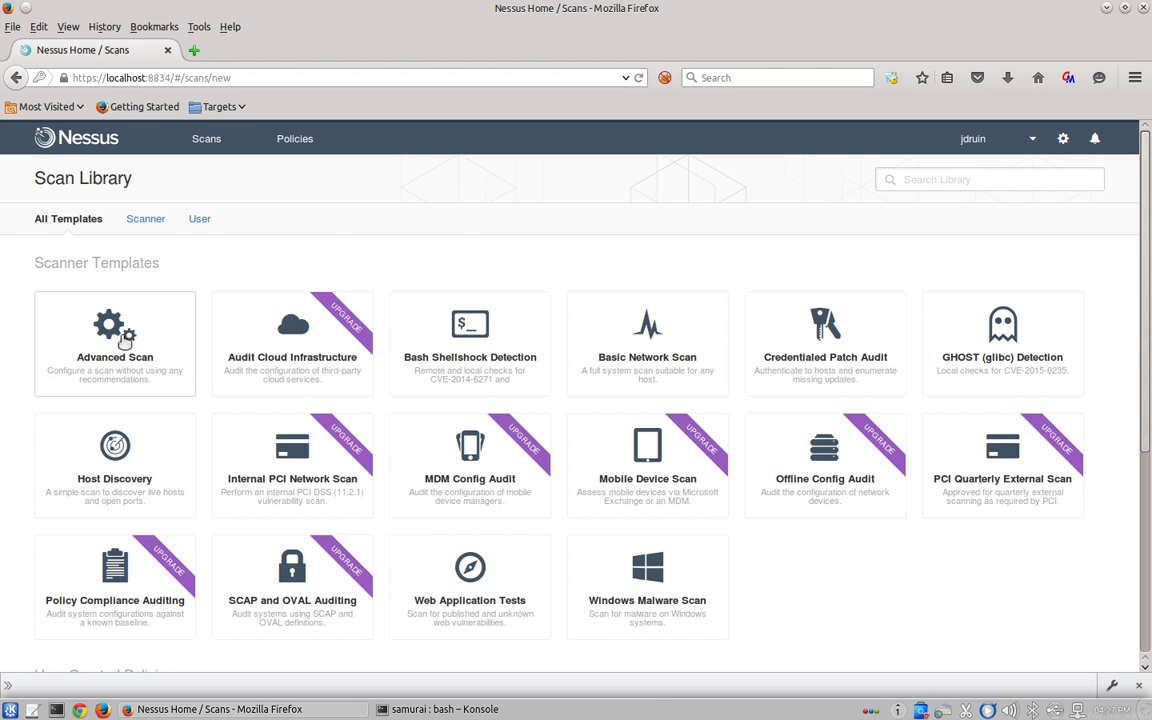
click(201, 219)
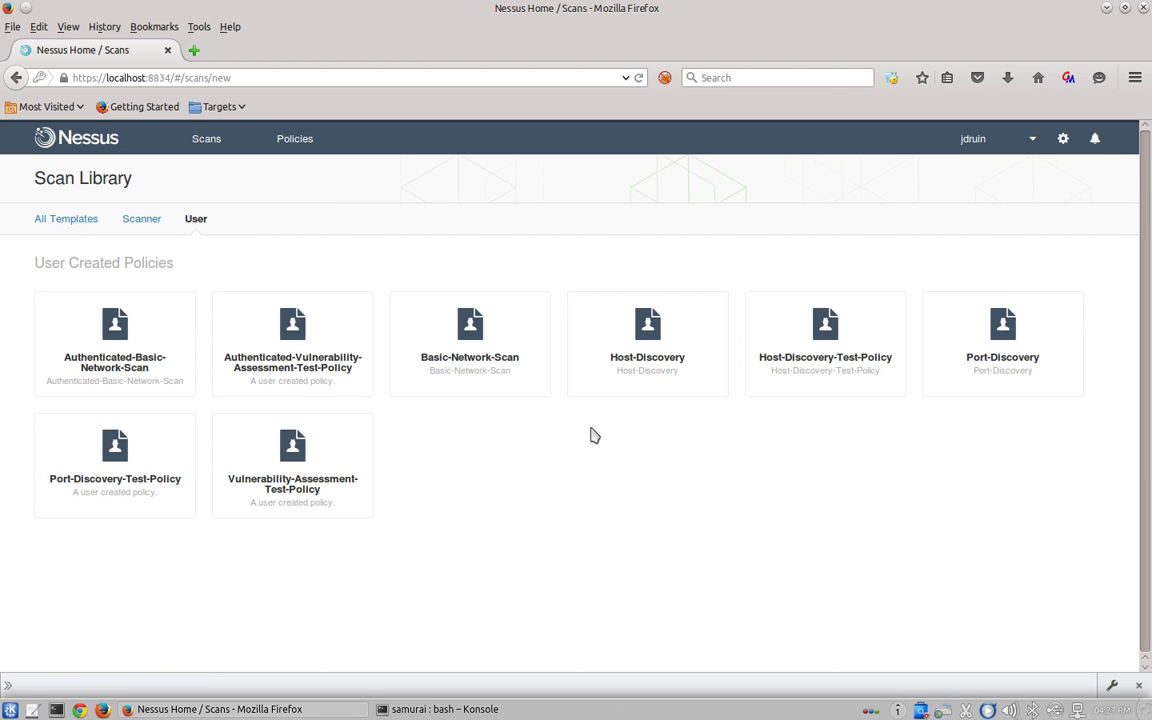
click(827, 339)
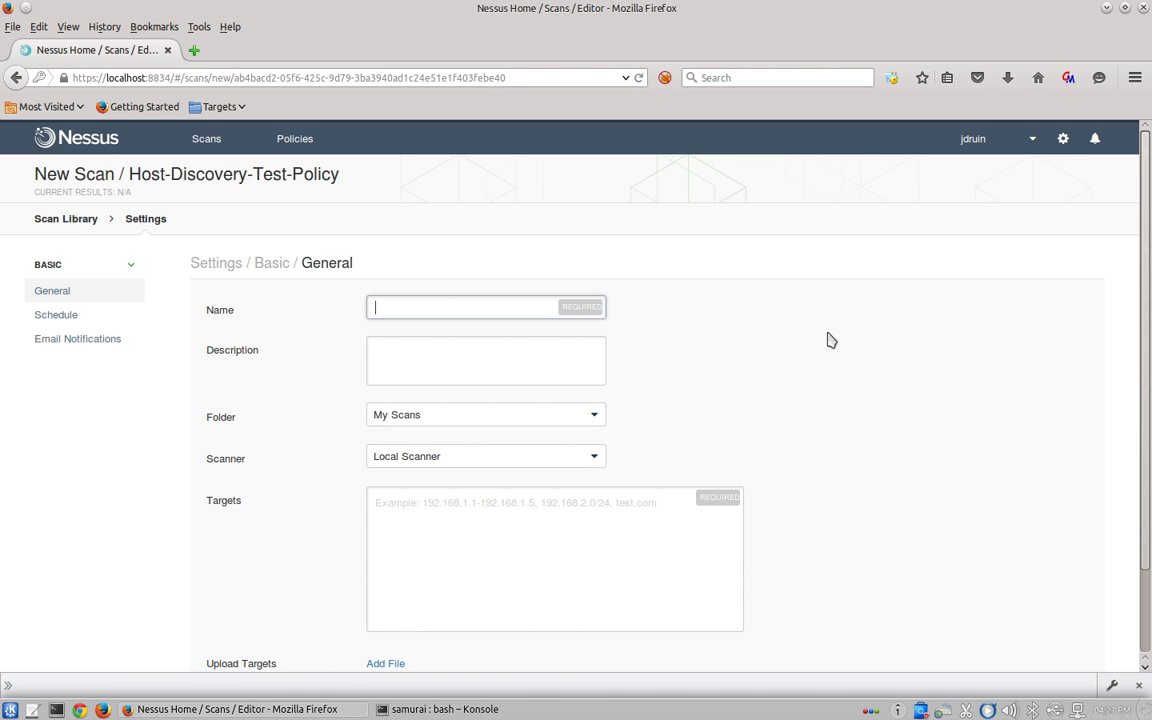
text(Host-Dis)
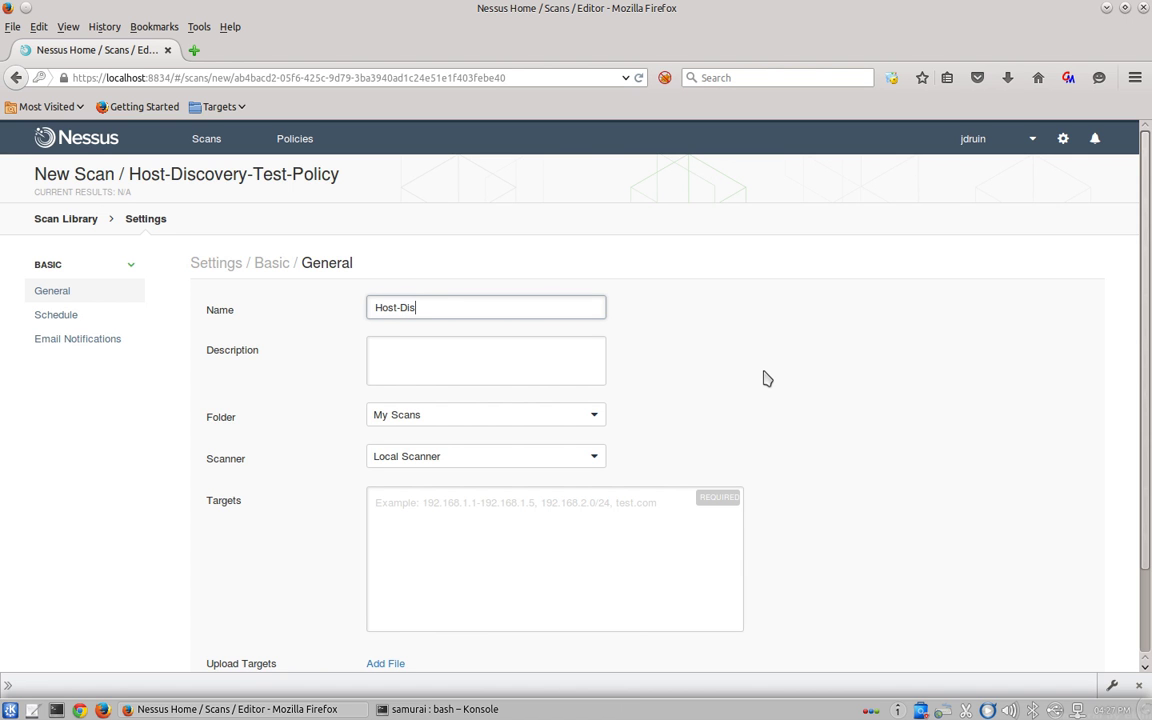
text(covery-Scan)
Step: Keep the scan in the My Scans folder and activate its Targets field
click(413, 418)
click(415, 418)
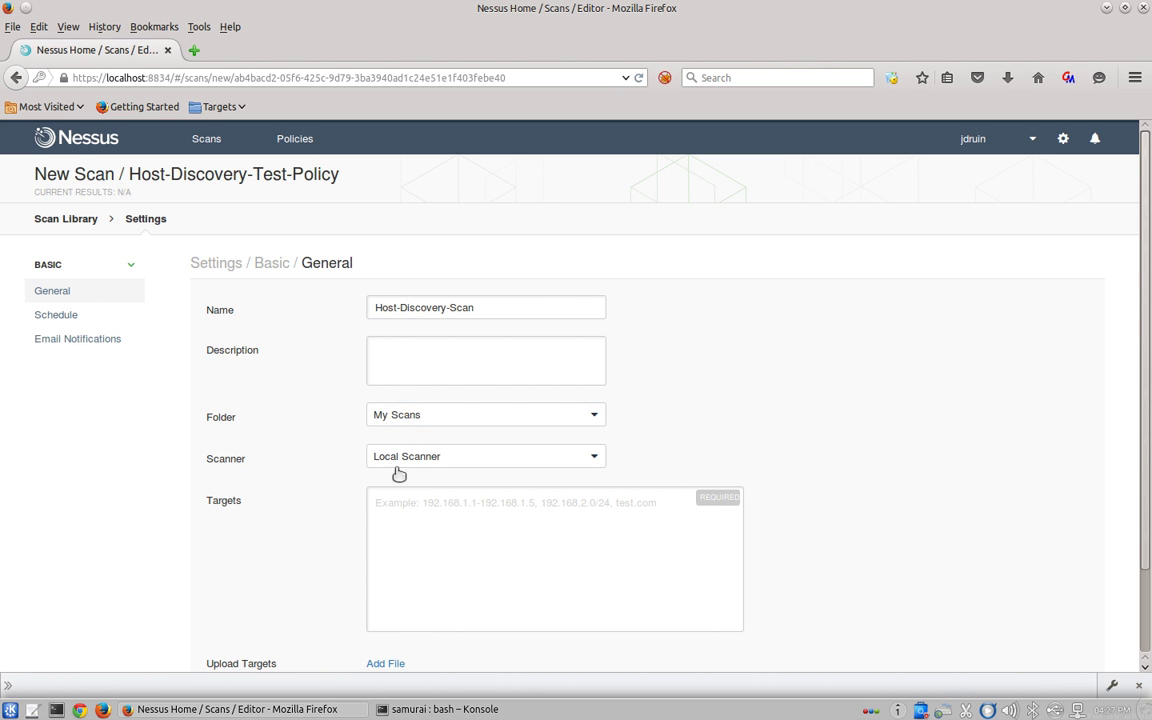
click(436, 308)
triple_click(436, 308)
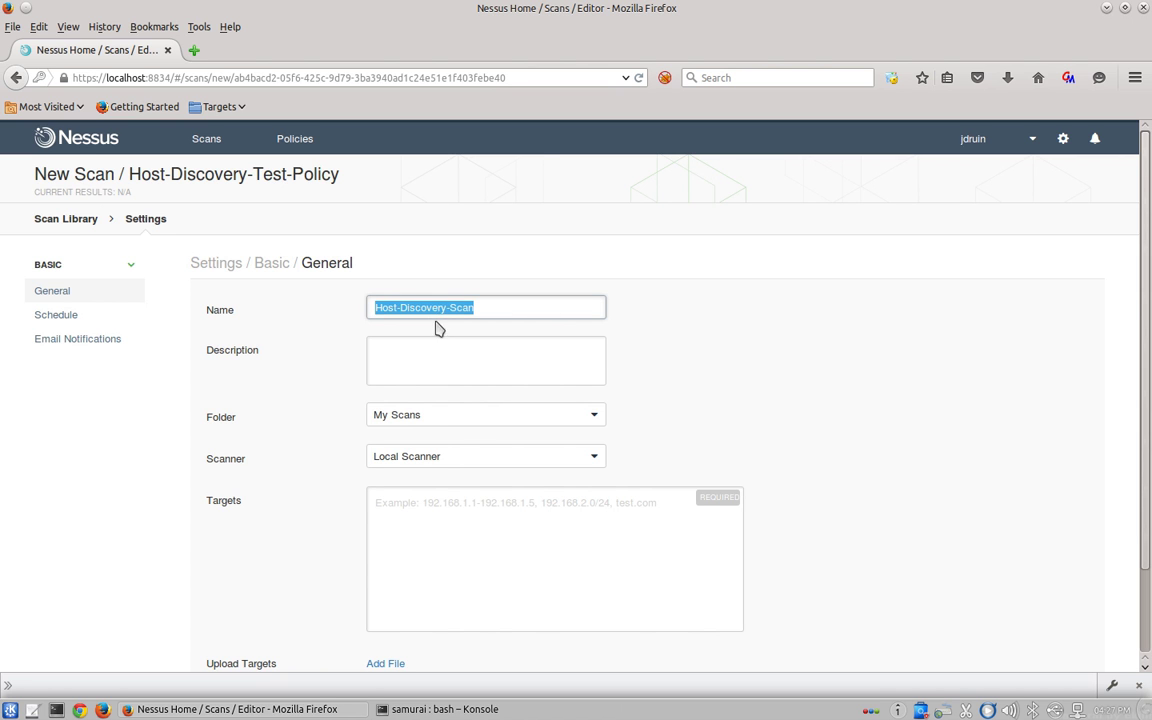
click(430, 542)
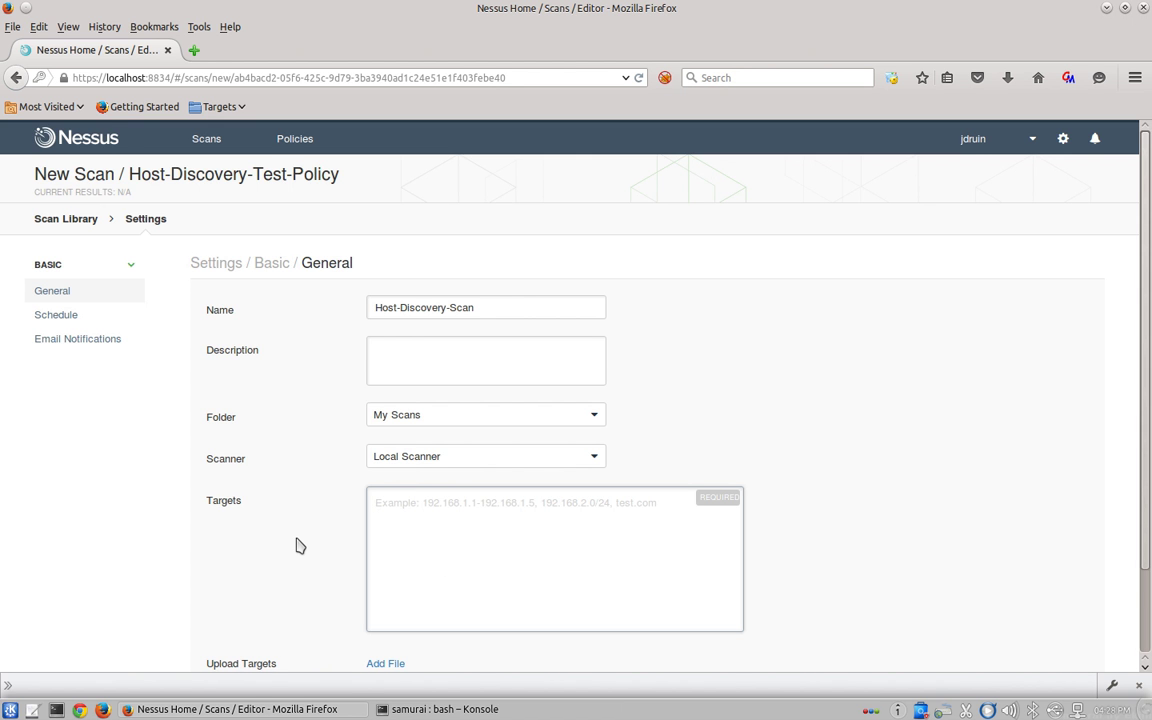
scroll(298, 545, down, 2)
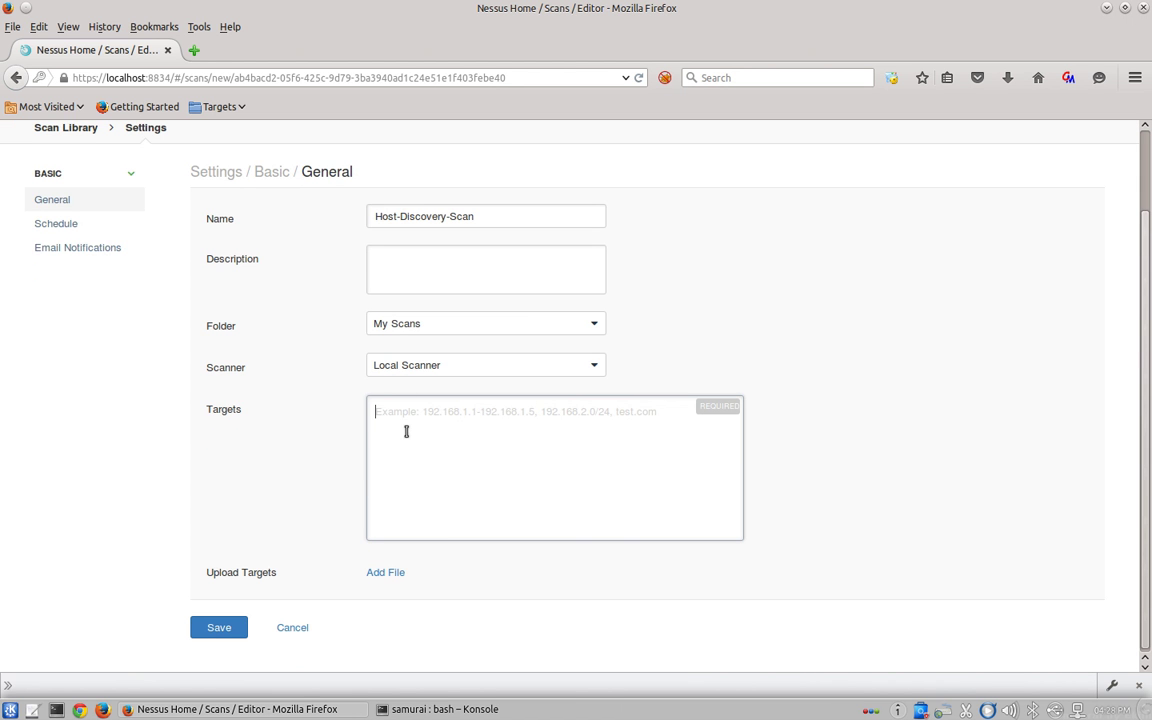
Step: Switch to the Metasploitable console and rerun the earlier ping of 172.16.0.189
key(ctrl+Right)
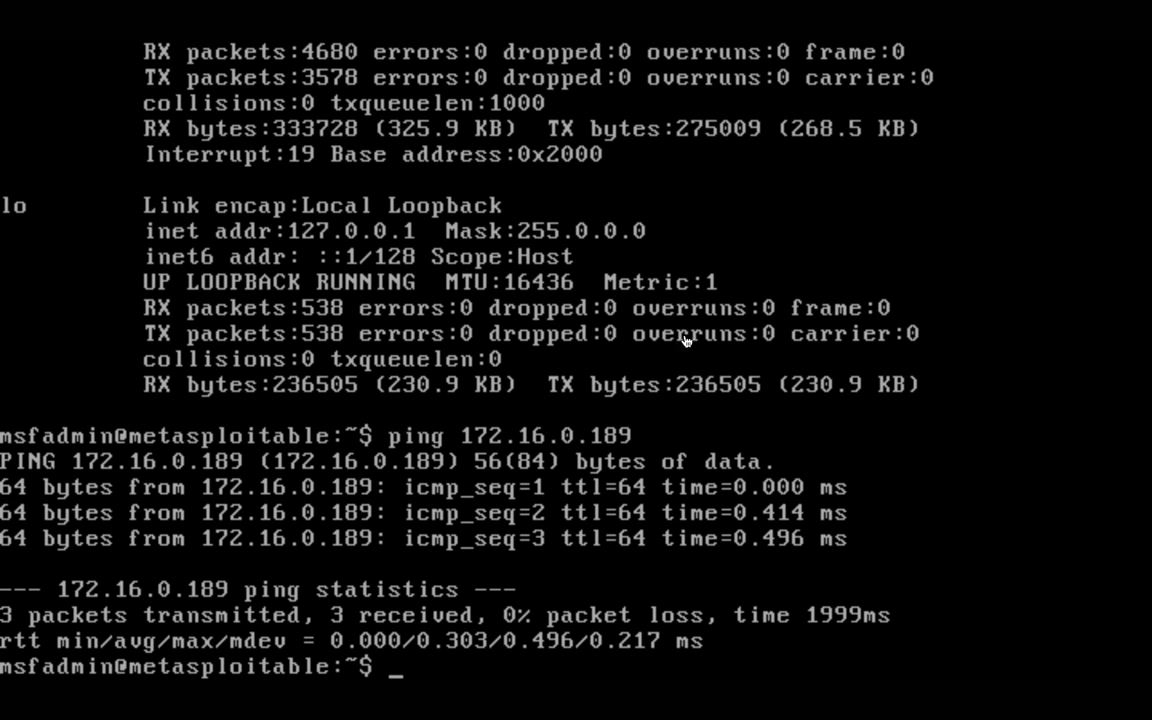
key(Up)
key(Up)
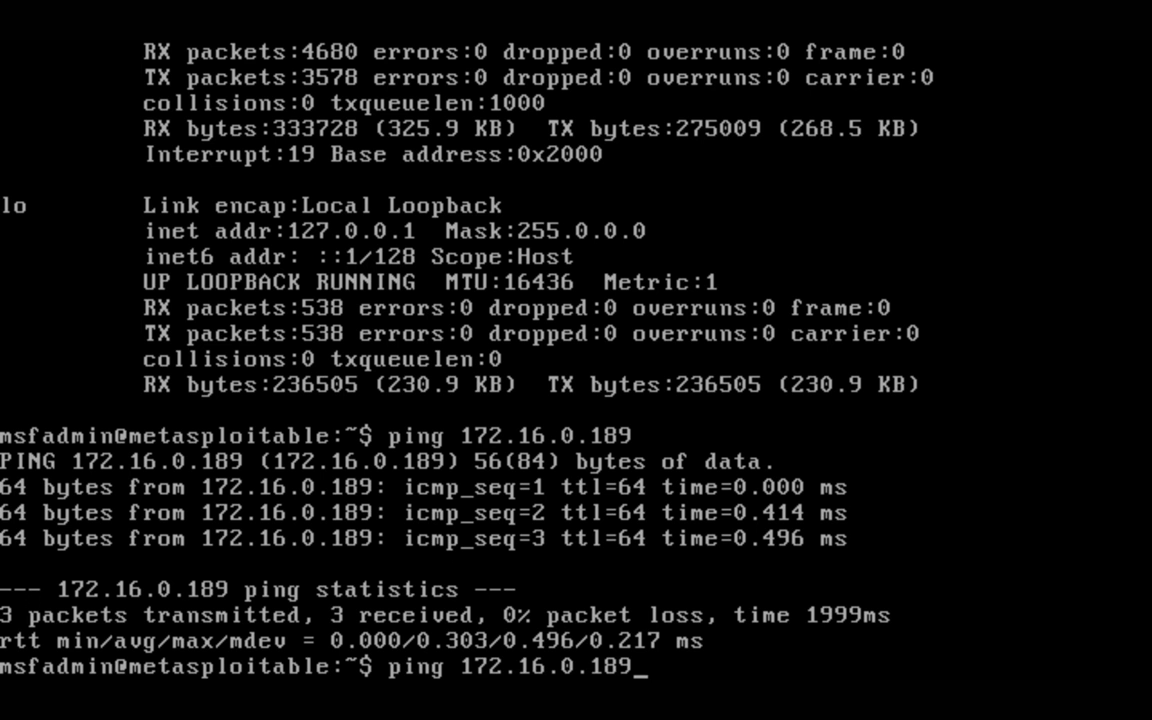
key(Return)
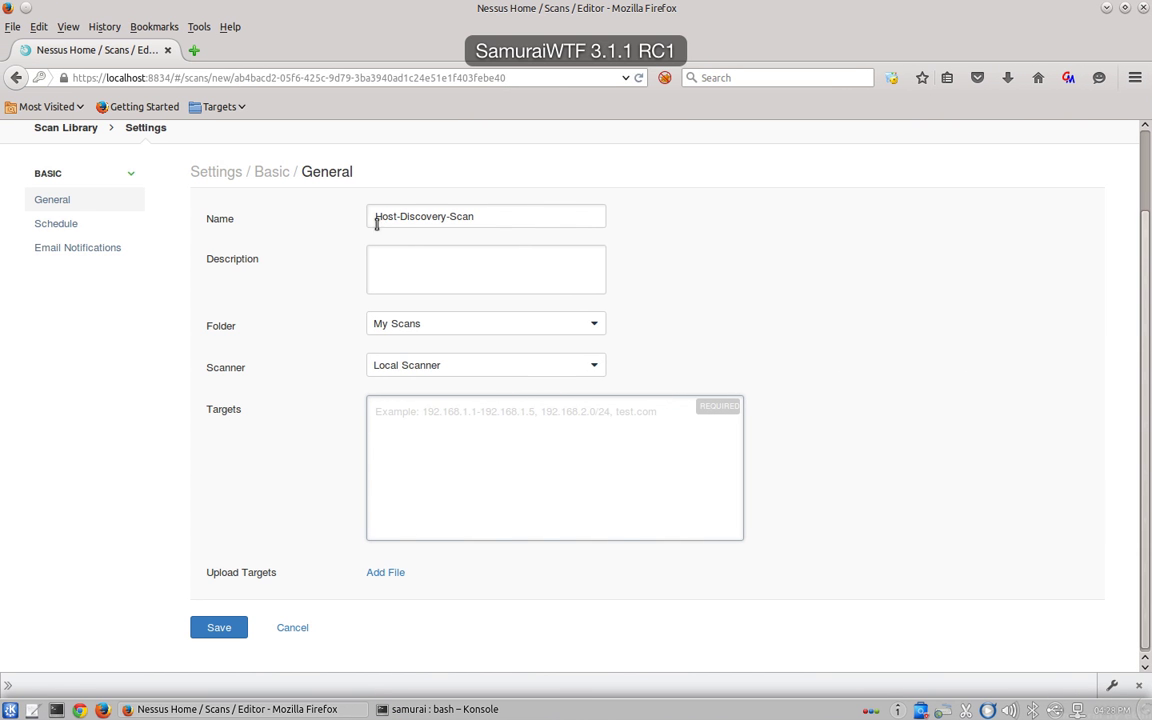
Step: Switch back to Nessus, set the scan's targets to 172.16.0.0/24 and save the scan
text(172)
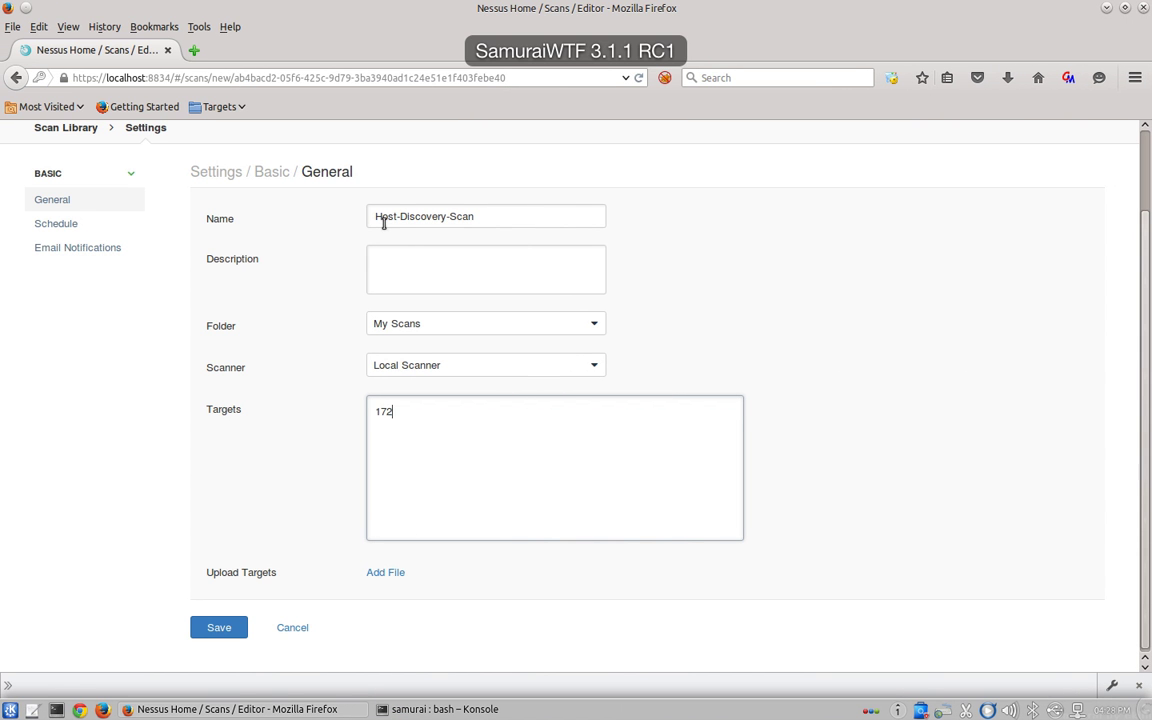
text(.16.0)
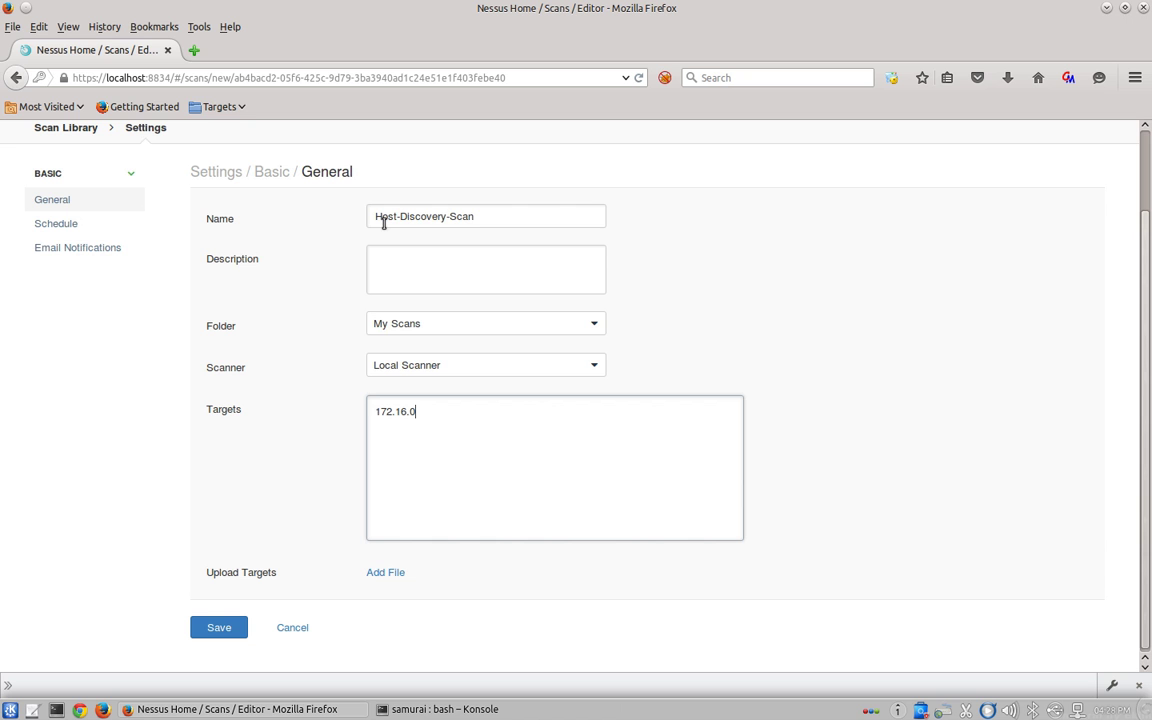
text(.0/24)
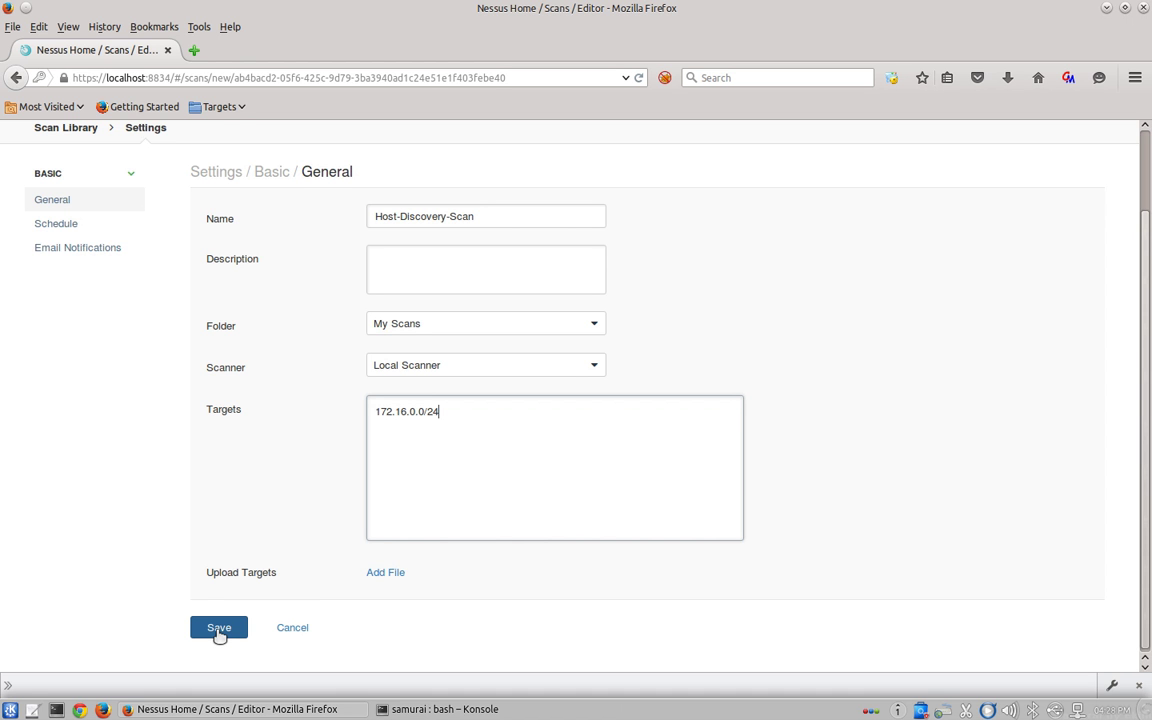
click(219, 628)
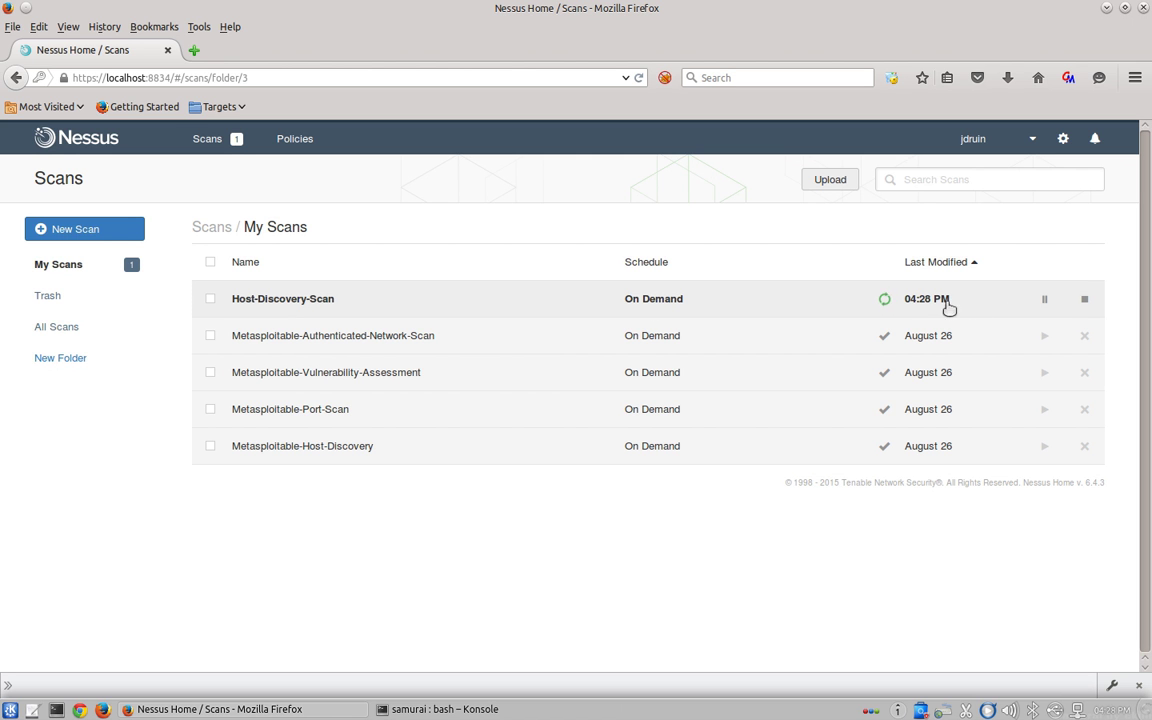
Step: Create a scan from the user policy Port-Discovery-Test-Policy and name it Port-Discovery-Scan
click(75, 230)
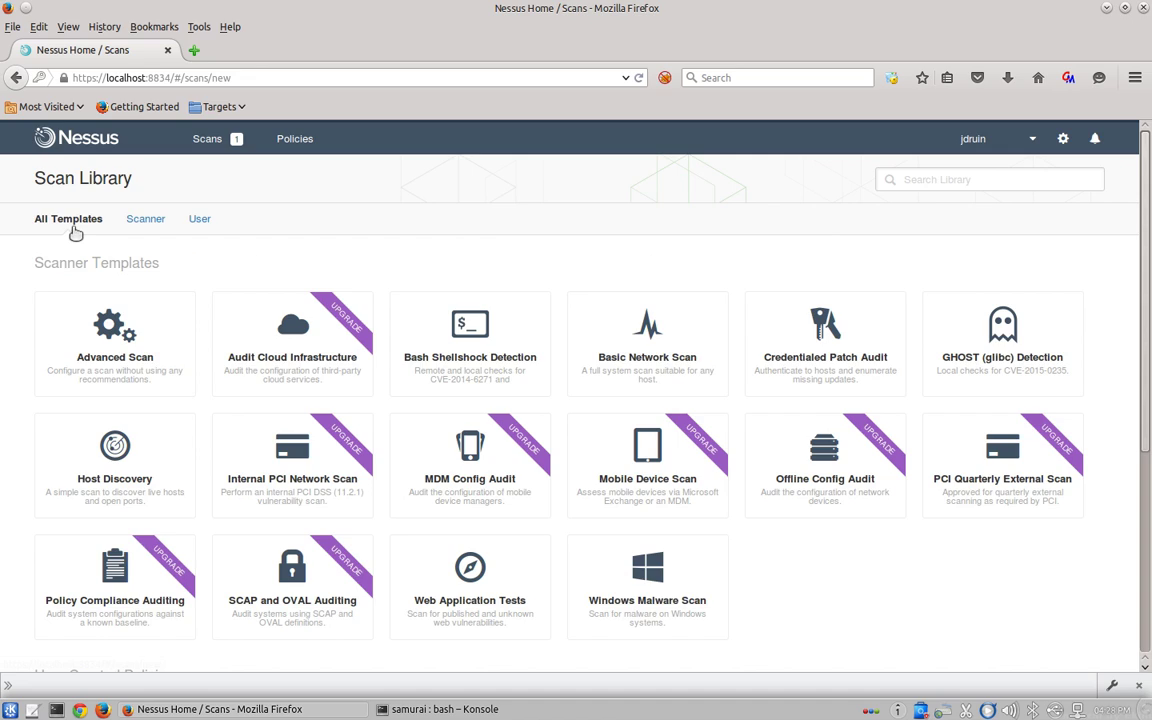
click(206, 220)
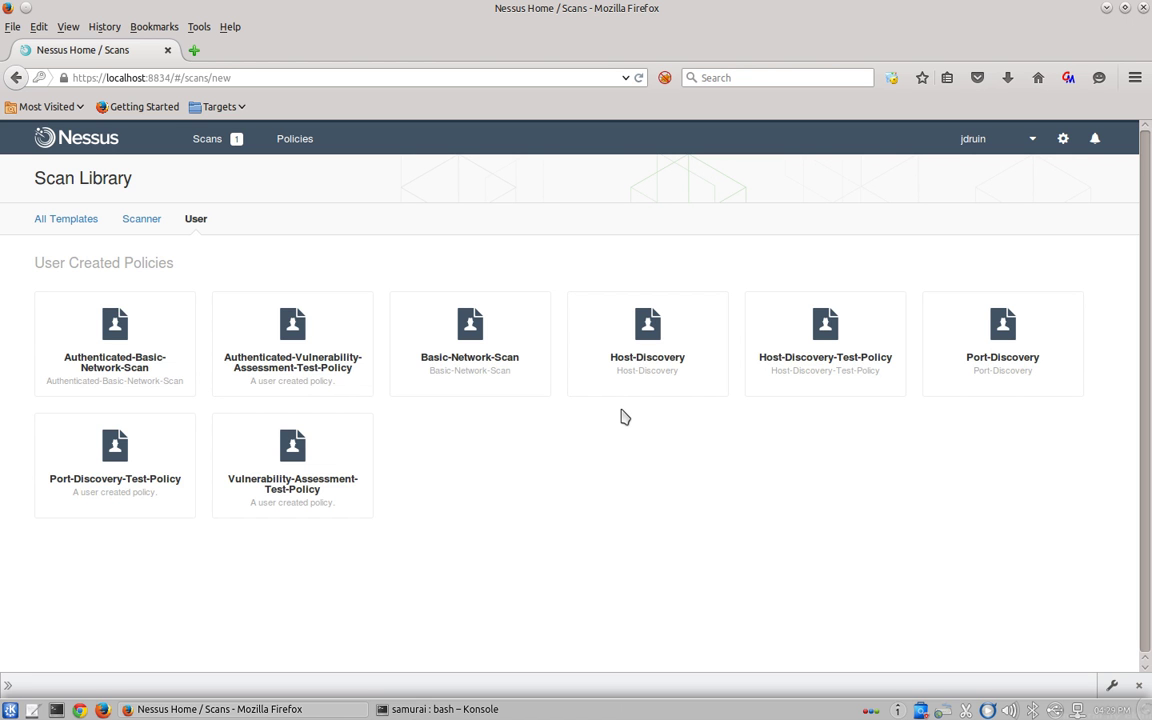
click(113, 457)
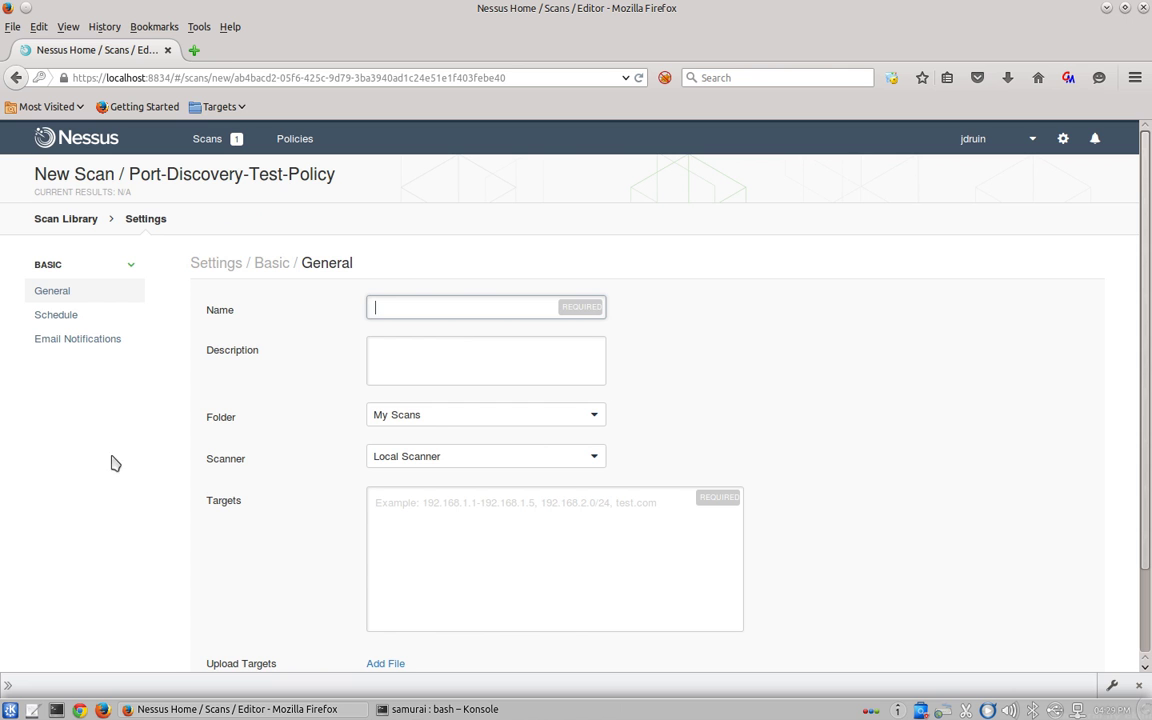
text(Port)
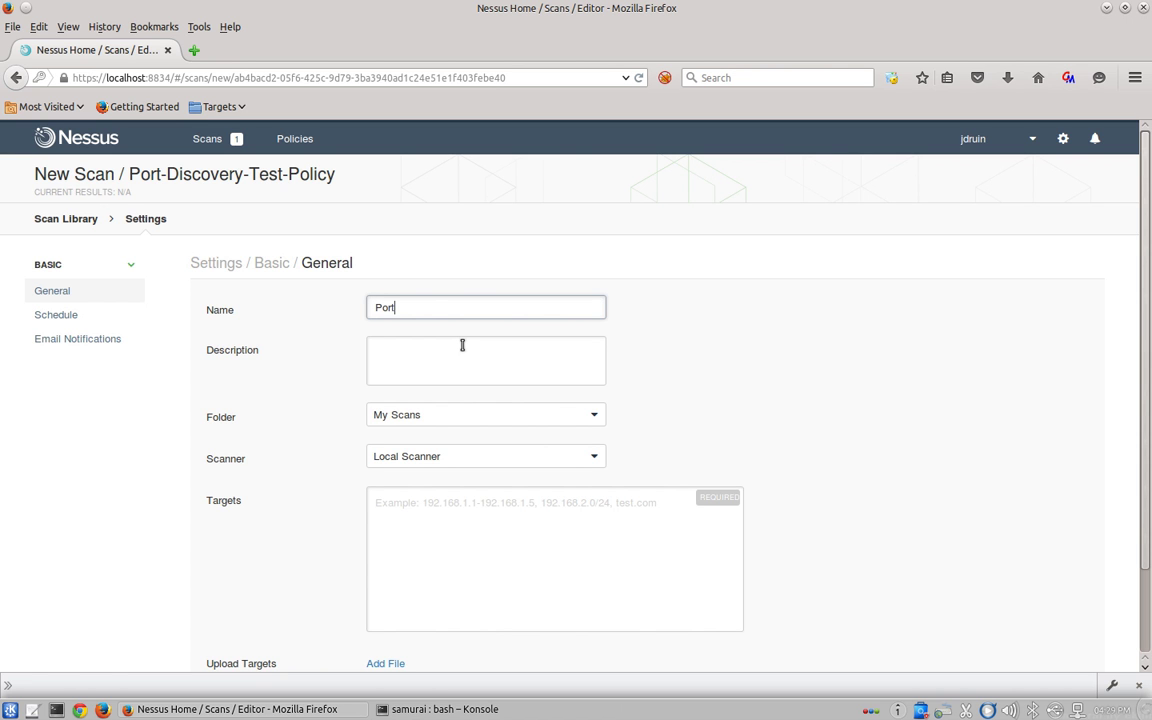
text(-Discovery-Scan)
Step: Copy the scan name Port-Discovery-Scan into the scan's description
triple_click(435, 307)
key(ctrl+c)
click(429, 360)
key(ctrl+v)
Step: Set the targets of Port-Discovery-Scan to 172.16.0.162
click(461, 540)
text(17)
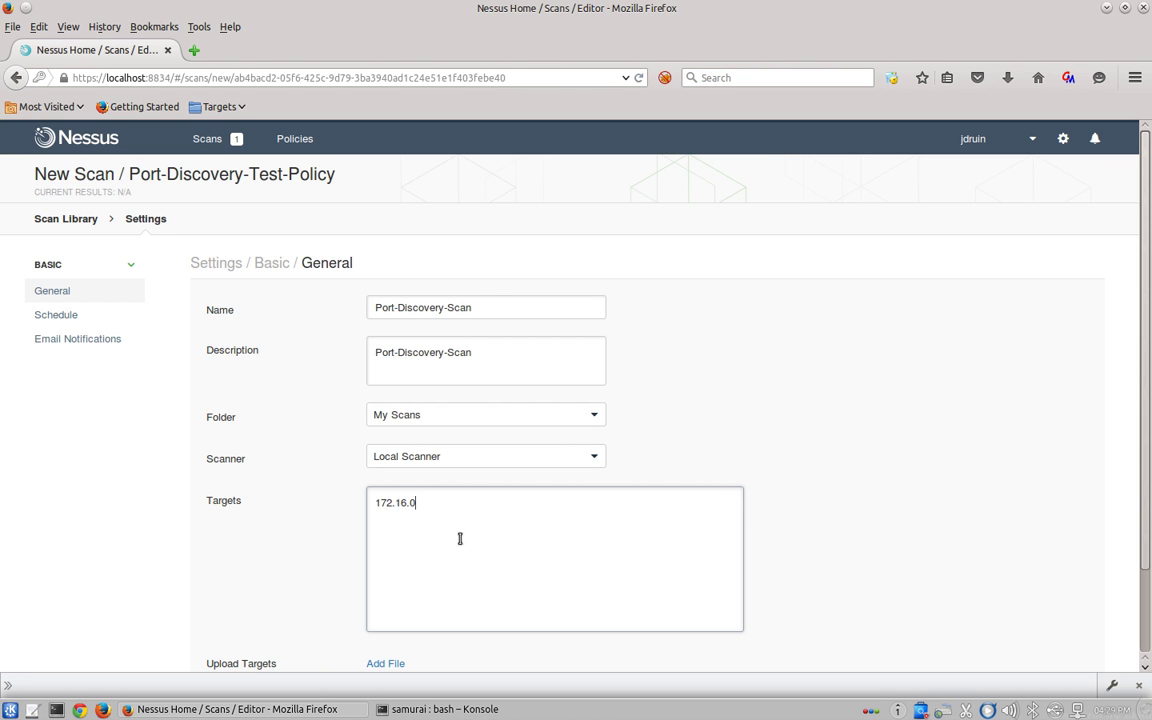
text(2.16.0.162)
scroll(311, 525, down, 1)
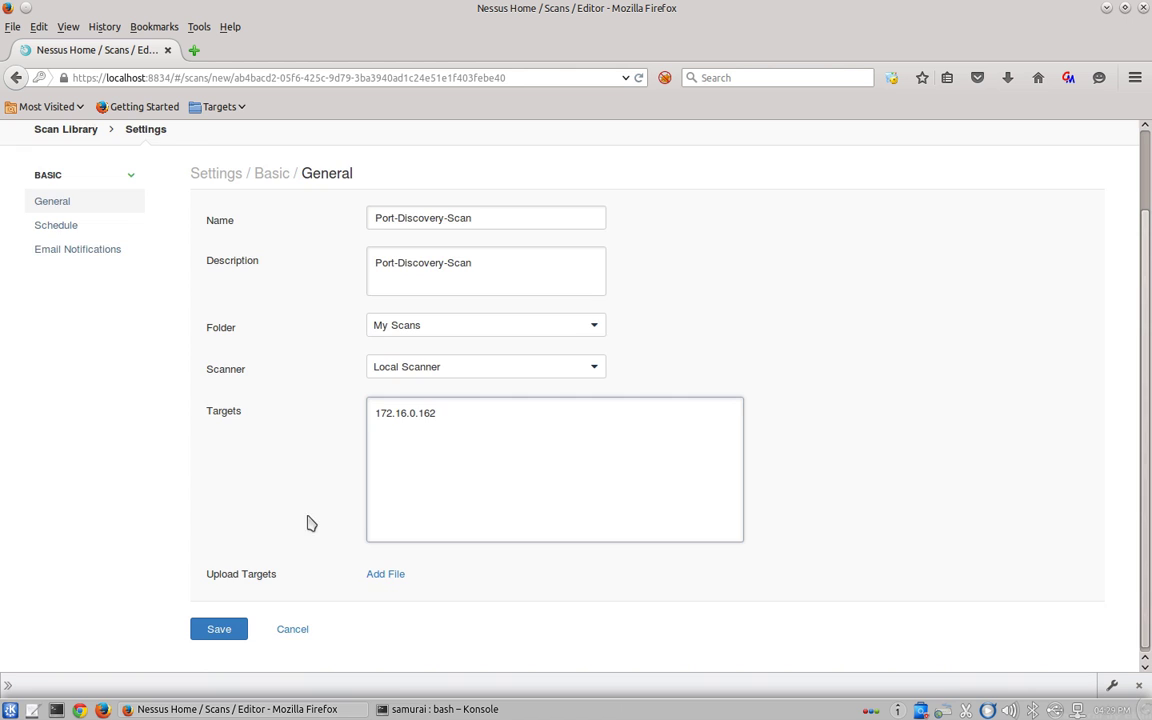
Step: Turn off the immediate launch in the new scan's schedule settings and save the scan
scroll(253, 498, up, 1)
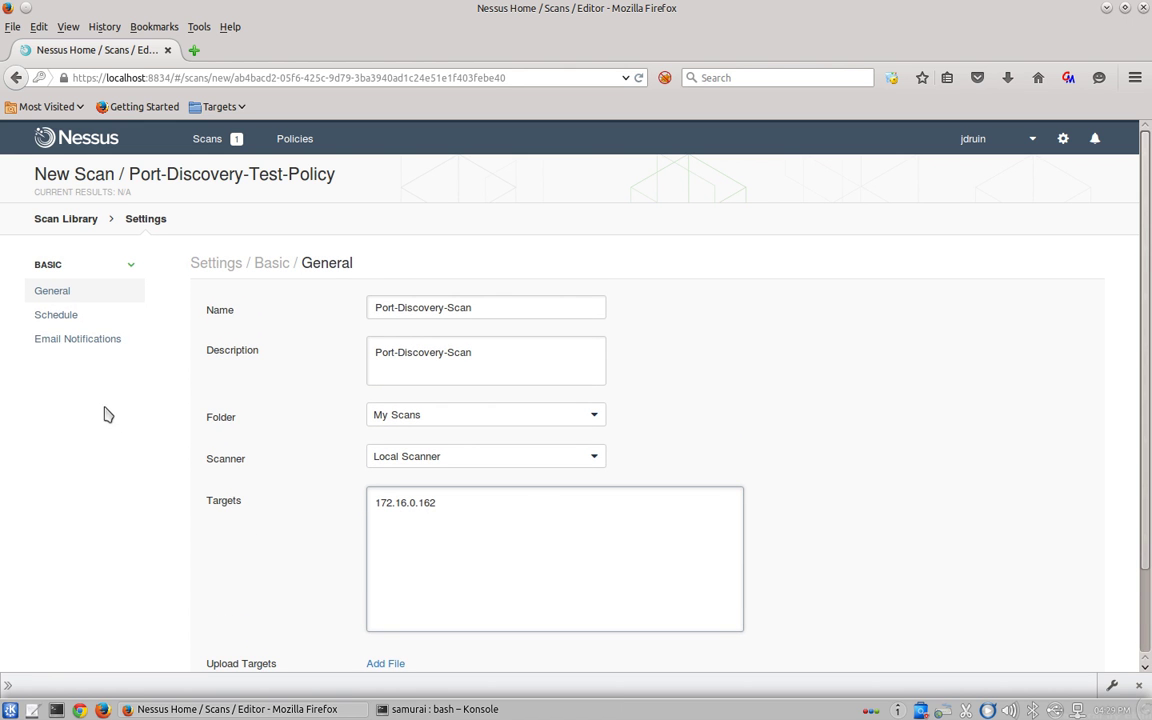
click(60, 318)
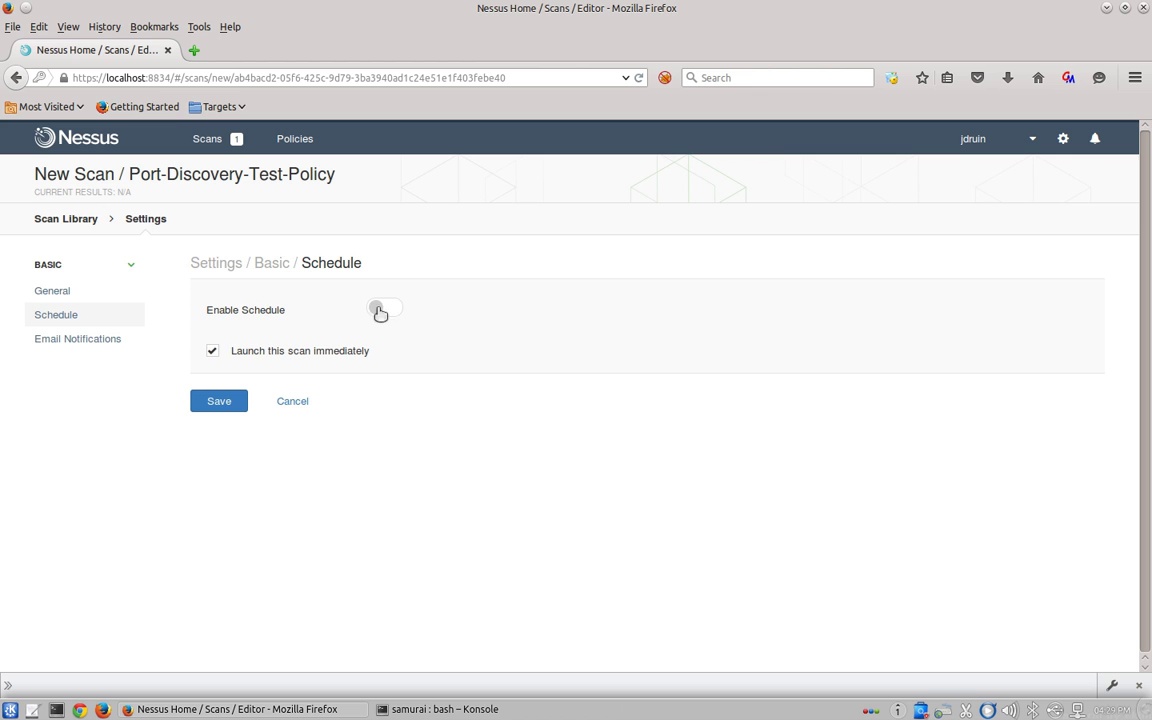
click(212, 352)
click(212, 352)
click(220, 406)
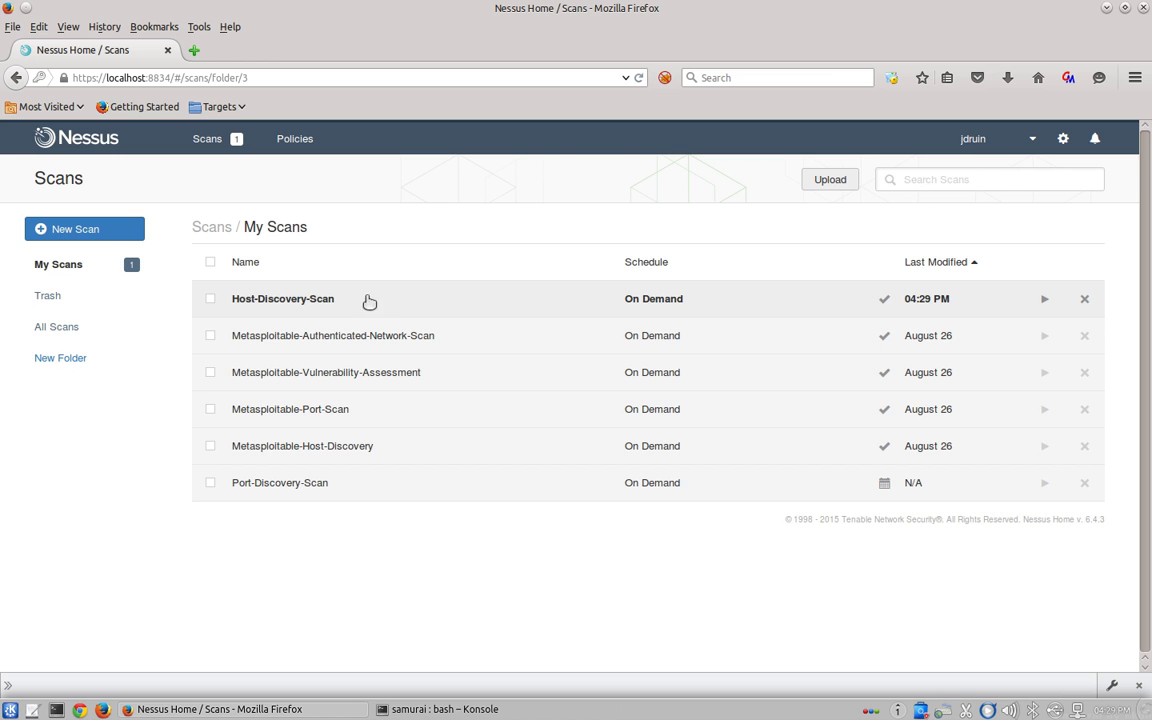
Step: Review the hosts found by Host-Discovery-Scan and return to the scan list
click(302, 306)
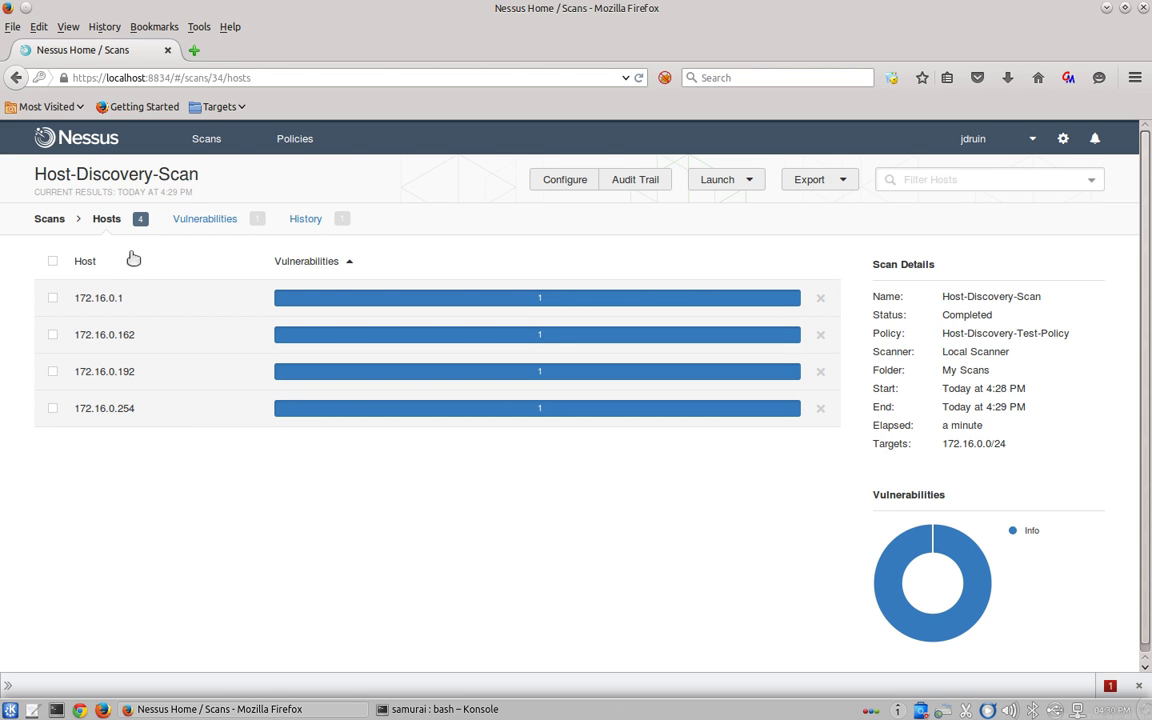
click(44, 221)
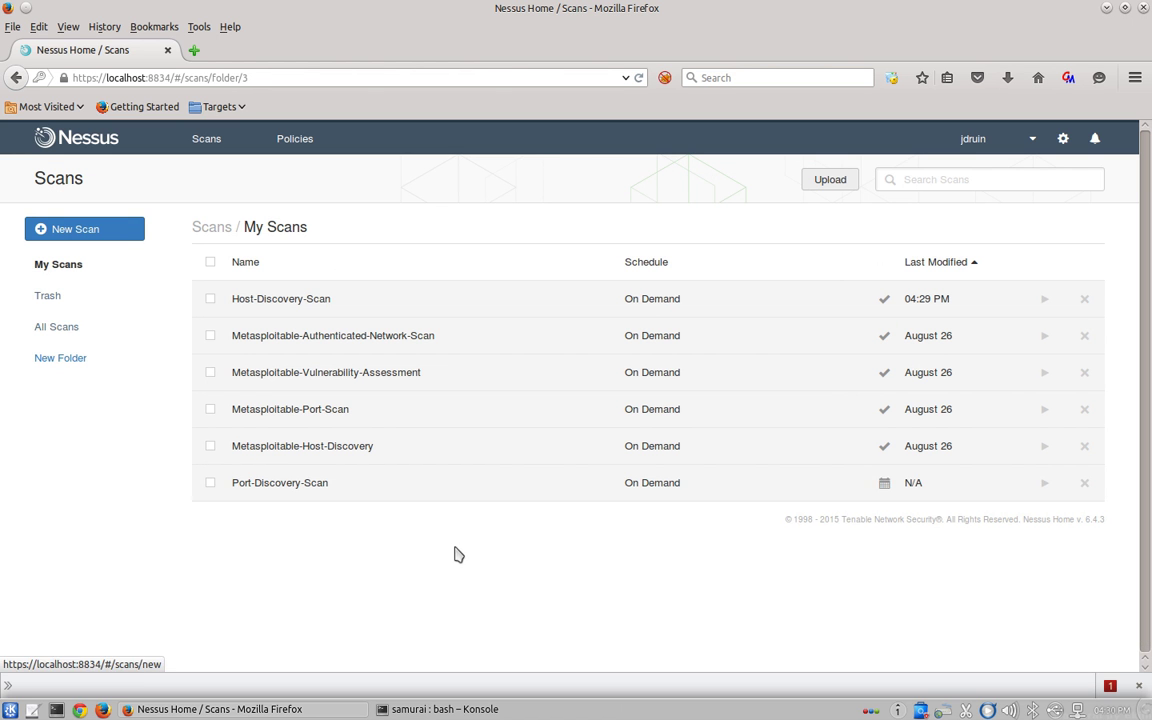
Step: Reconfigure Port-Discovery-Scan, extending its targets to 172.16.0.162,1,254,192, and save the changes
click(301, 487)
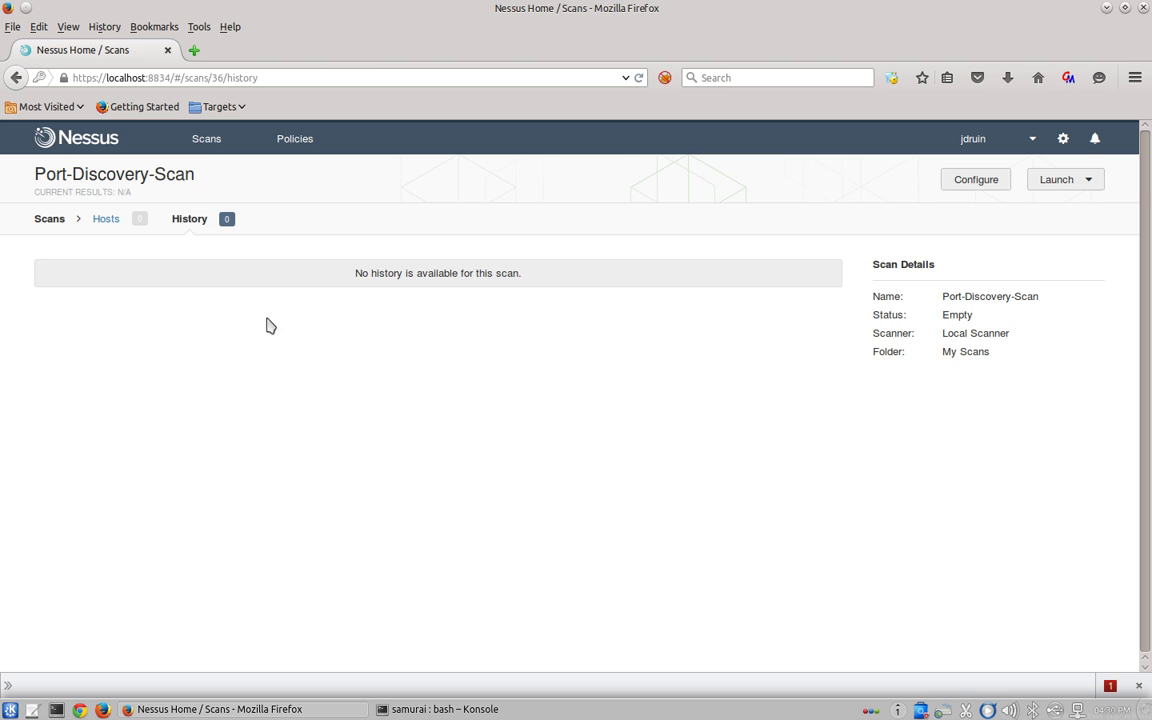
click(976, 179)
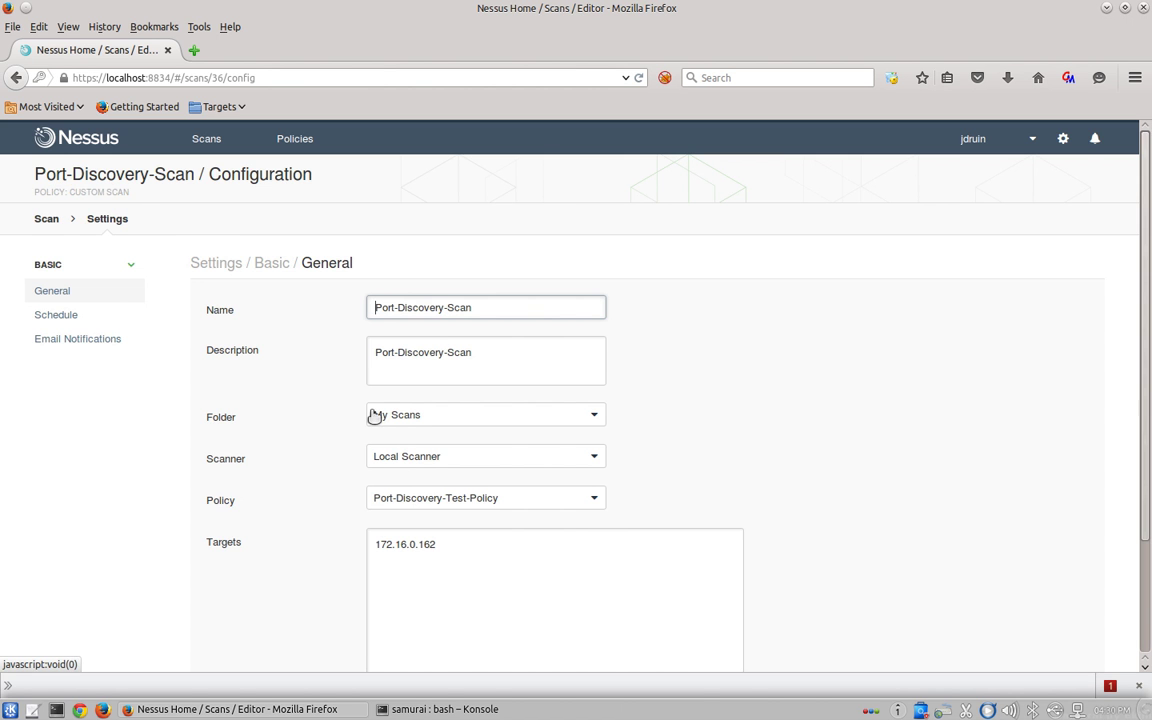
scroll(480, 460, down, 2)
click(498, 458)
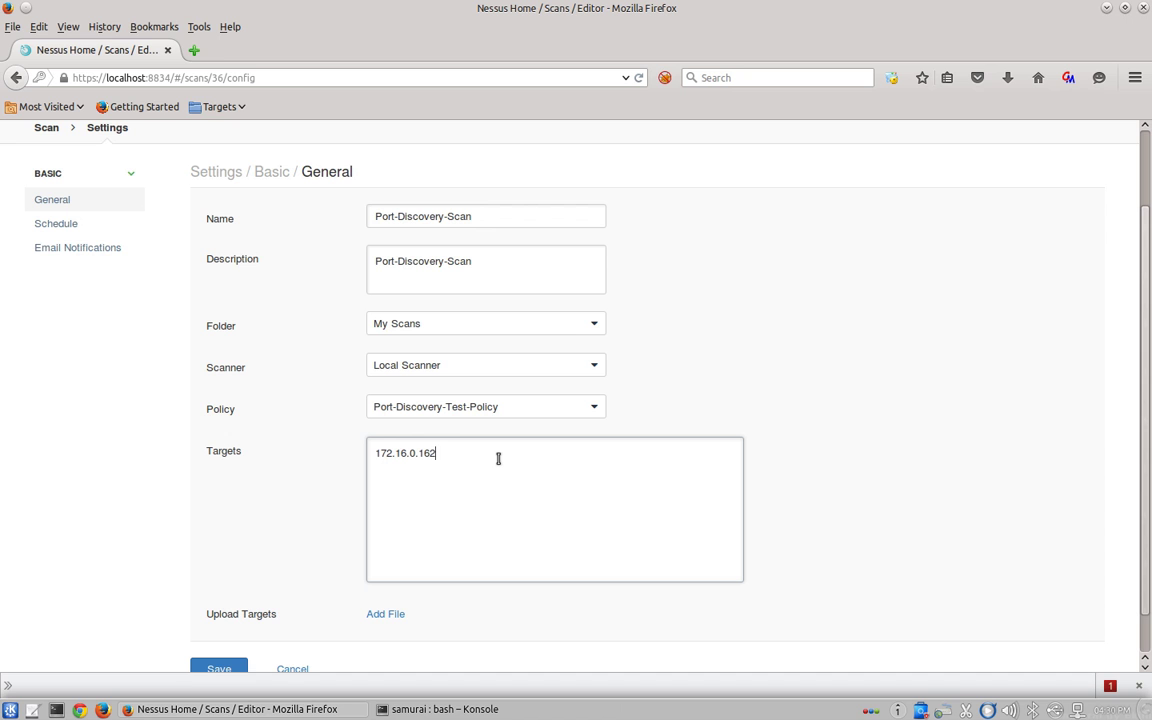
text(,1,254,192)
scroll(193, 522, down, 1)
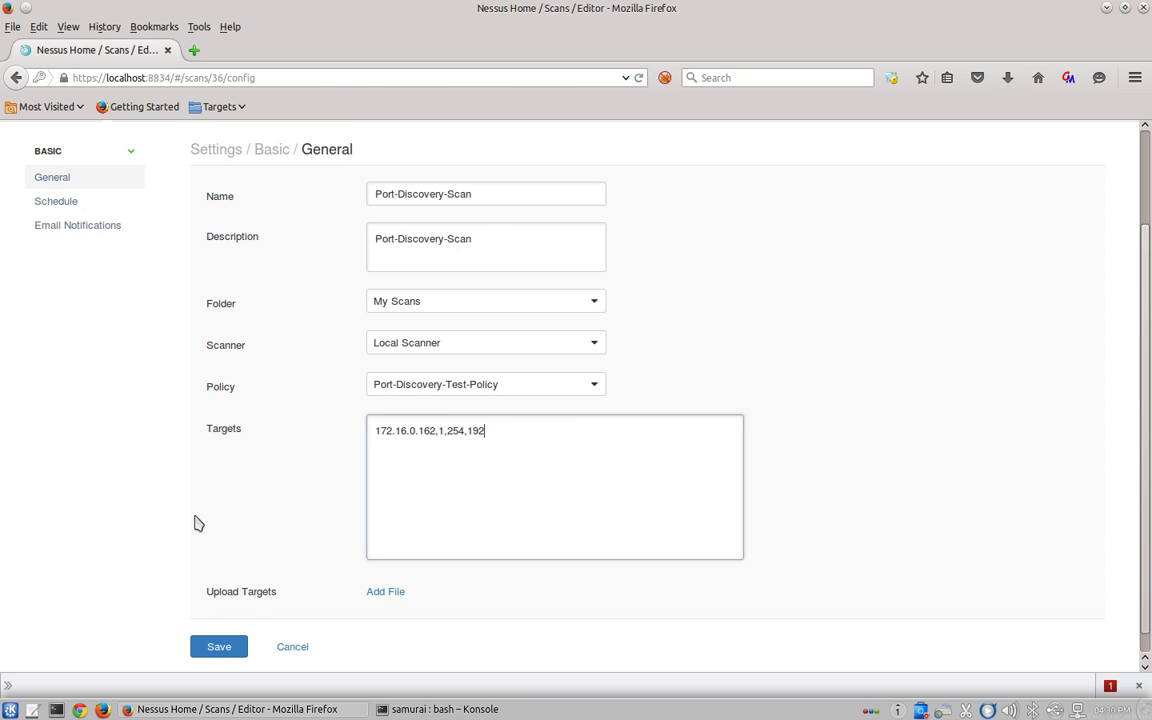
click(215, 627)
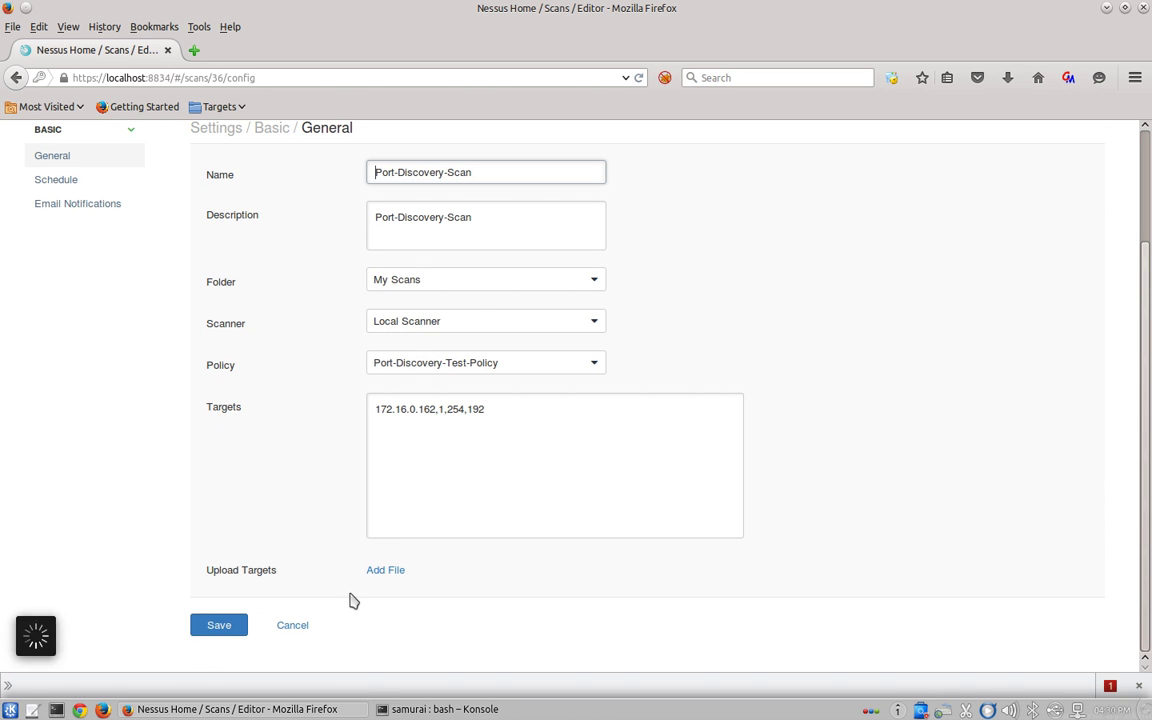
Step: Return to the scan list and launch Port-Discovery-Scan
scroll(343, 485, up, 3)
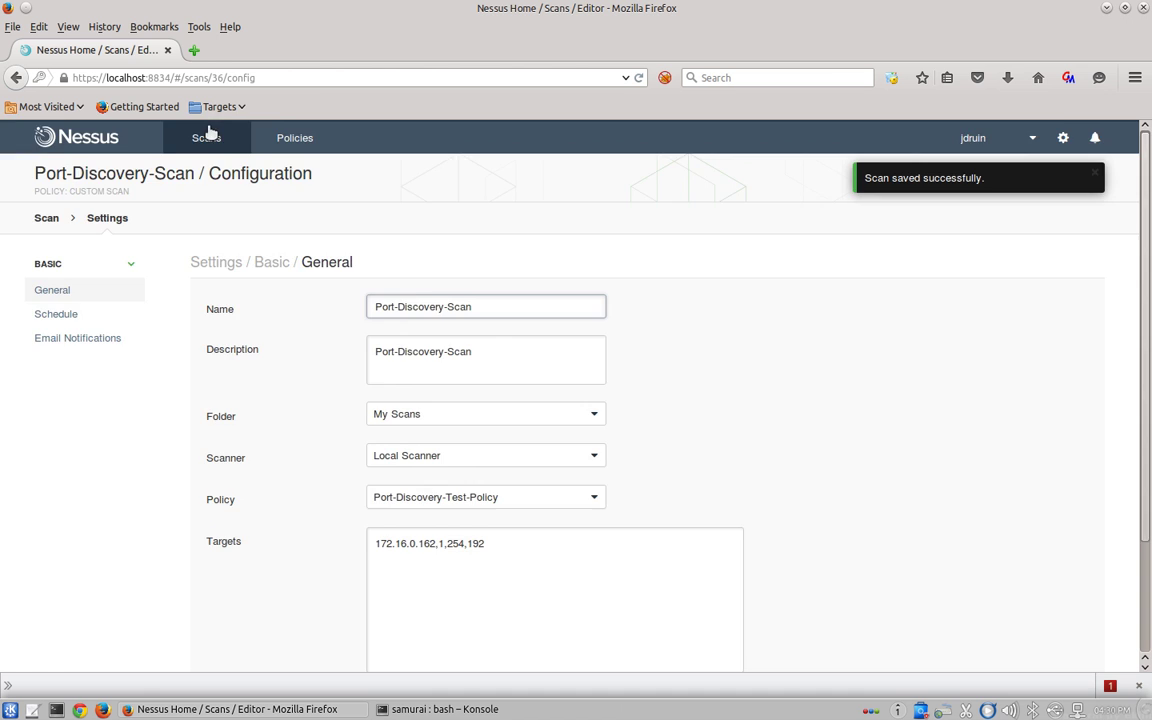
click(207, 137)
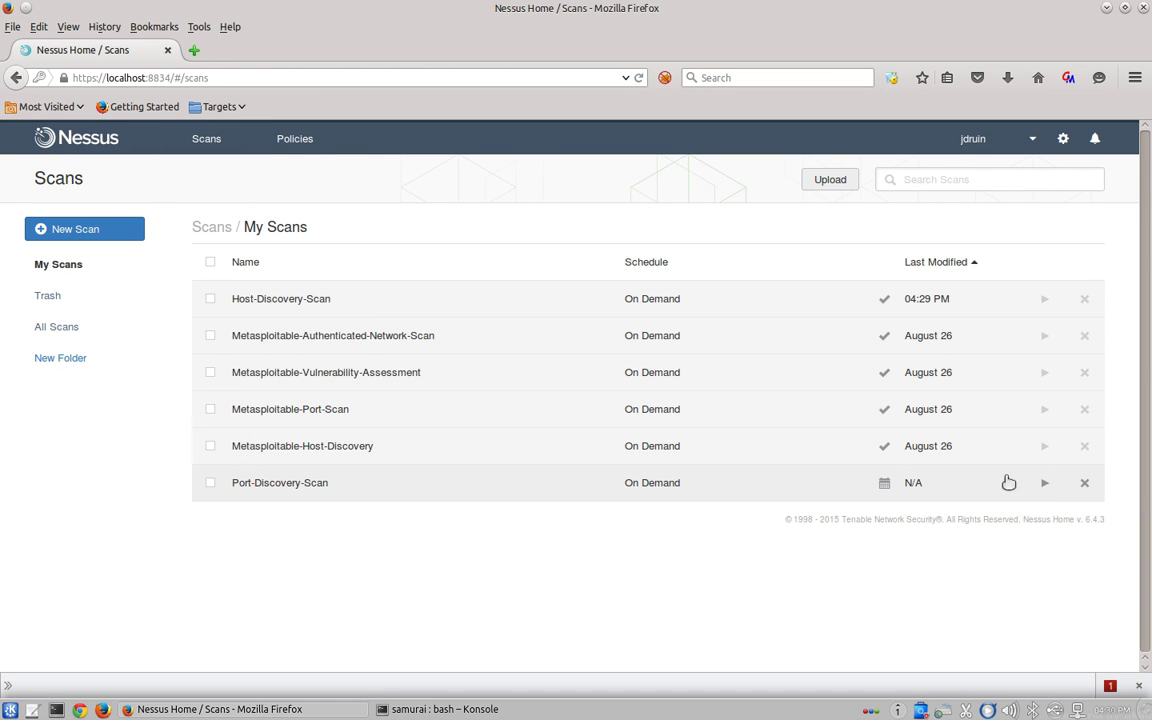
click(1043, 483)
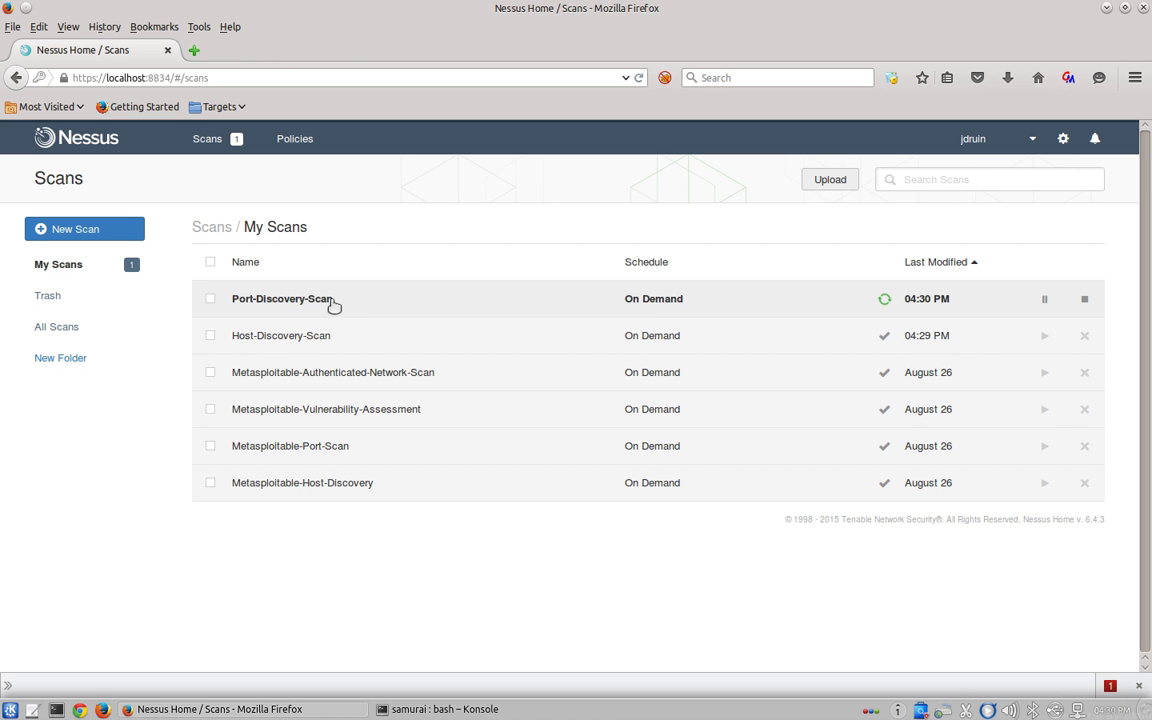
Step: Create a scan from the user policy Vulnerability-Assessment-Test-Policy and name it Vulnerability-Assessment-Scan
click(38, 229)
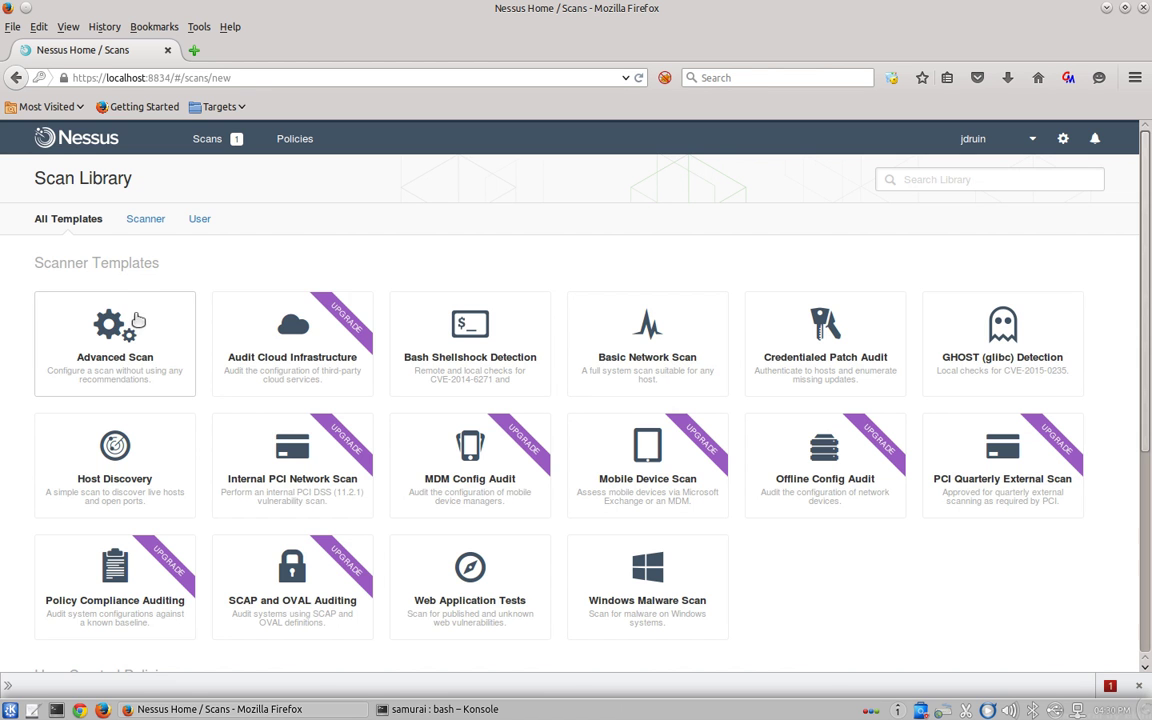
click(204, 228)
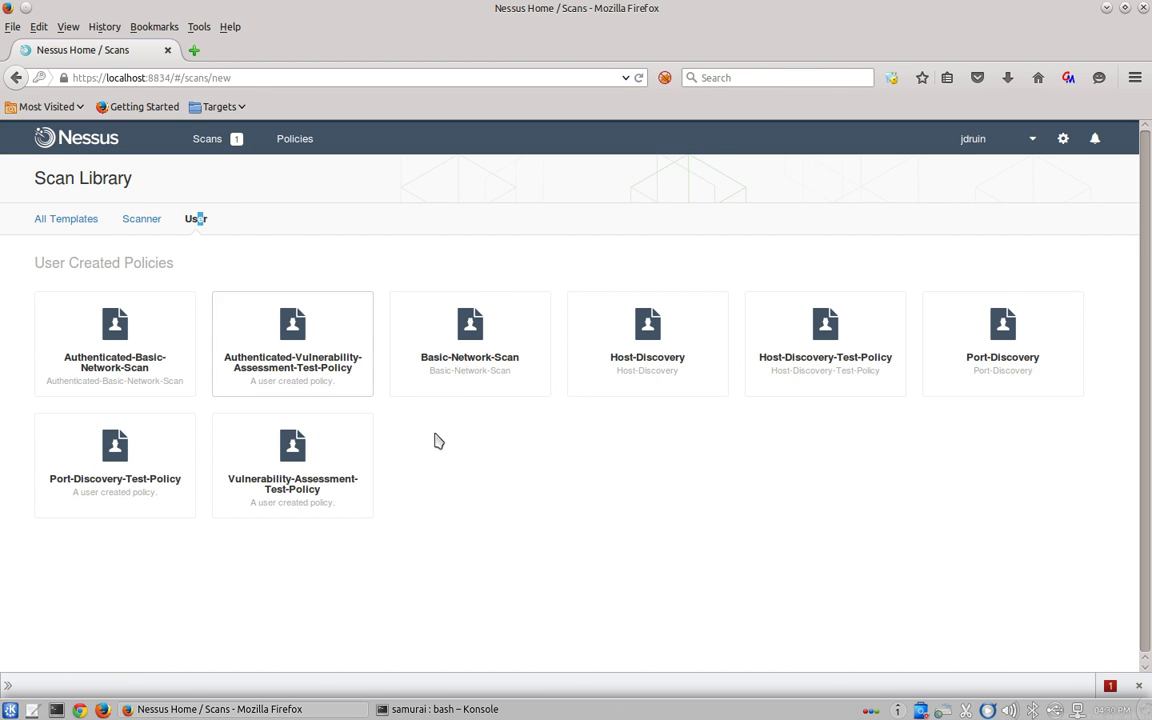
click(289, 458)
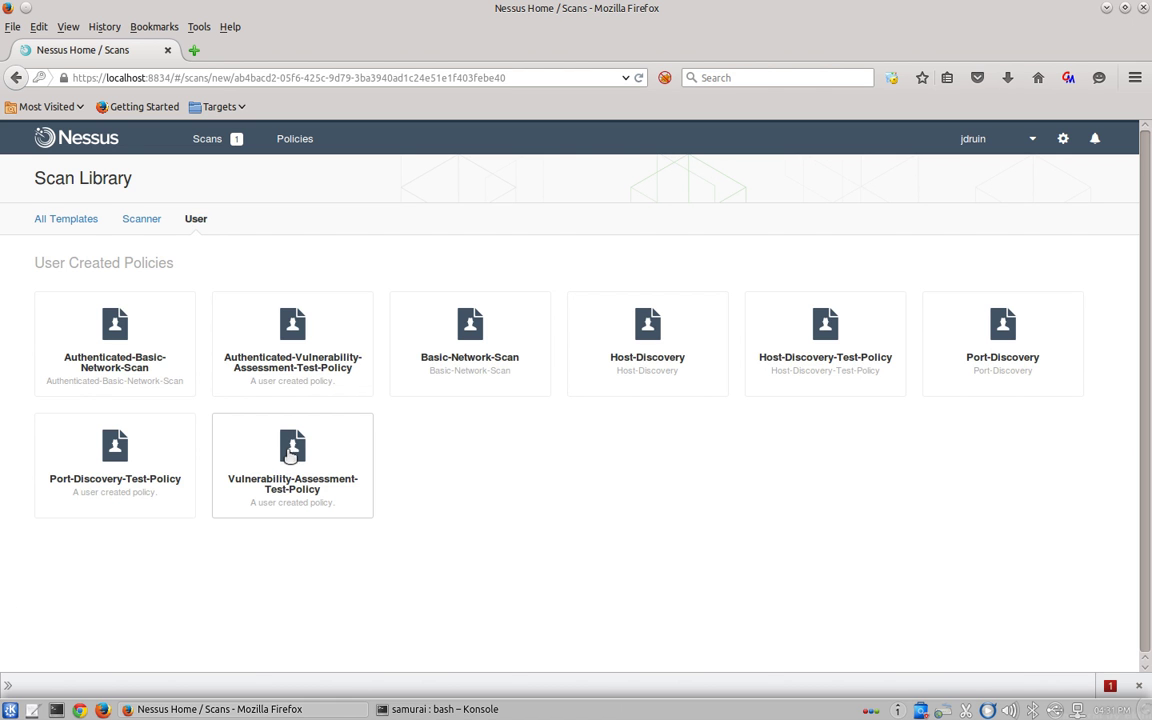
text(V)
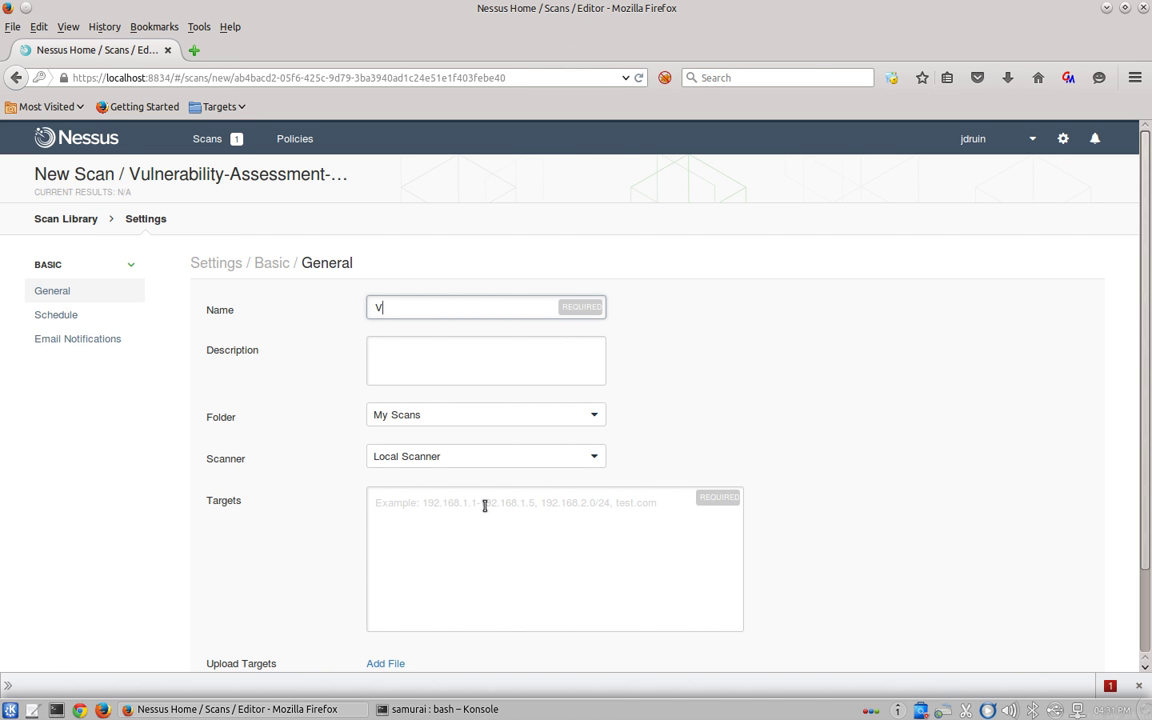
text(ulnerability-Assessment-Scan)
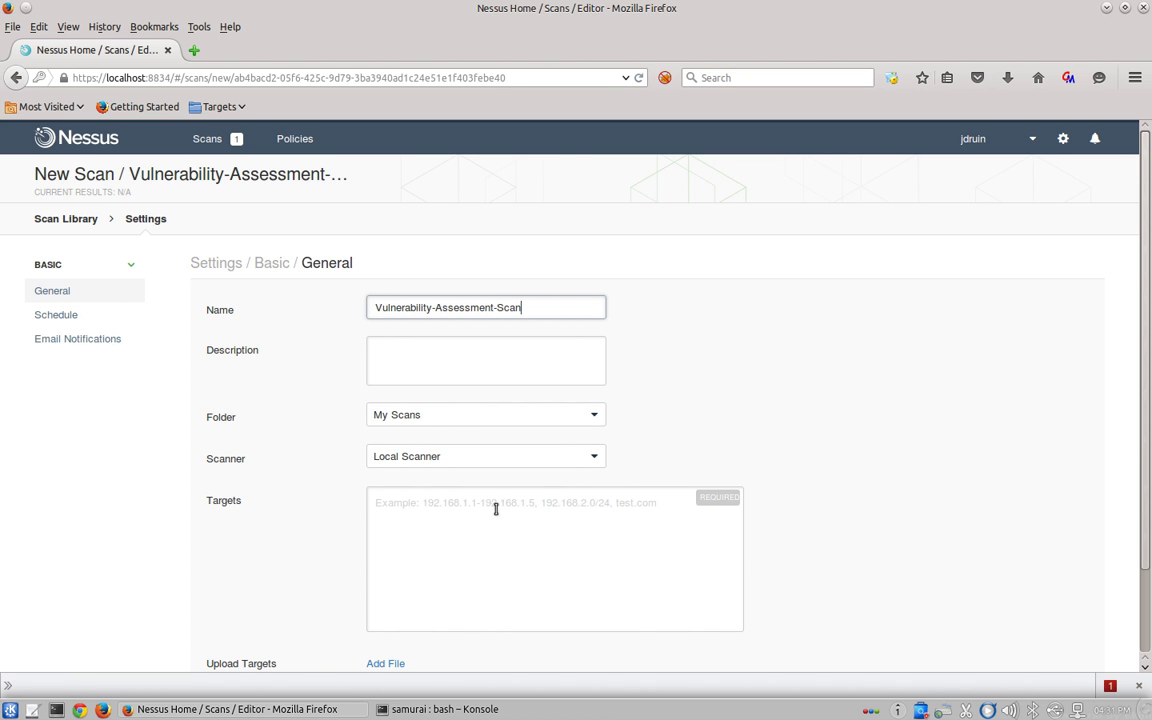
Step: Copy the scan name Vulnerability-Assessment-Scan into the scan's description
triple_click(386, 307)
key(ctrl+c)
click(427, 348)
key(ctrl+v)
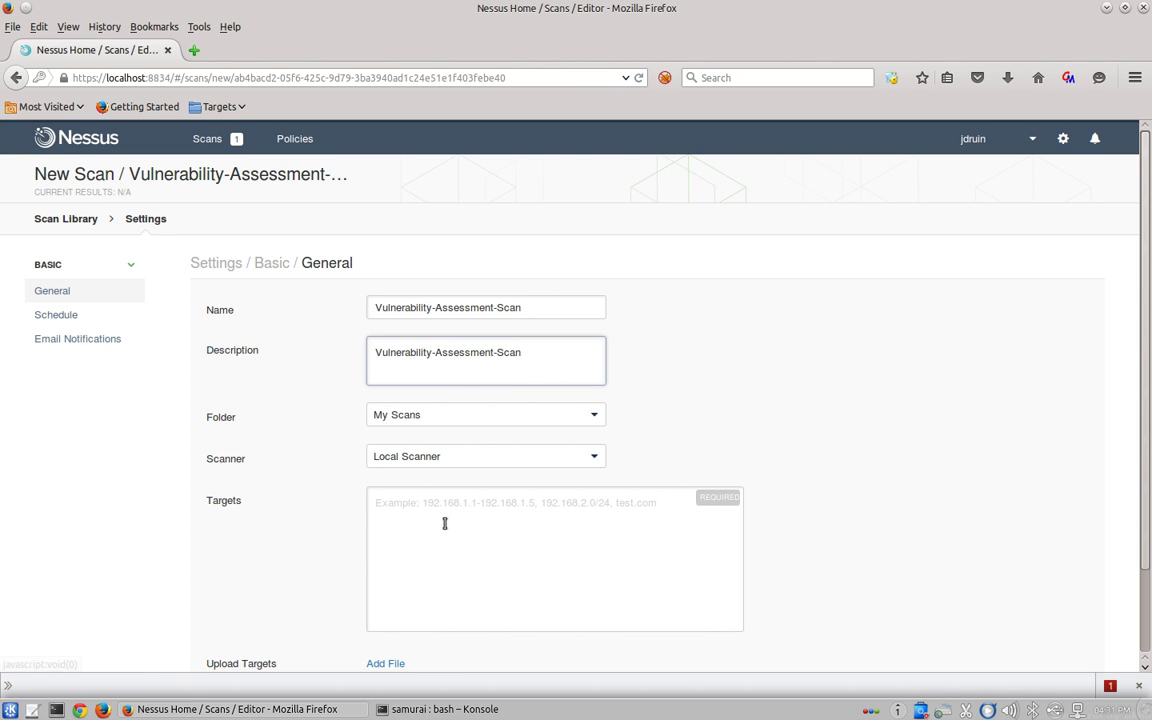
Step: Set the targets of Vulnerability-Assessment-Scan to 172.16.0.162
click(465, 559)
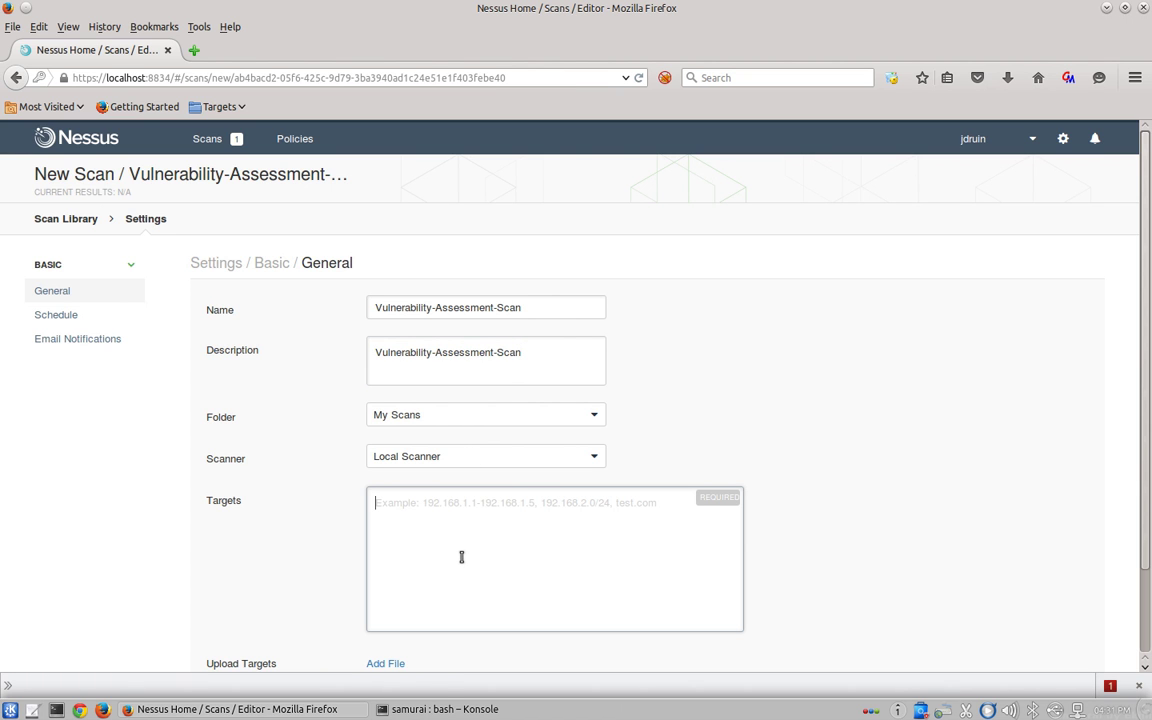
text(172.16.0)
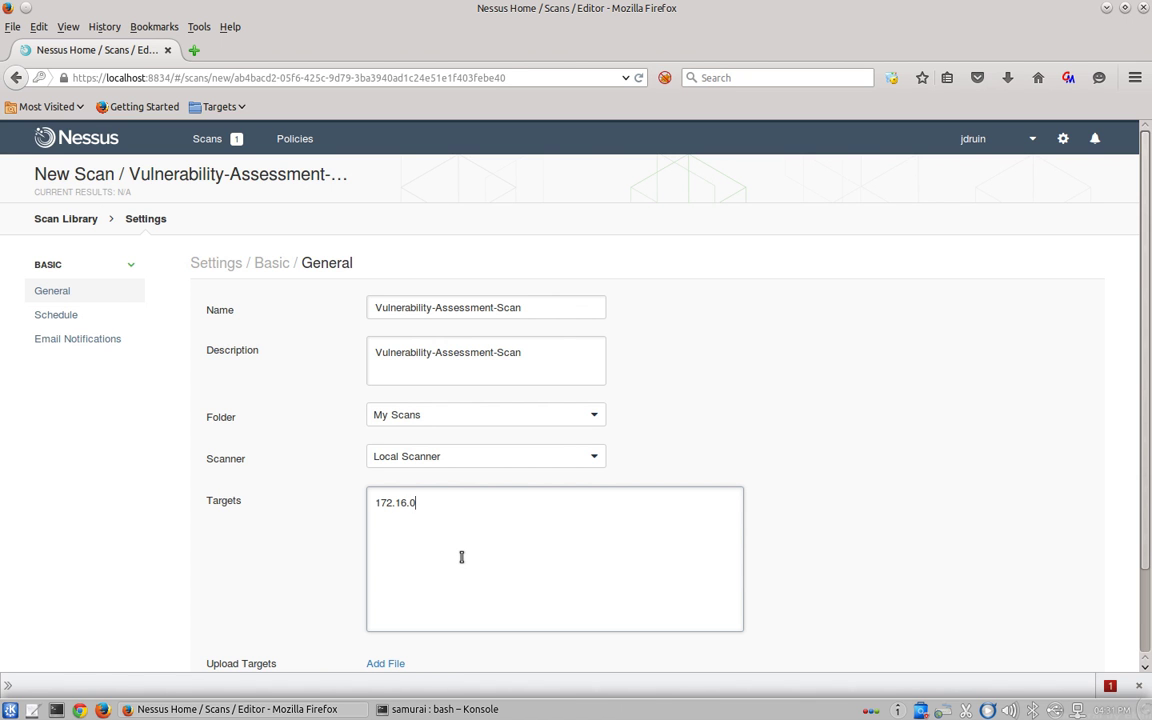
text(.162)
scroll(321, 517, down, 2)
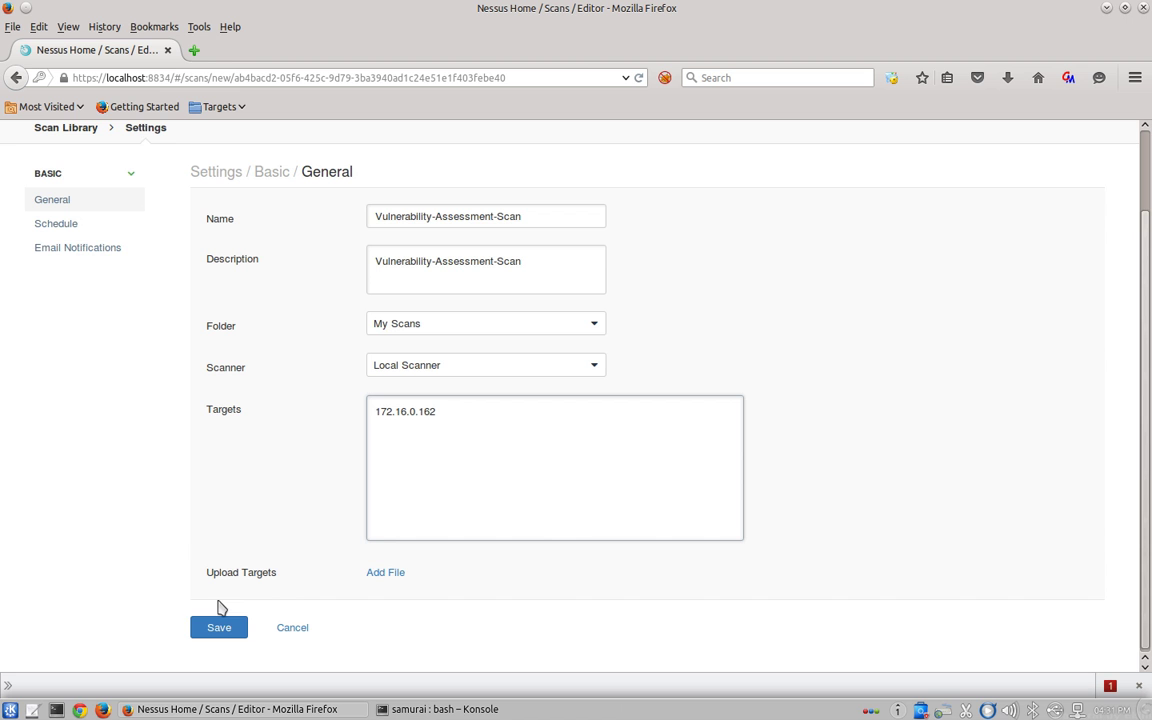
Step: Disable launching Vulnerability-Assessment-Scan immediately in its schedule settings and save it
scroll(131, 458, up, 1)
scroll(129, 420, up, 2)
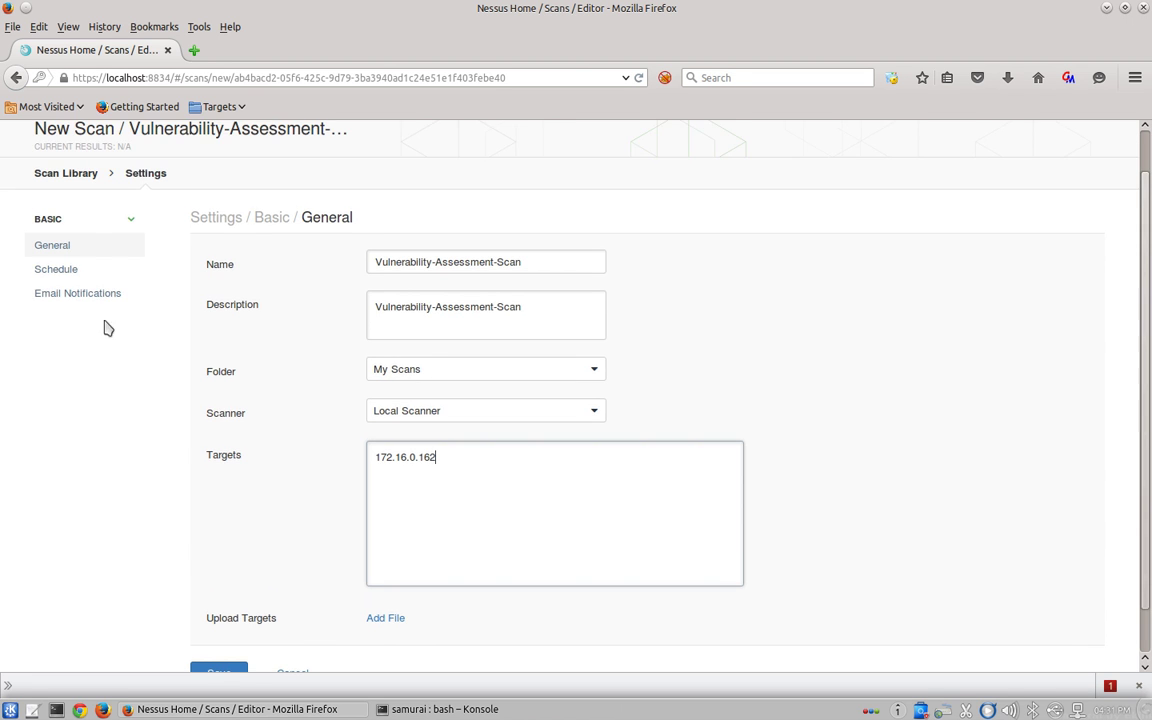
click(74, 271)
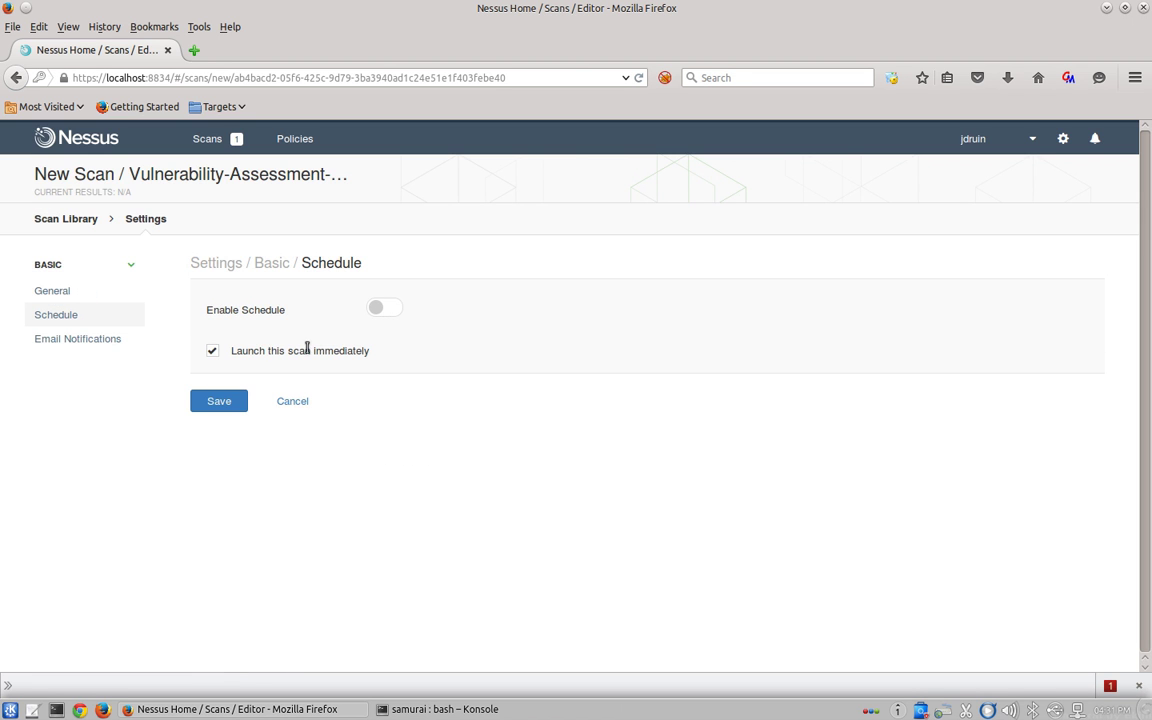
click(213, 351)
click(220, 405)
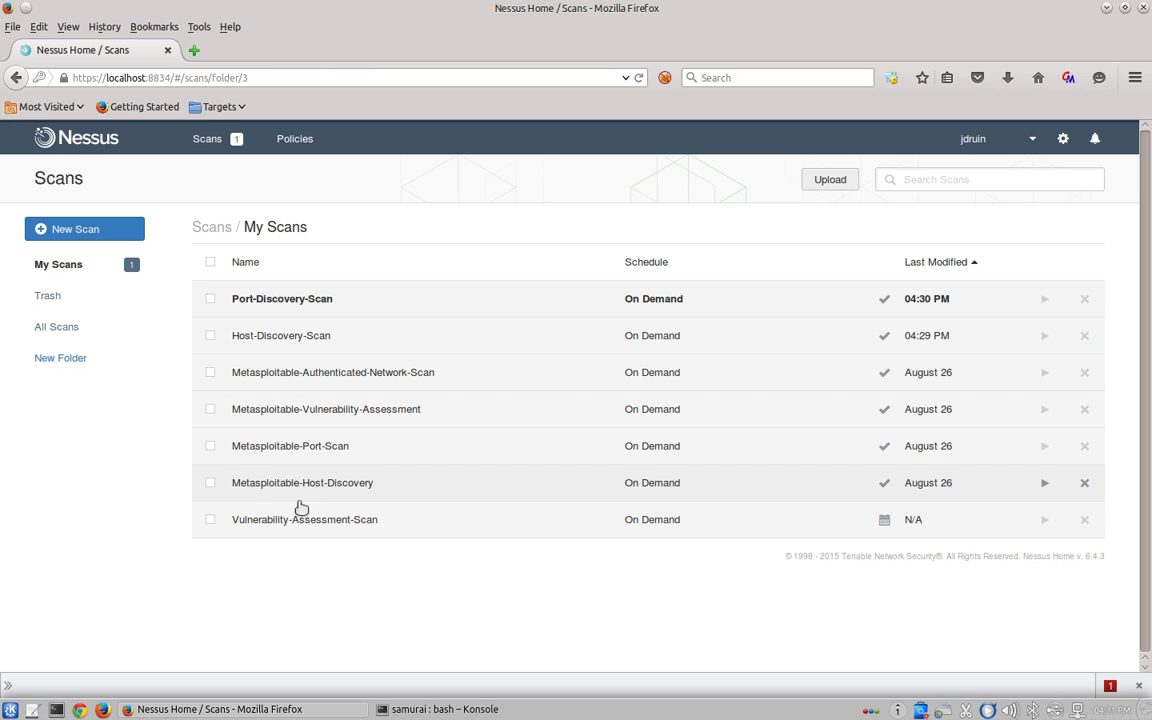
Step: Review the host results and scan details of Port-Discovery-Scan, and return to the scan list
click(310, 302)
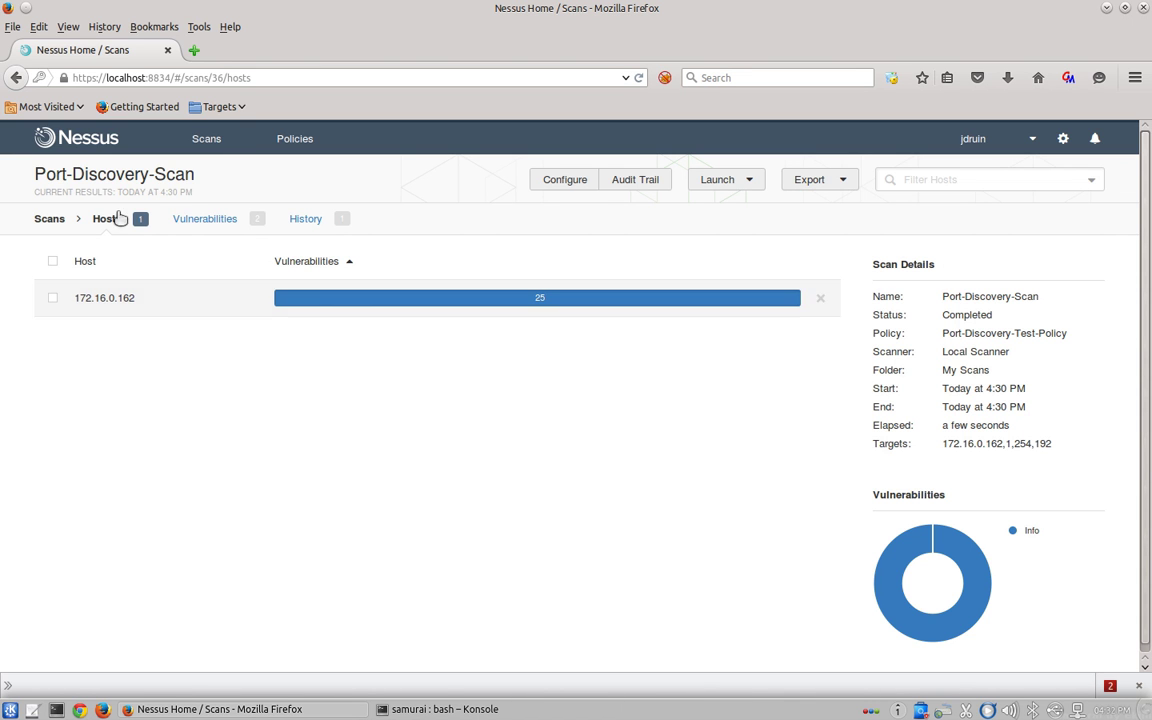
click(48, 218)
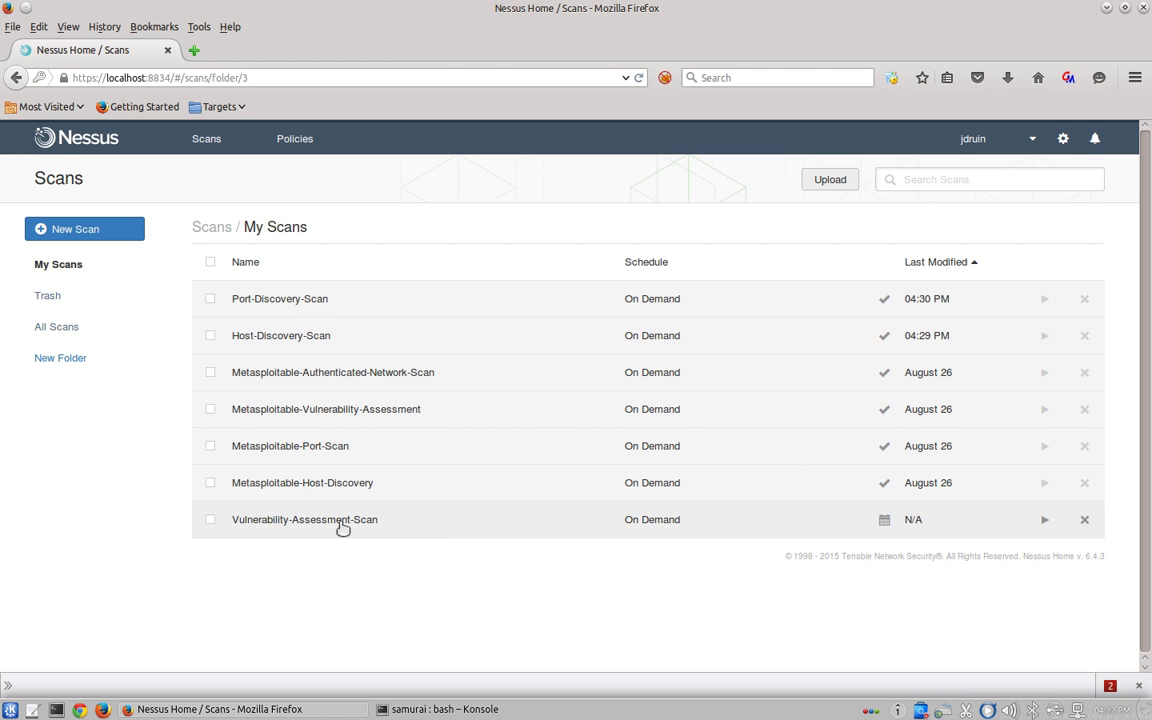
Step: Launch Vulnerability-Assessment-Scan, check its progress on the hosts page and return to the scan list
click(1044, 520)
click(335, 299)
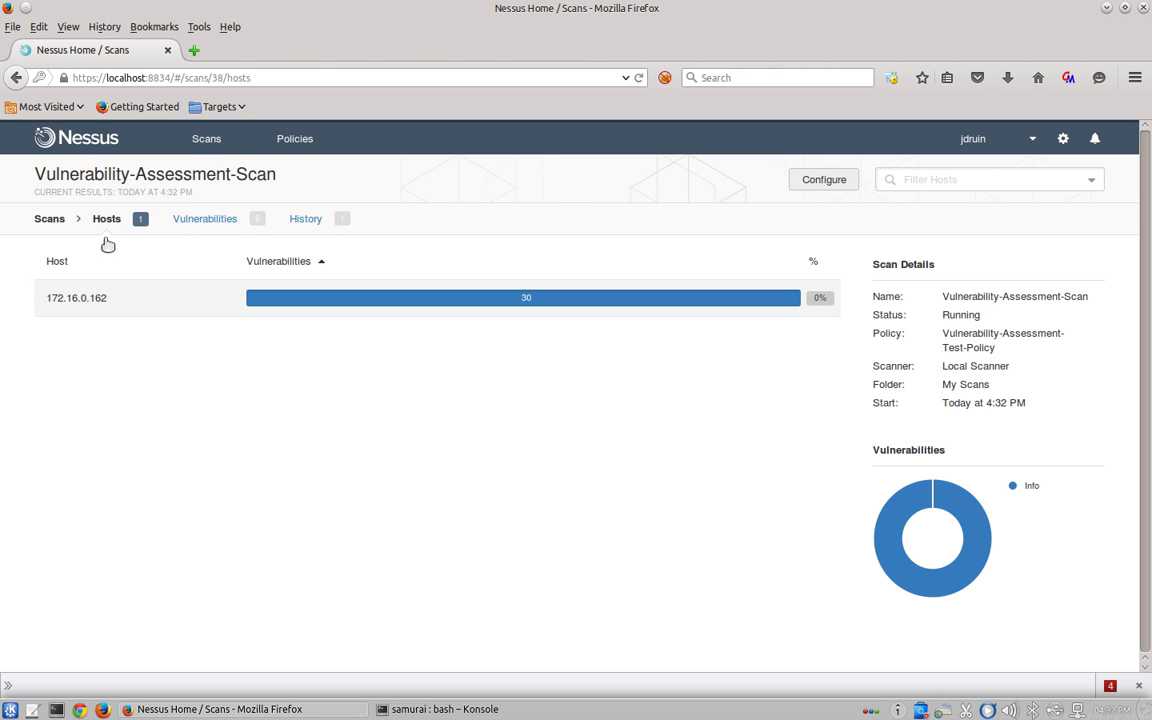
click(206, 142)
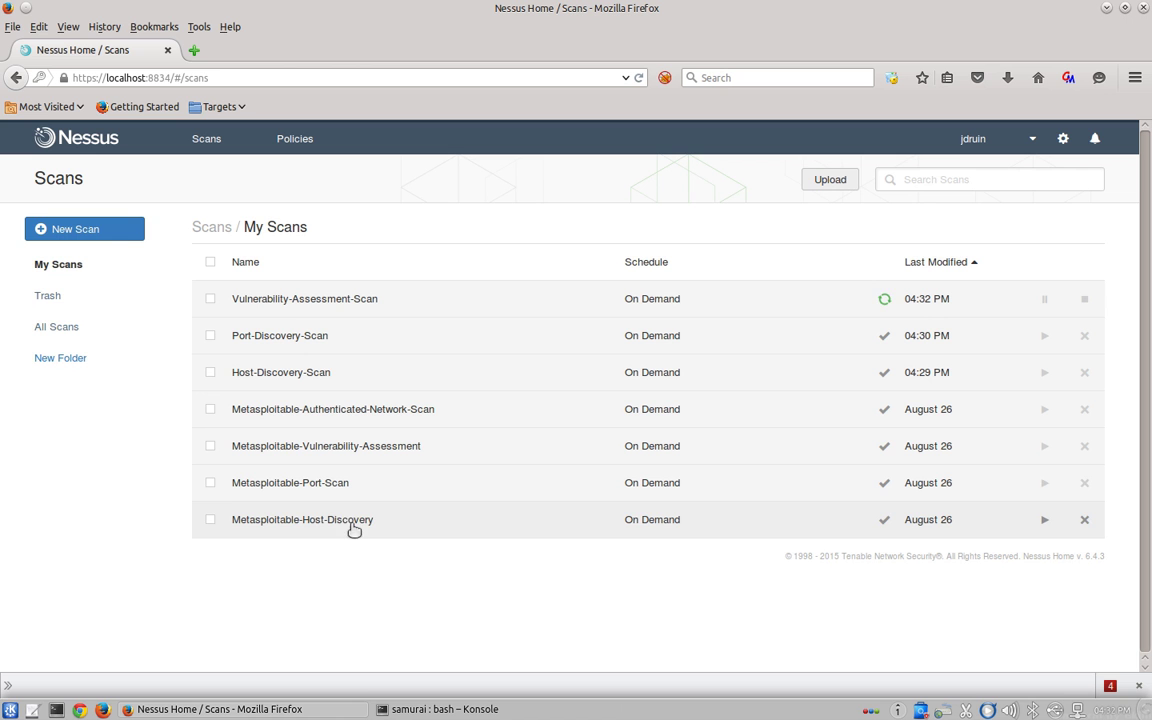
Step: Examine the Nessus SYN scanner output for host 172.16.0.162 in the Metasploitable-Port-Scan results
click(297, 488)
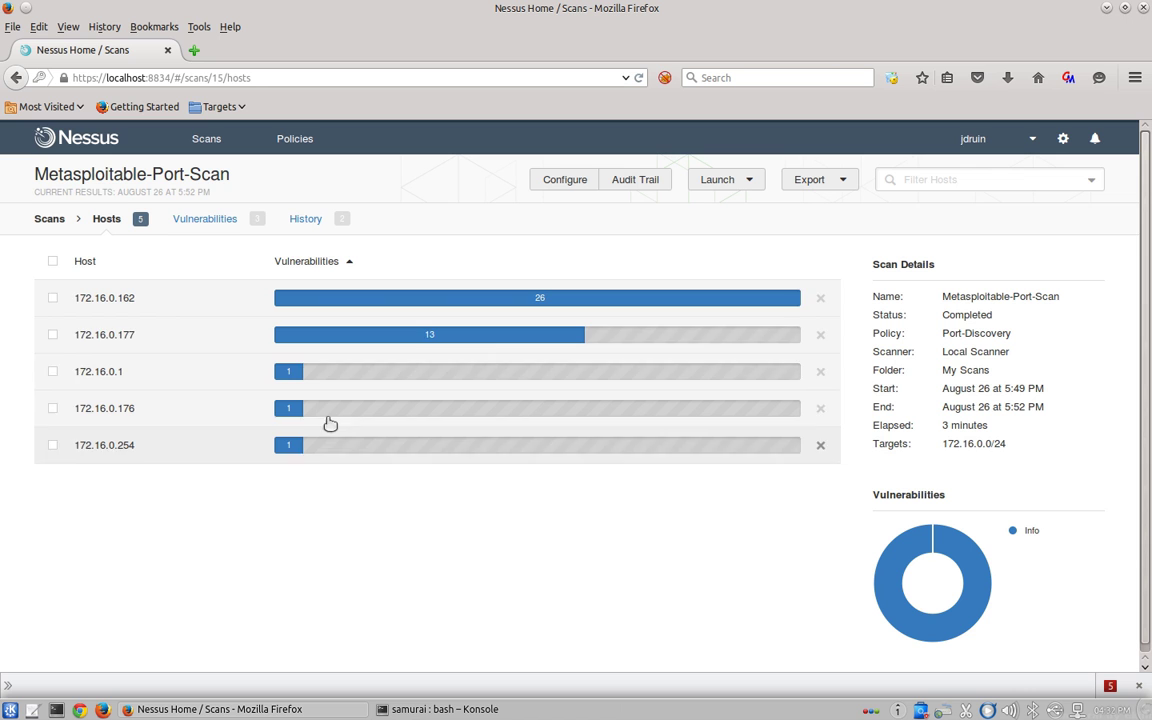
mouse_move(503, 304)
mouse_move(380, 306)
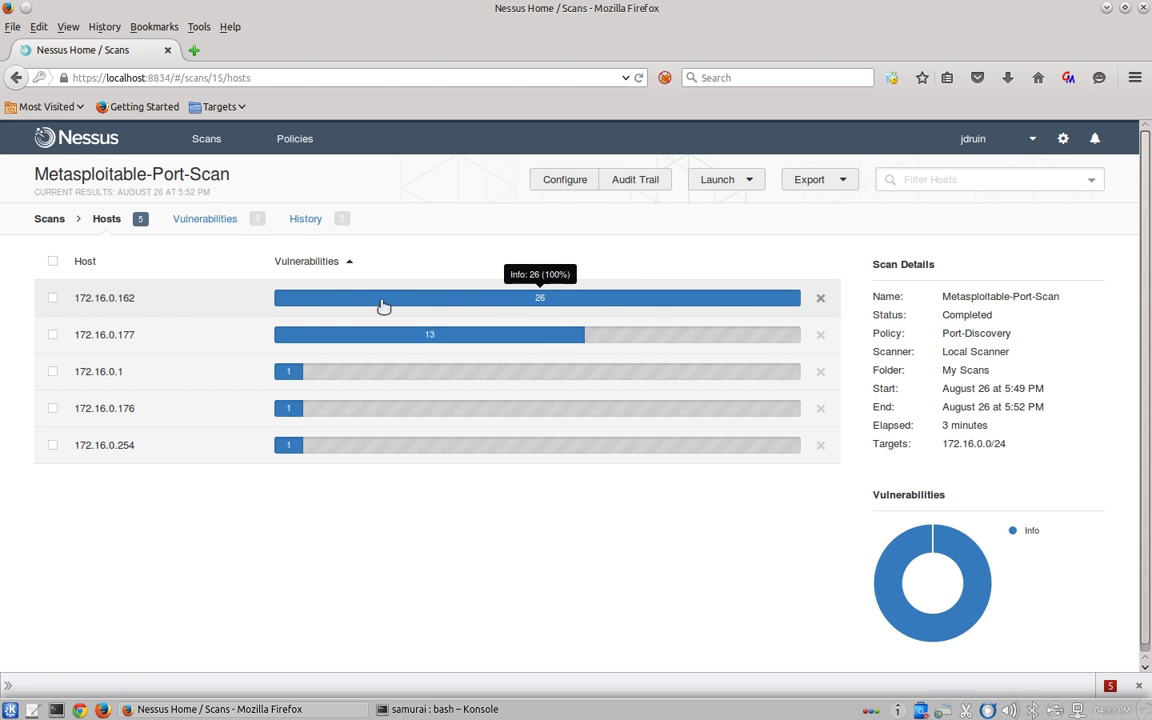
click(534, 302)
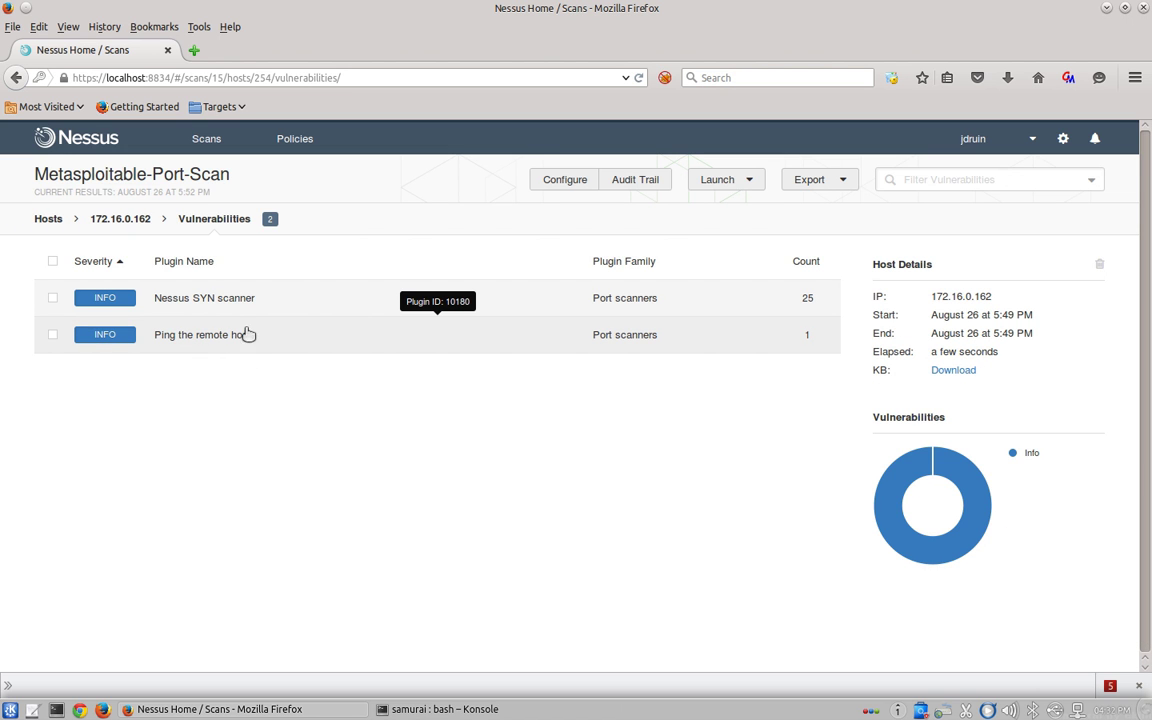
click(183, 306)
scroll(254, 419, down, 2)
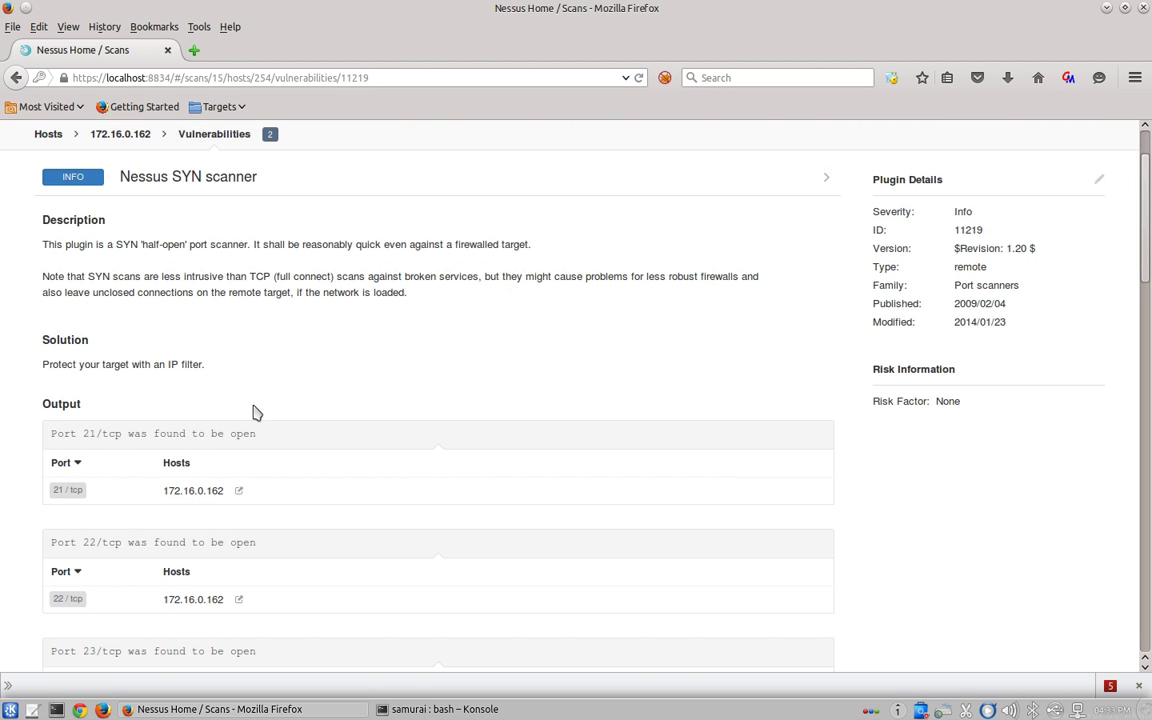
Step: Review the open ports reported by the SYN scanner for host 172.16.0.162 and return to the scan list
scroll(231, 413, down, 3)
scroll(135, 368, down, 4)
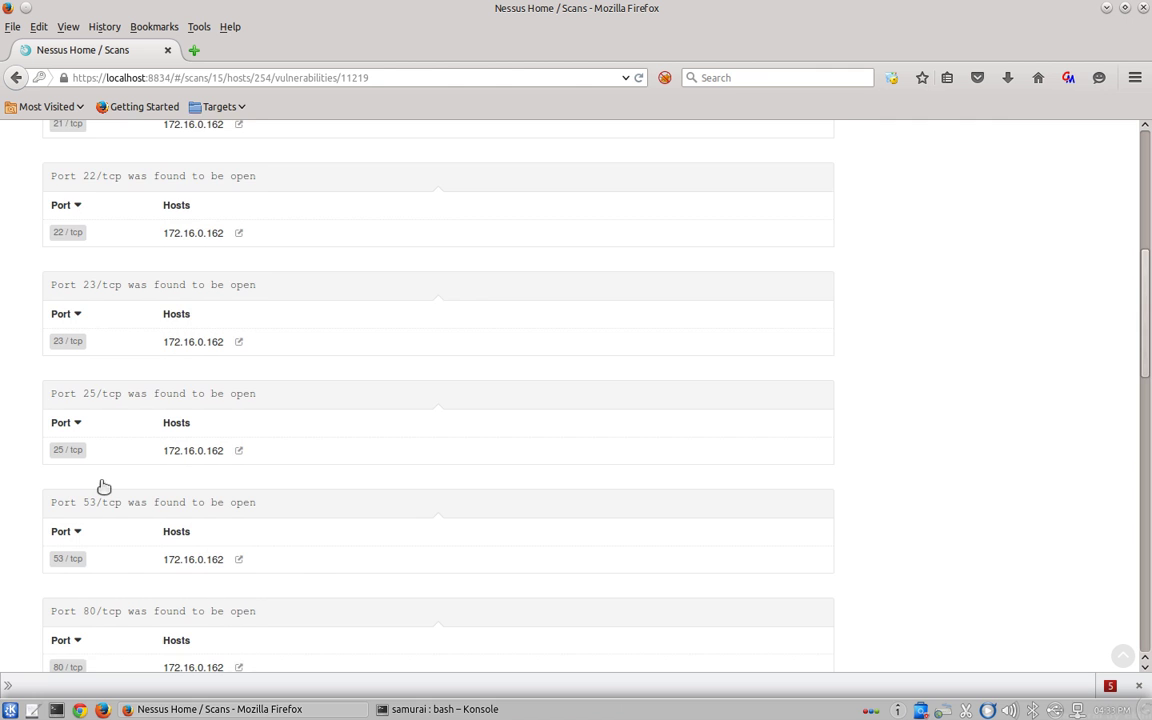
scroll(106, 482, down, 4)
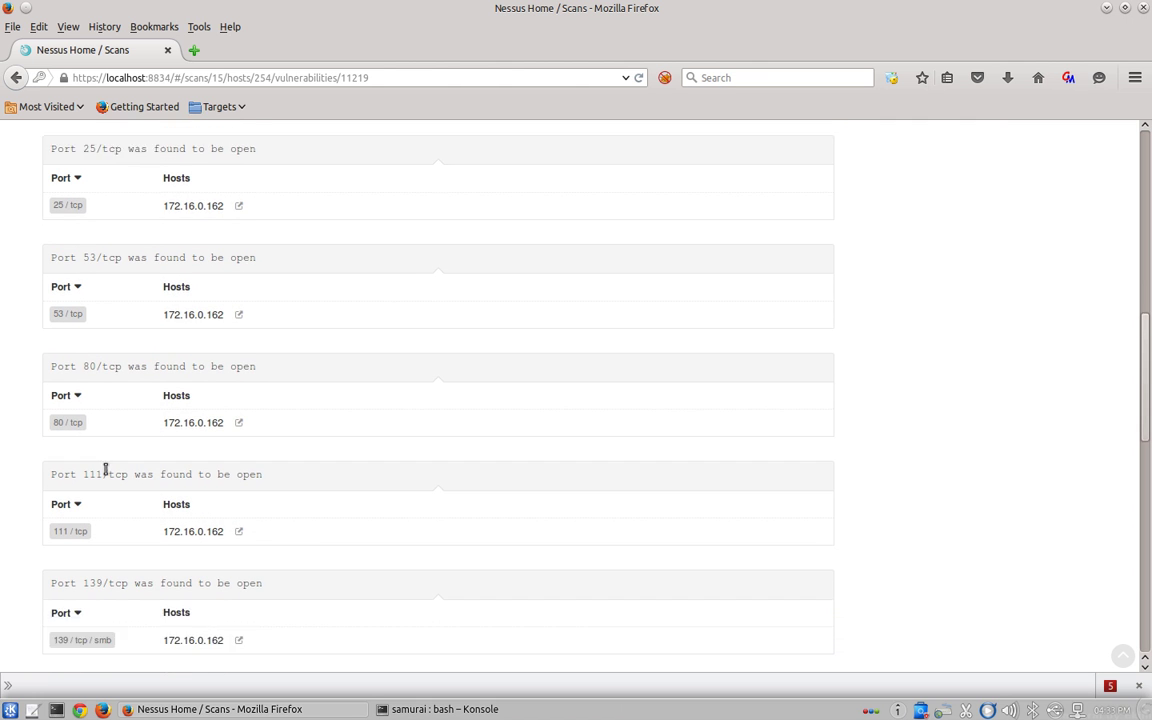
scroll(110, 477, down, 1)
scroll(160, 590, down, 1)
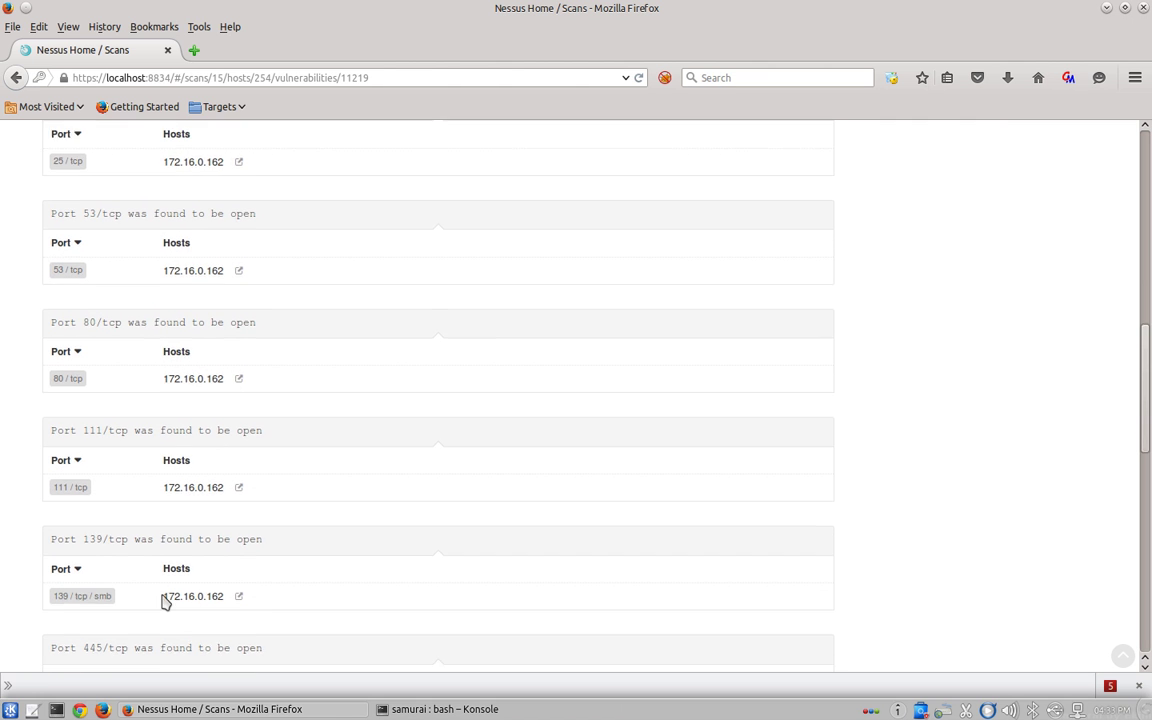
scroll(165, 600, down, 4)
scroll(167, 604, down, 2)
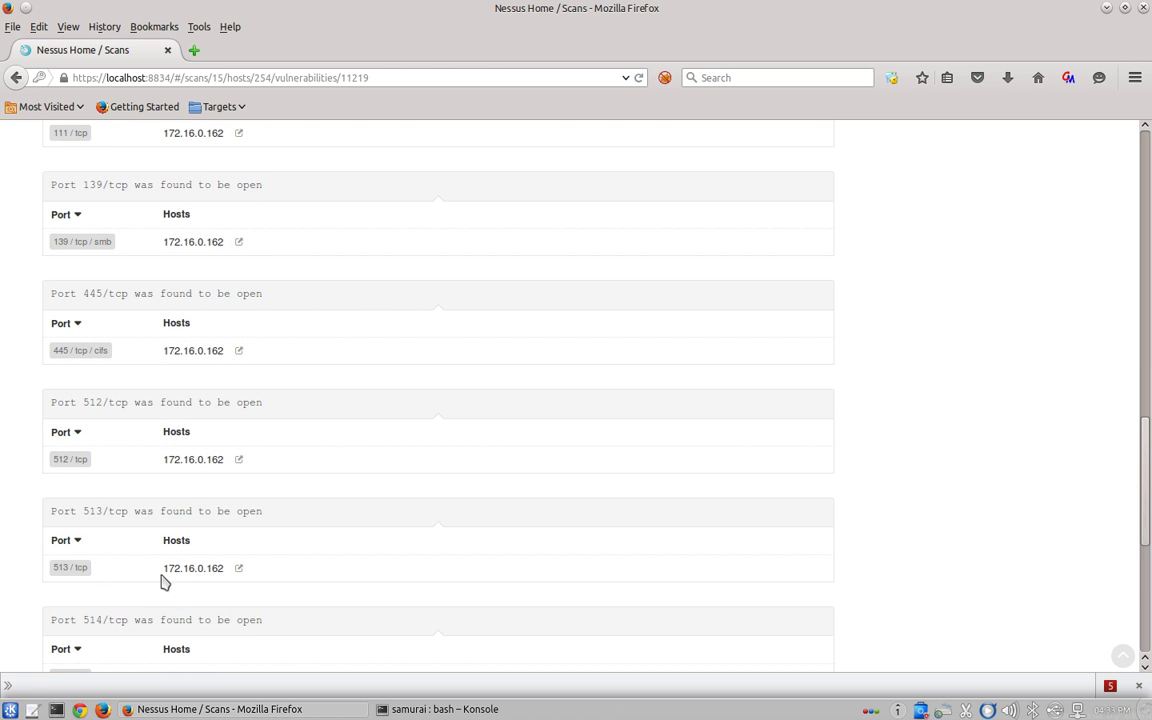
scroll(504, 568, up, 18)
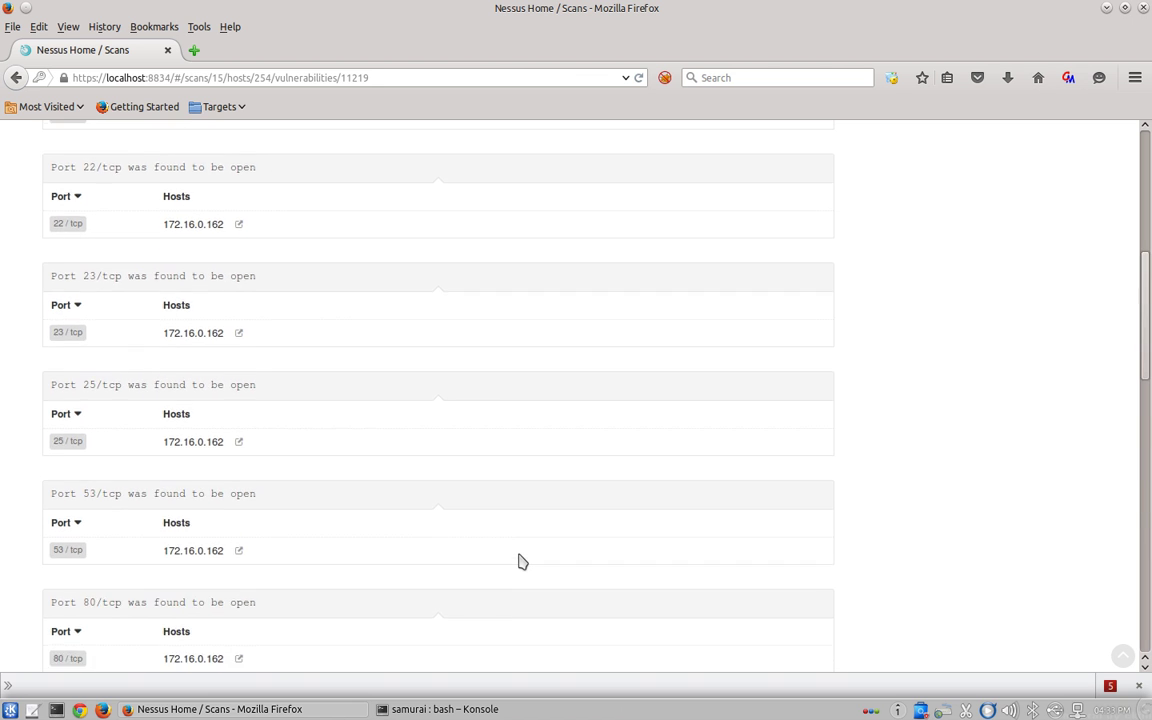
scroll(518, 562, up, 2)
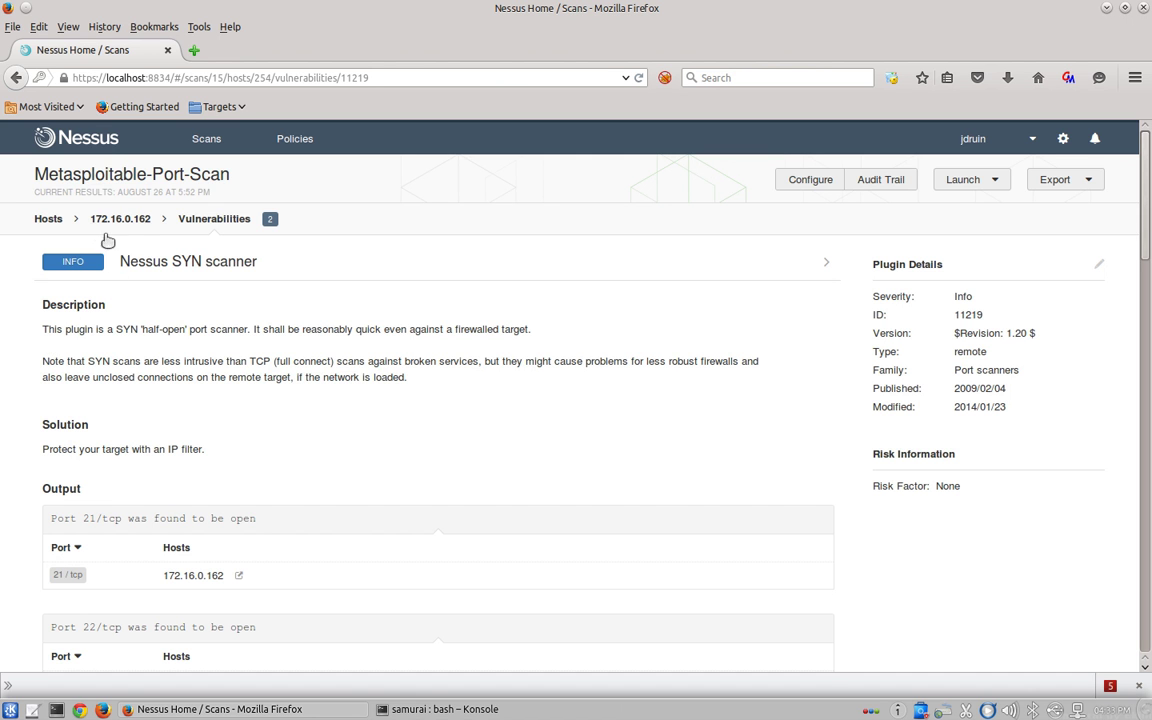
click(199, 136)
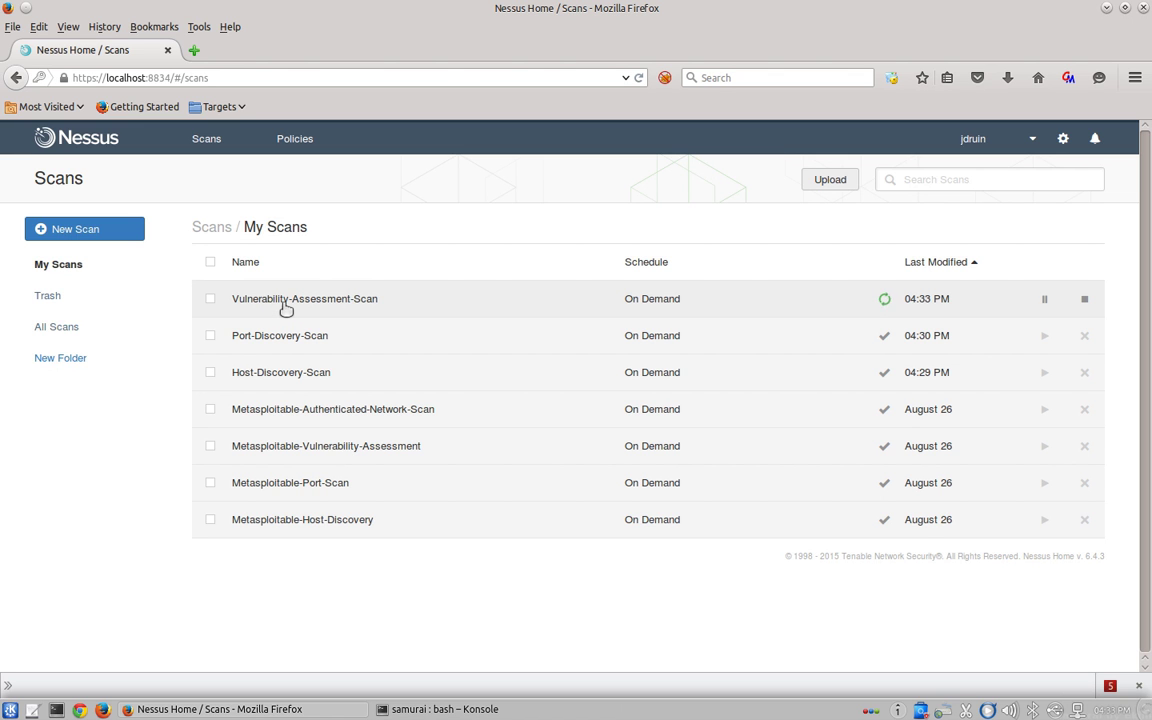
Step: Create a scan from the user policy Authenticated-Vulnerability-Assessment-Test-Policy and name it Authenticated-Vulnerability-Assessment-Scan
click(71, 232)
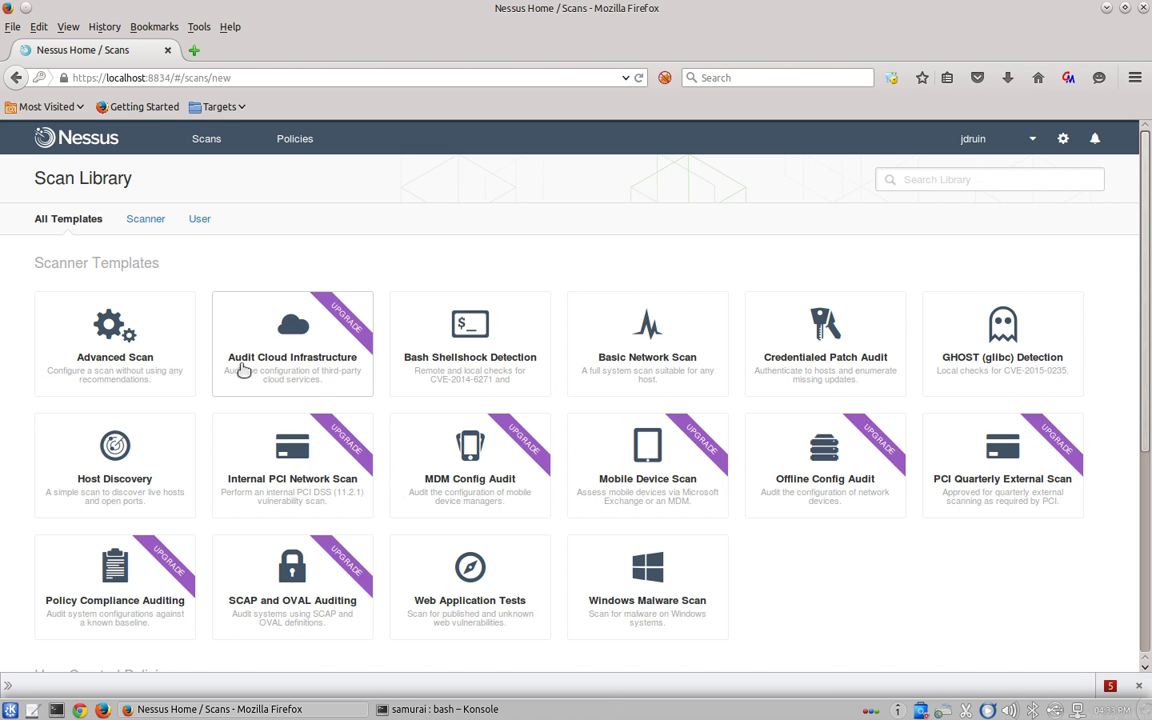
click(199, 216)
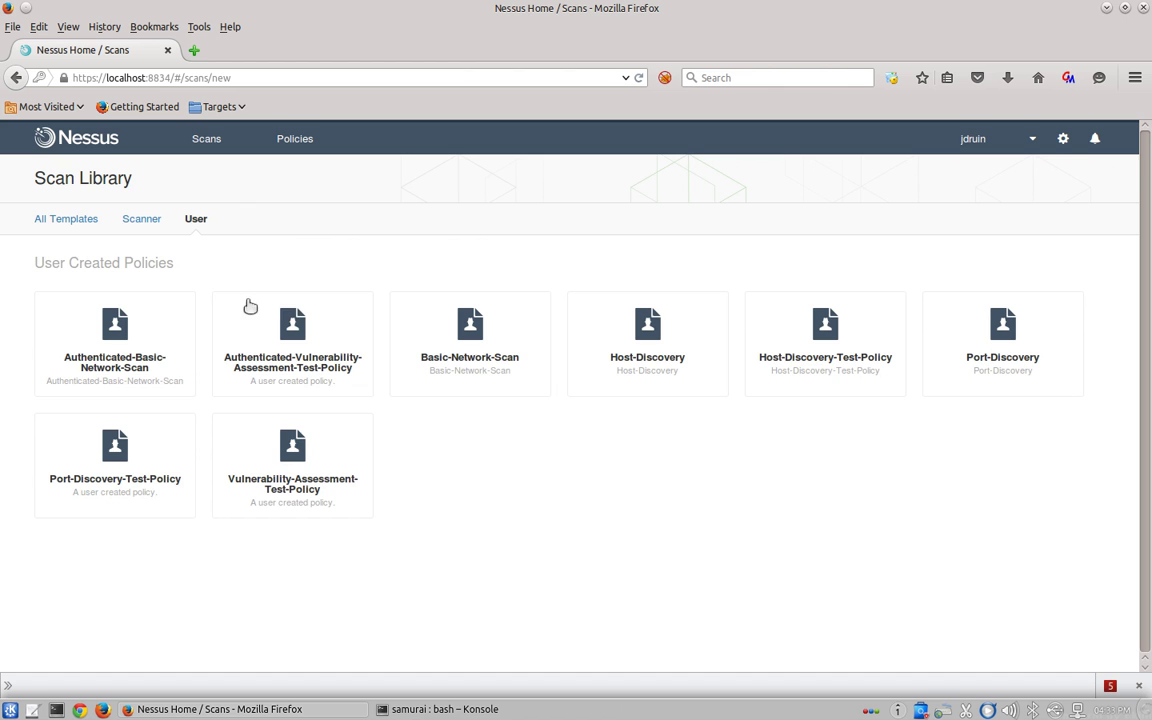
click(295, 333)
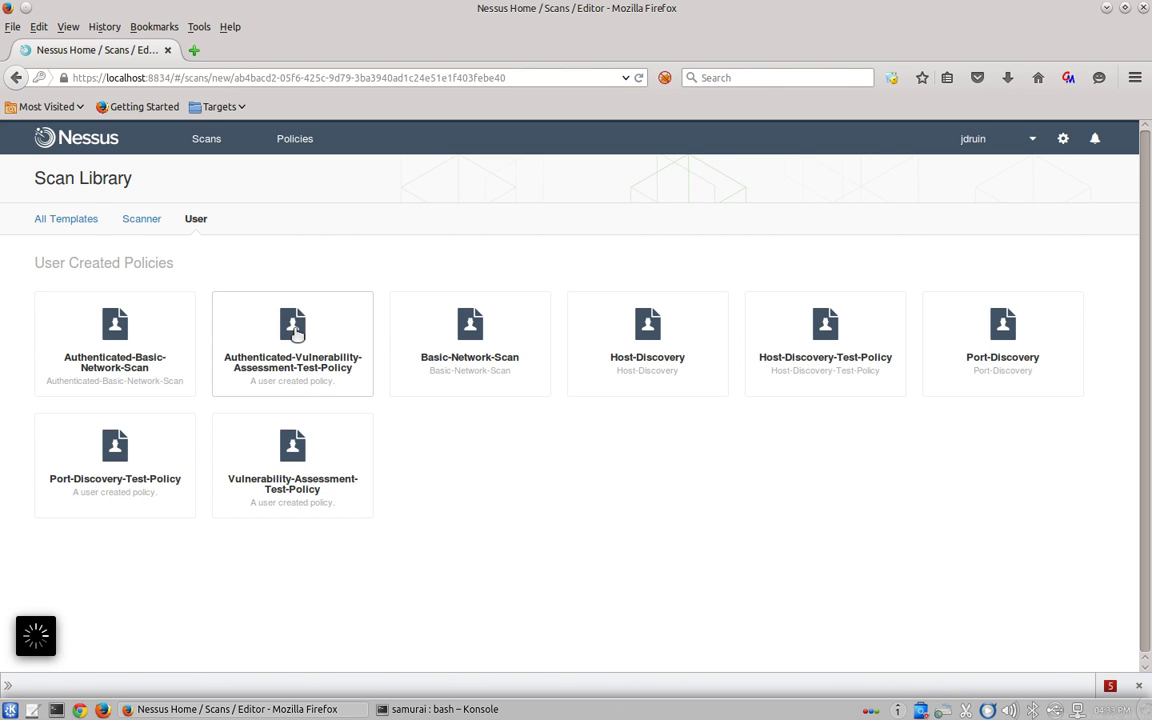
text(A)
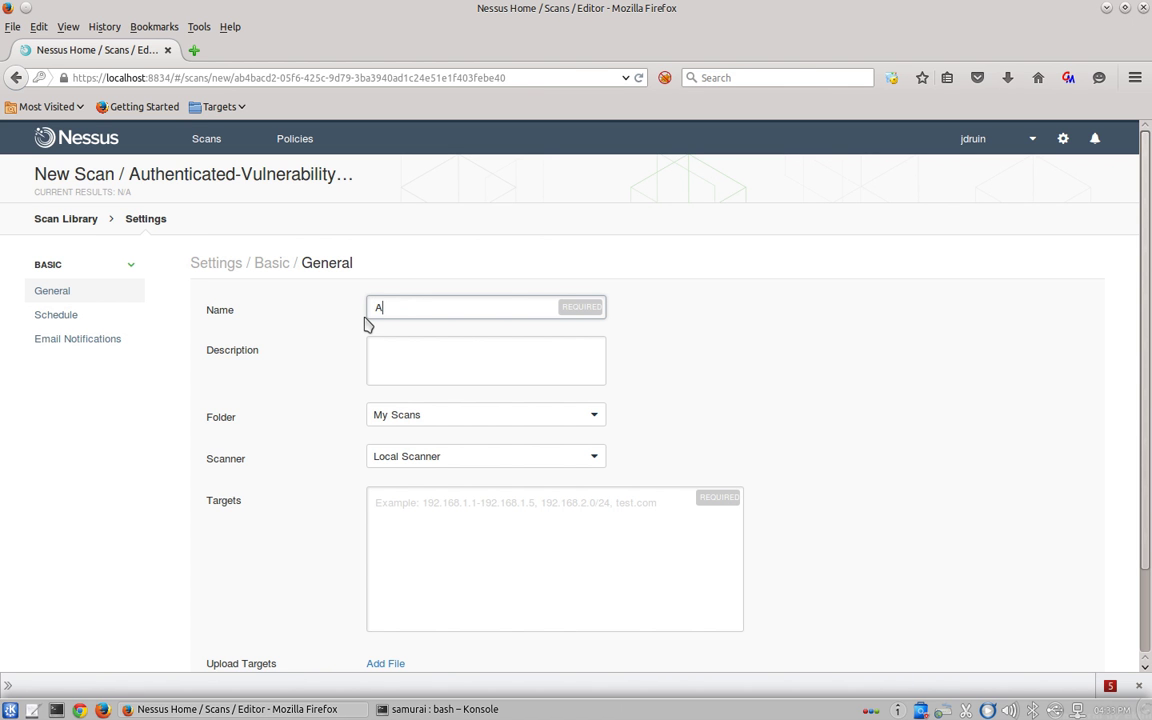
text(uthenticated)
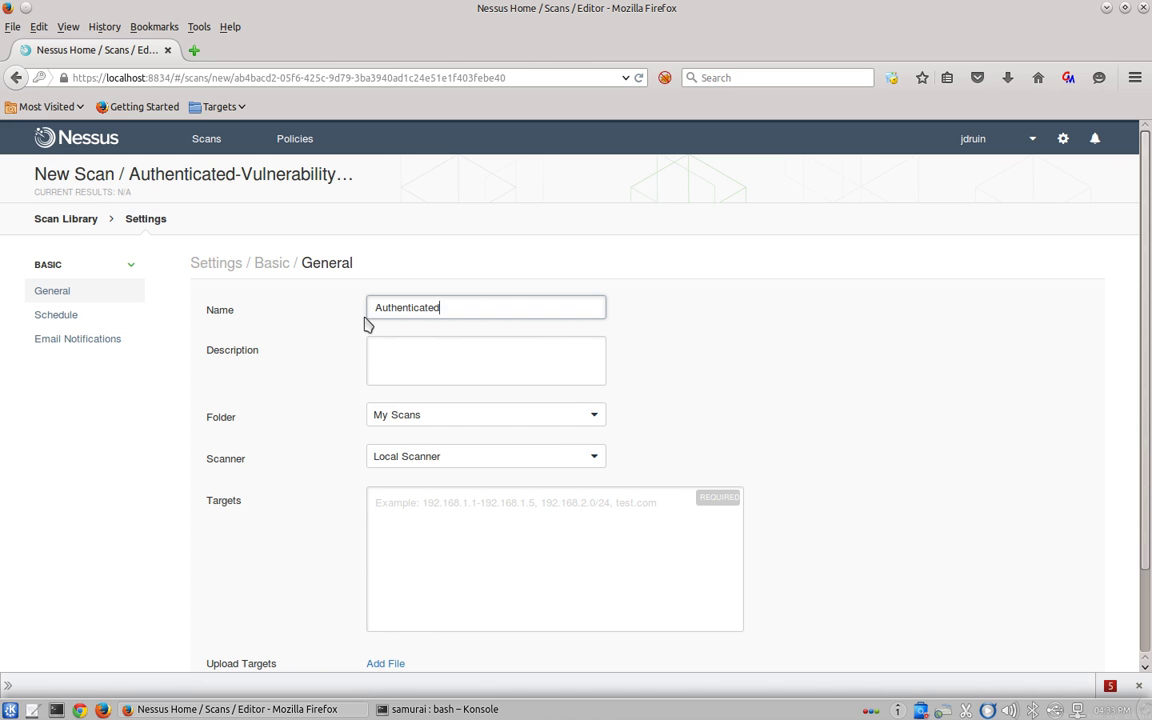
text(-Vulnerability-Assessment)
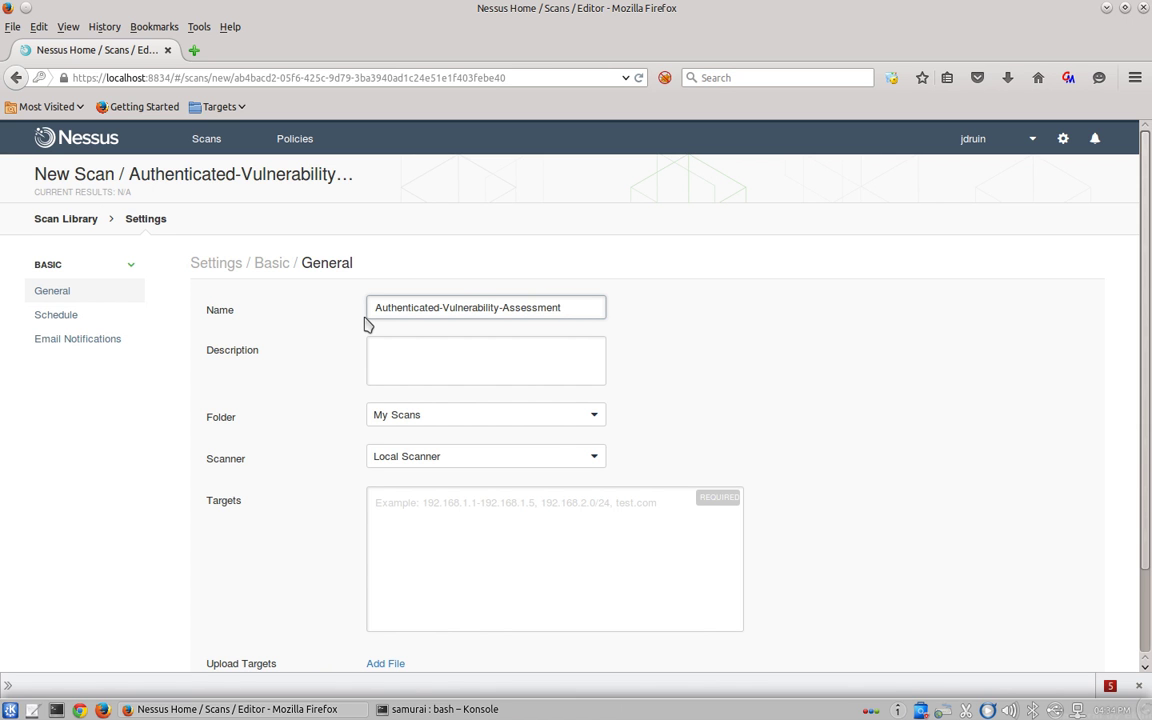
text(-Scan)
Step: Copy the scan name into the description and set the scan target to 172.16.0.162
triple_click(380, 308)
key(ctrl+c)
click(435, 352)
key(ctrl+v)
click(444, 523)
text(172)
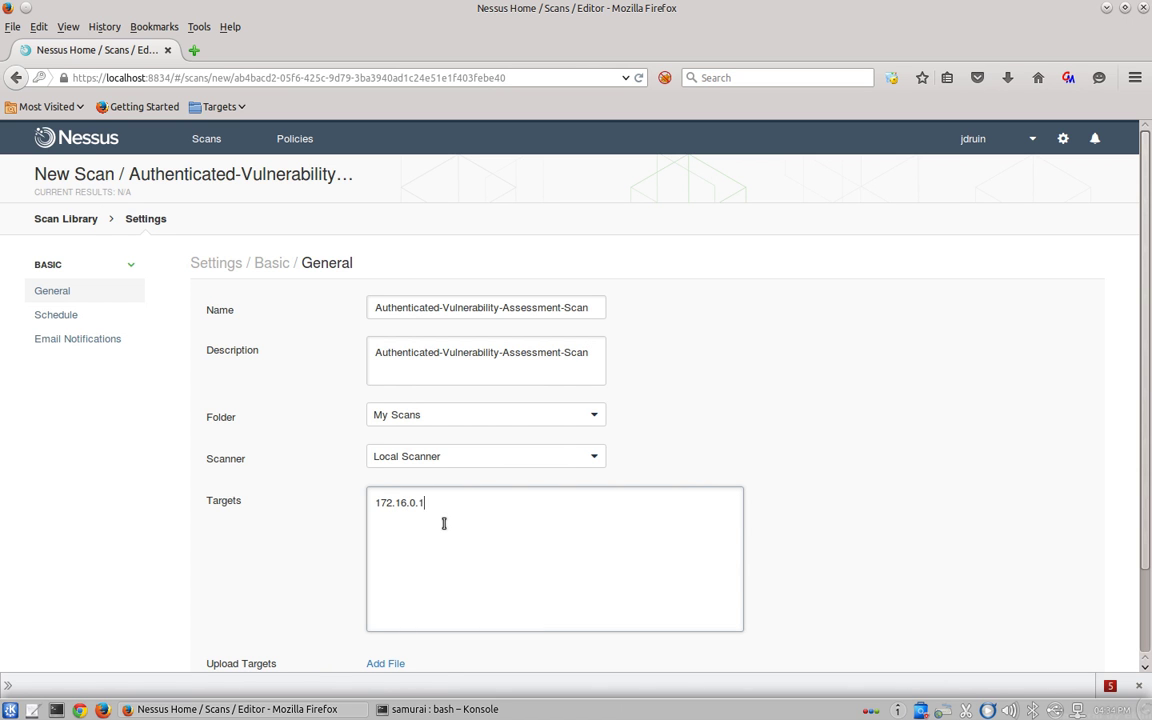
Step: Disable launching Authenticated-Vulnerability-Assessment-Scan immediately in its schedule settings and save it
scroll(420, 524, down, 2)
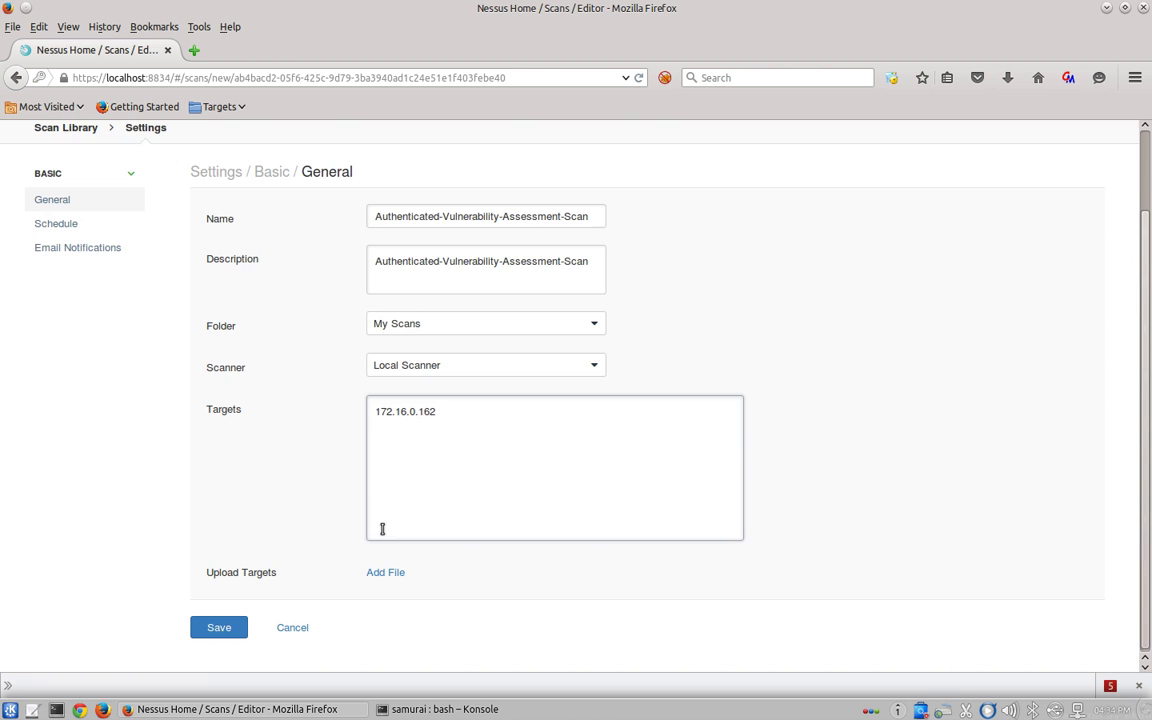
click(55, 221)
click(212, 351)
click(217, 401)
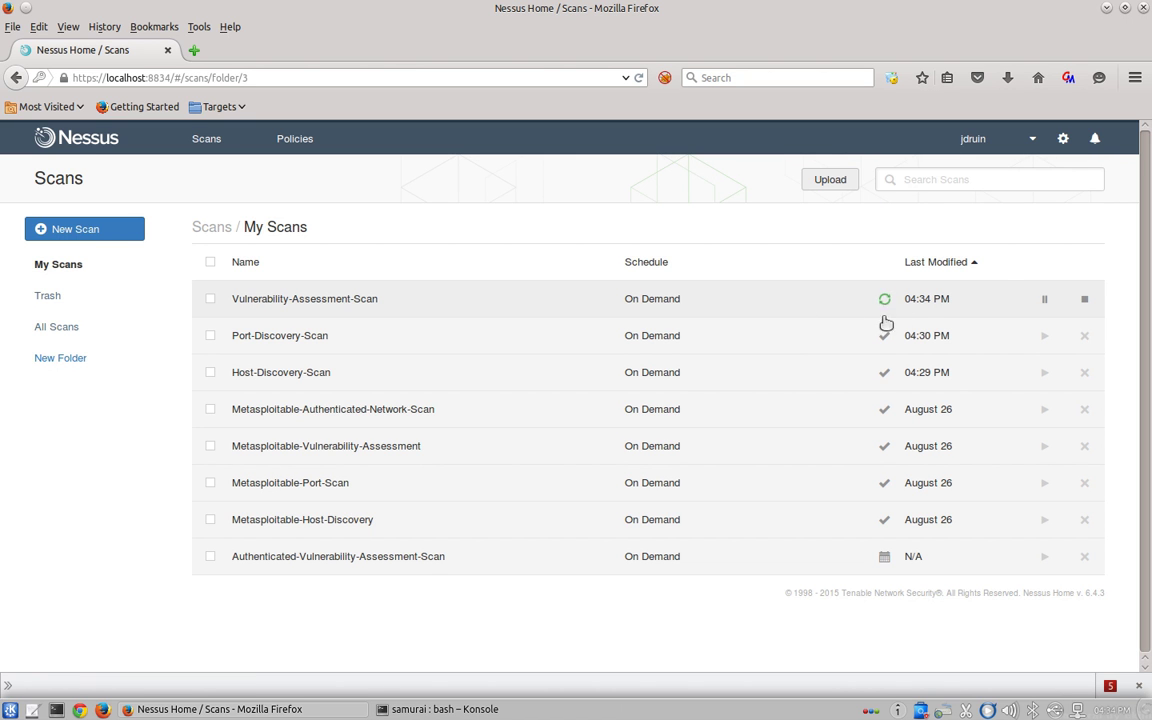
Step: Review the vulnerabilities by severity for host 172.16.0.162 in the Vulnerability-Assessment-Scan results
click(251, 302)
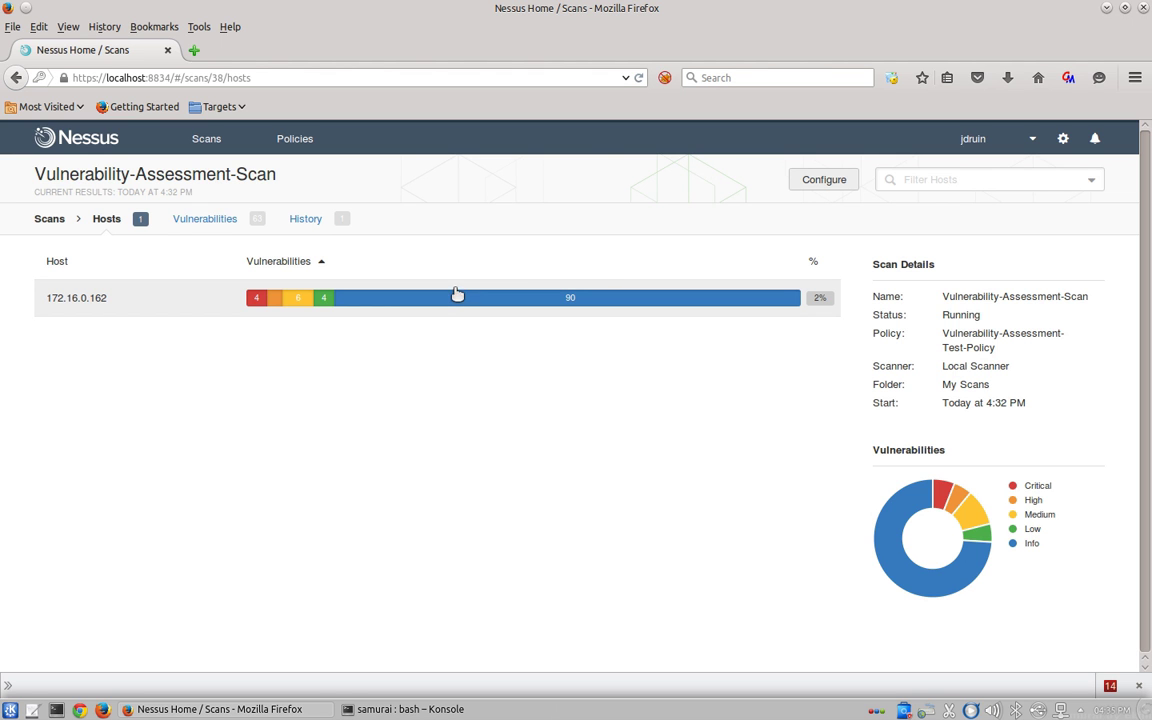
click(455, 295)
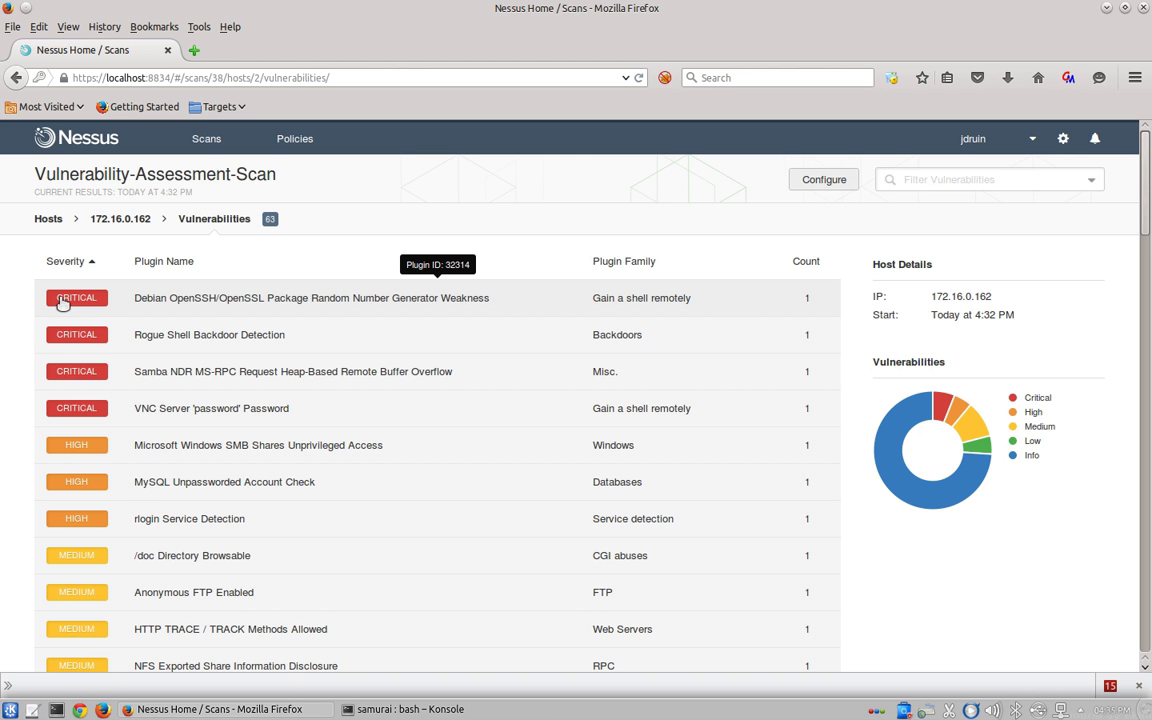
scroll(342, 409, down, 2)
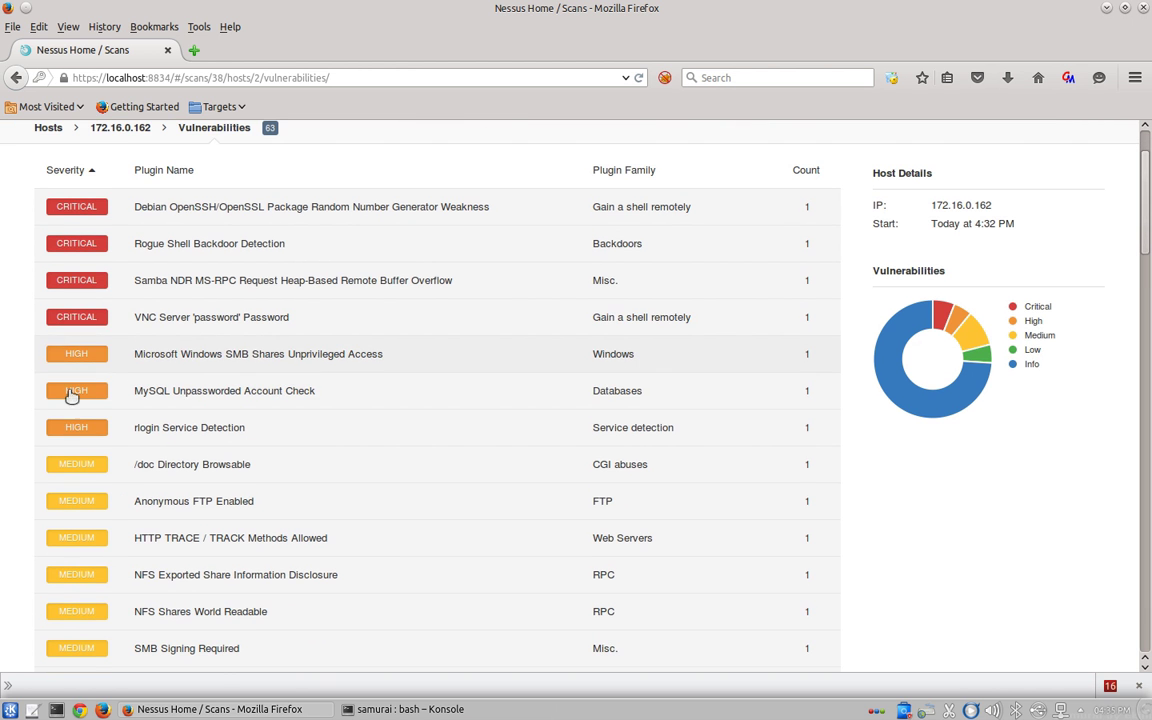
scroll(283, 505, down, 5)
scroll(283, 492, down, 2)
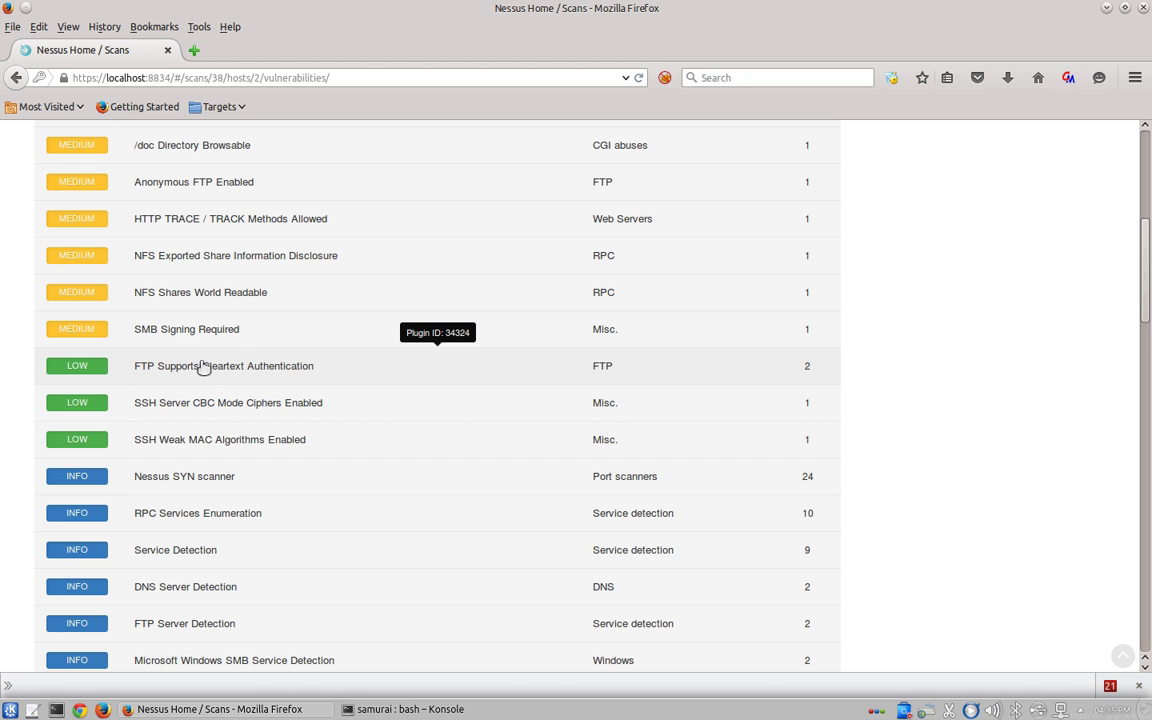
scroll(303, 363, up, 3)
scroll(303, 366, up, 3)
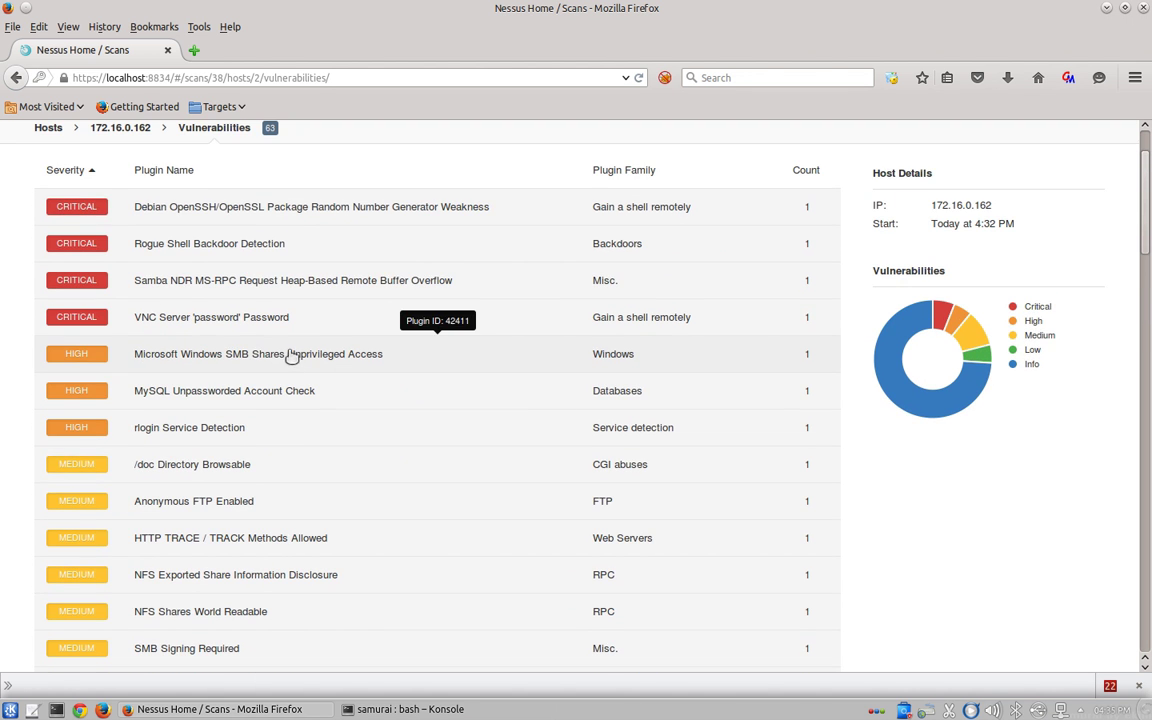
scroll(293, 360, up, 2)
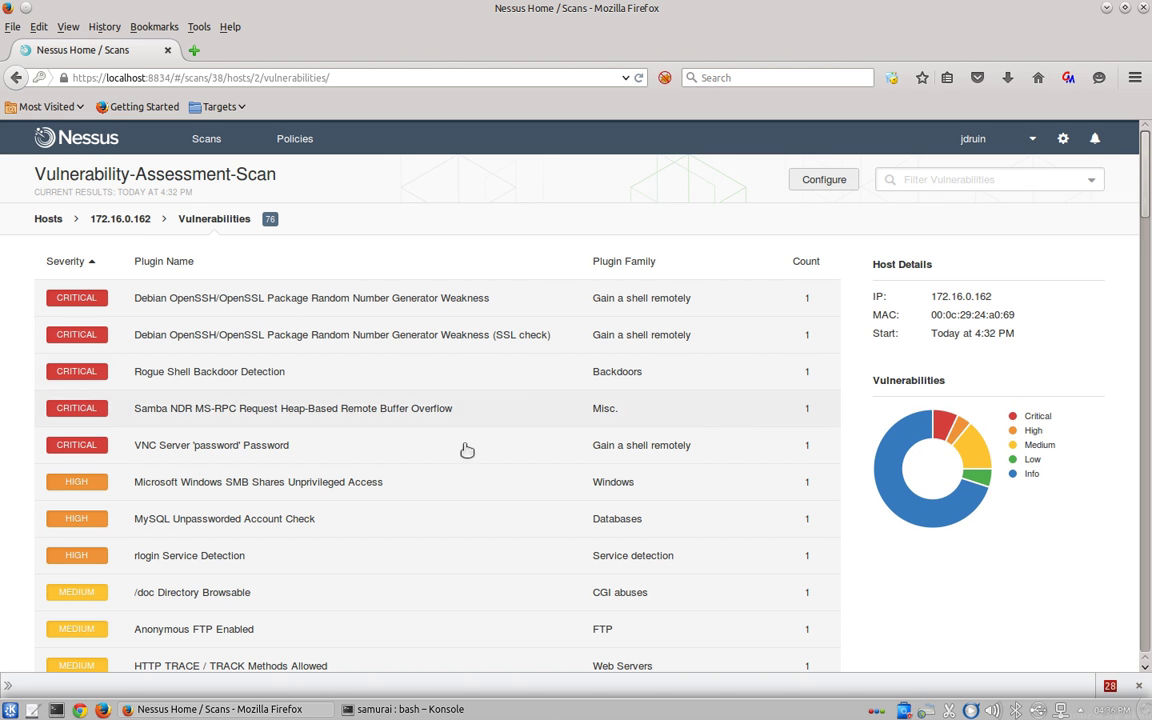
Step: Read the critical VNC server password finding, return to the vulnerability list and look through its most severe entries
click(170, 452)
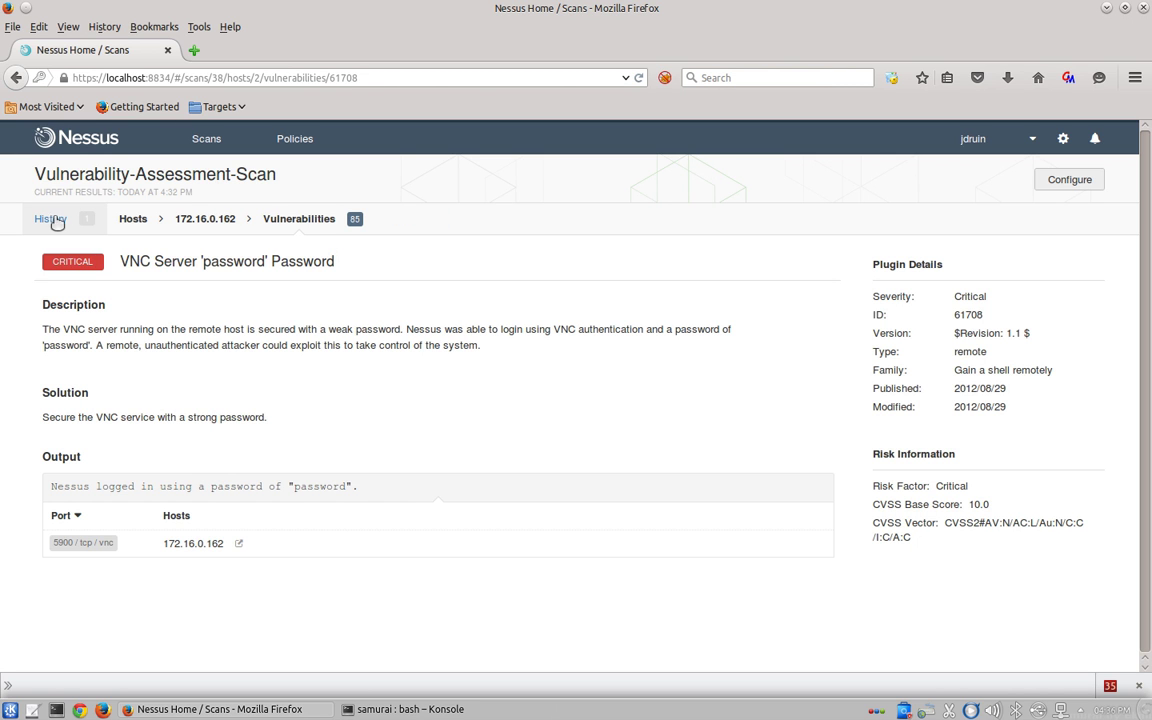
click(16, 77)
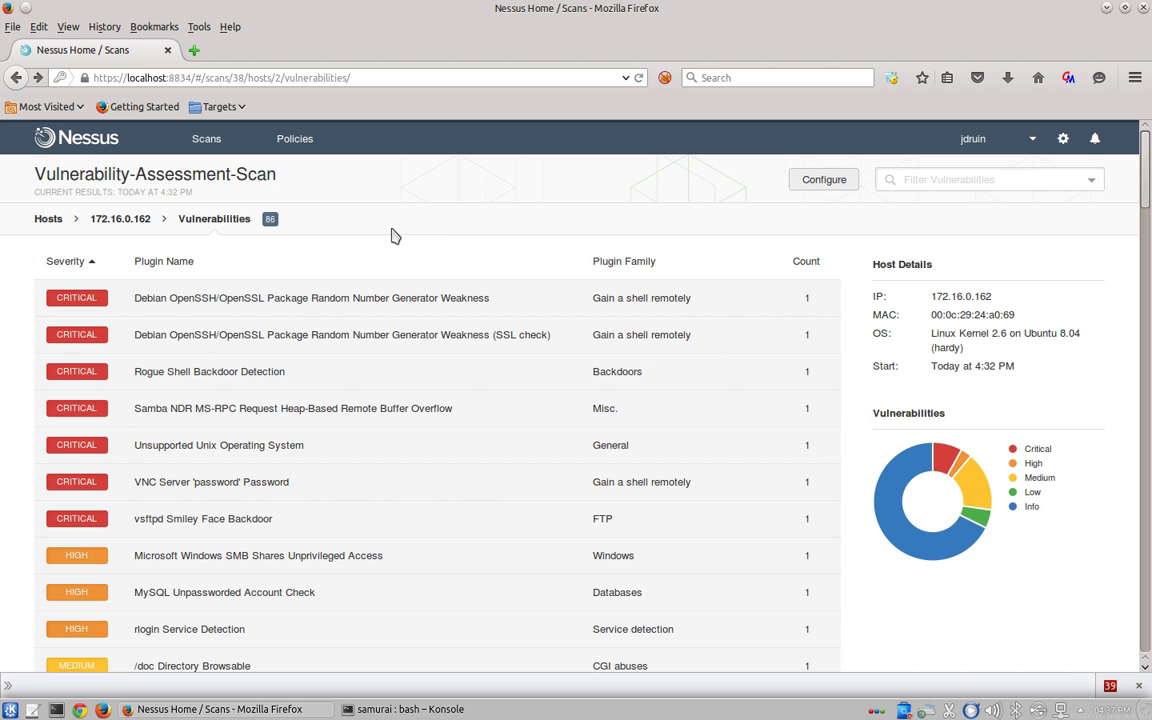
scroll(393, 267, down, 3)
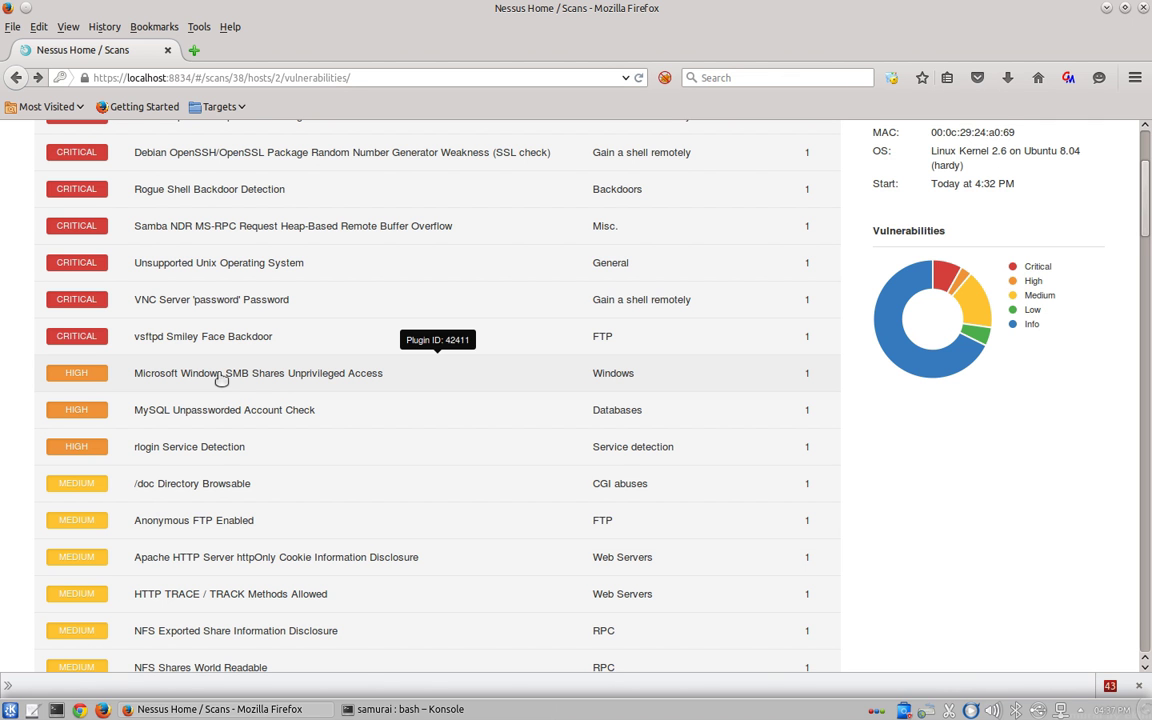
scroll(221, 377, up, 3)
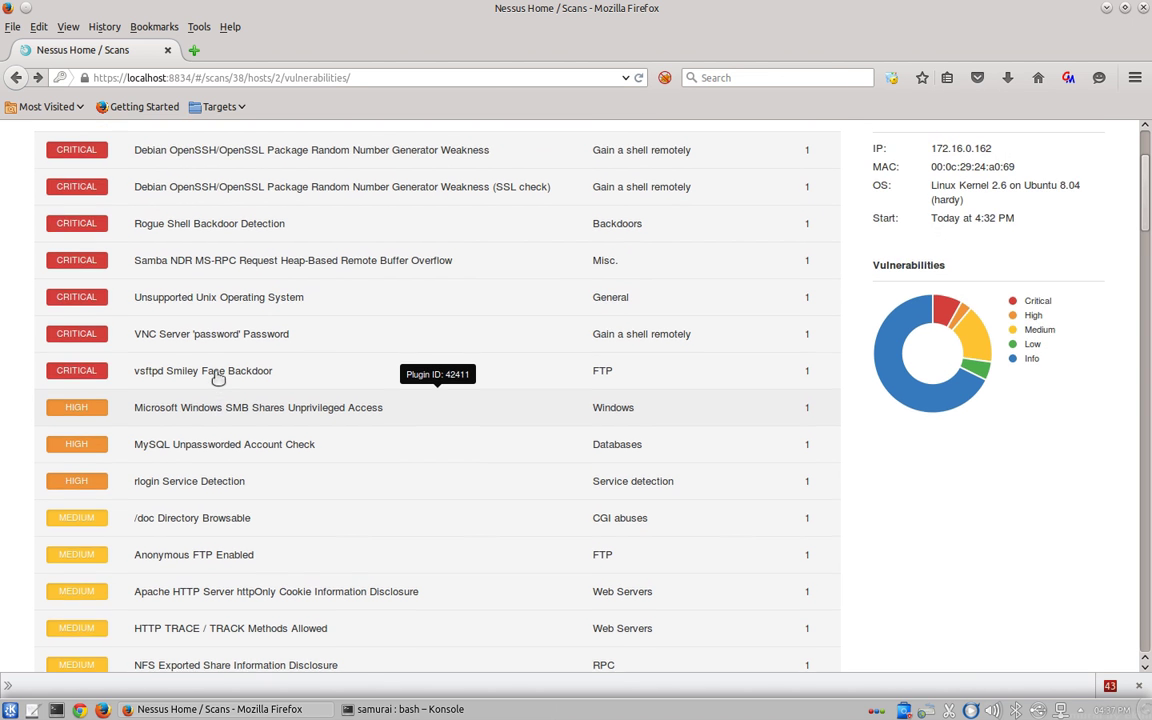
scroll(221, 377, up, 1)
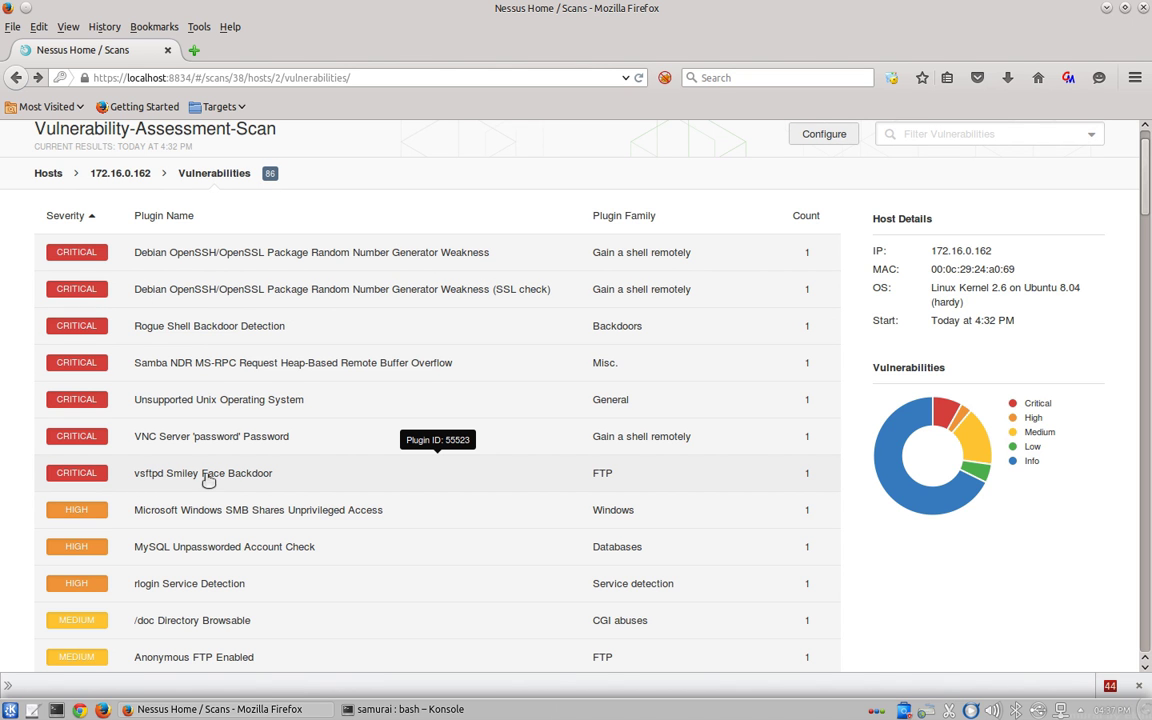
Step: Examine the vsftpd Smiley Face Backdoor finding, including its exploit availability and Metasploit reference, and return to the scan list
click(268, 477)
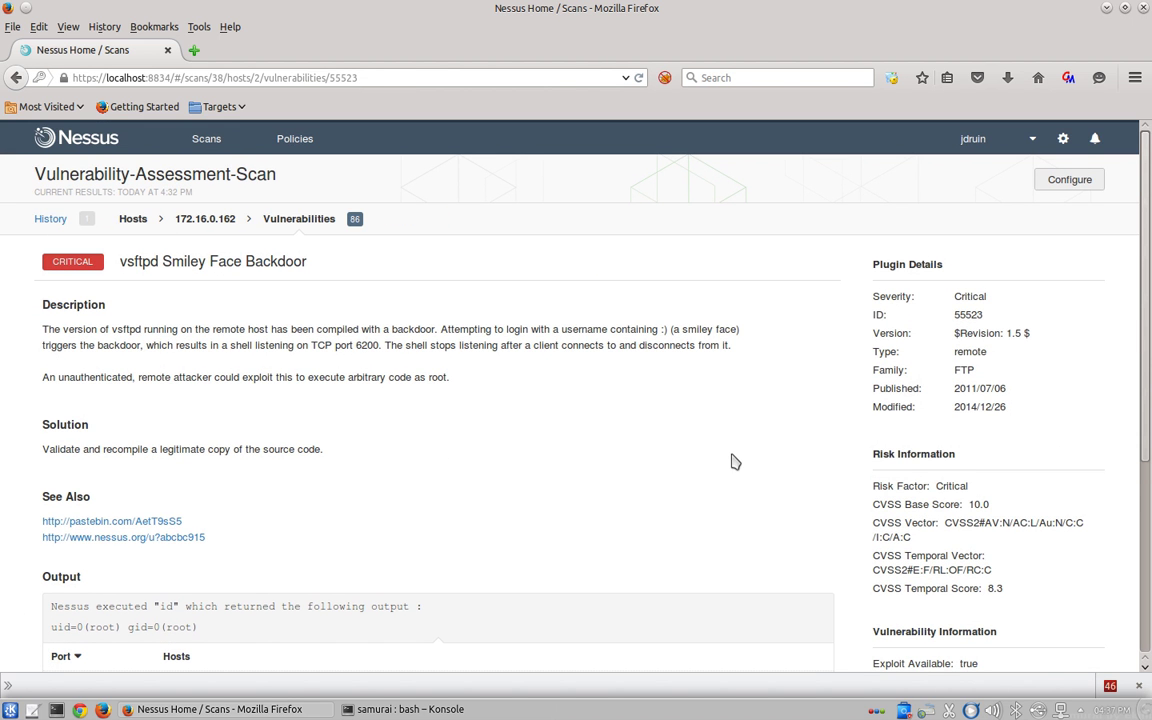
scroll(733, 463, down, 3)
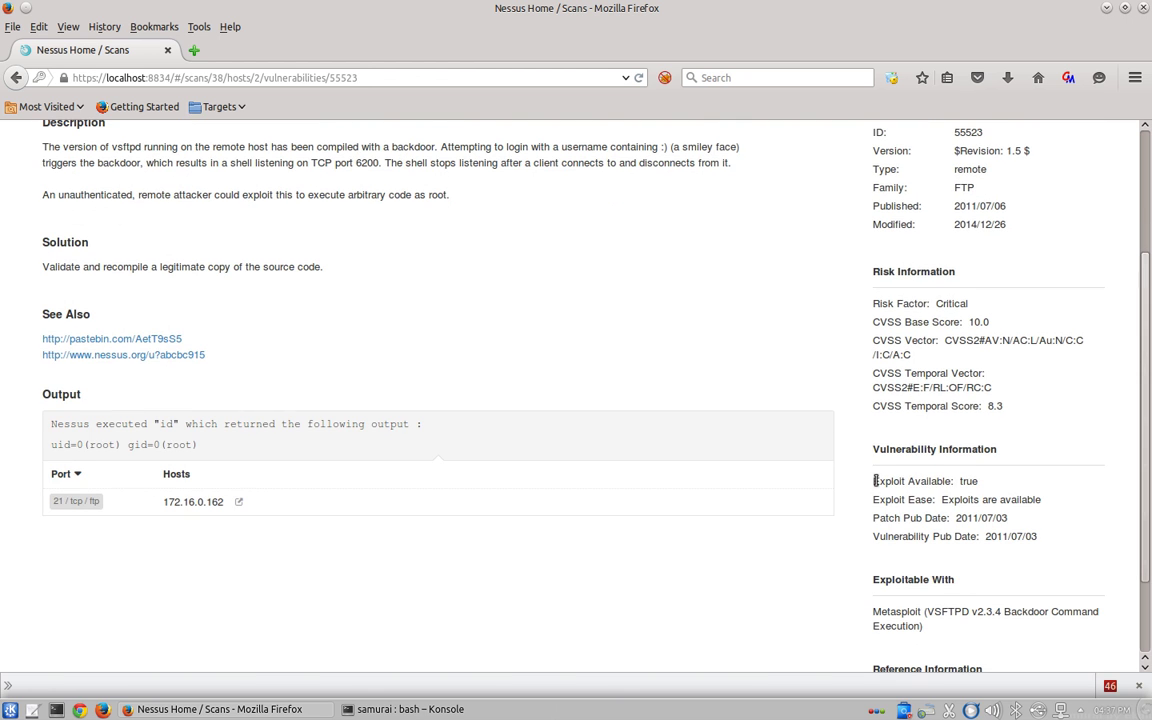
drag(872, 482, 983, 489)
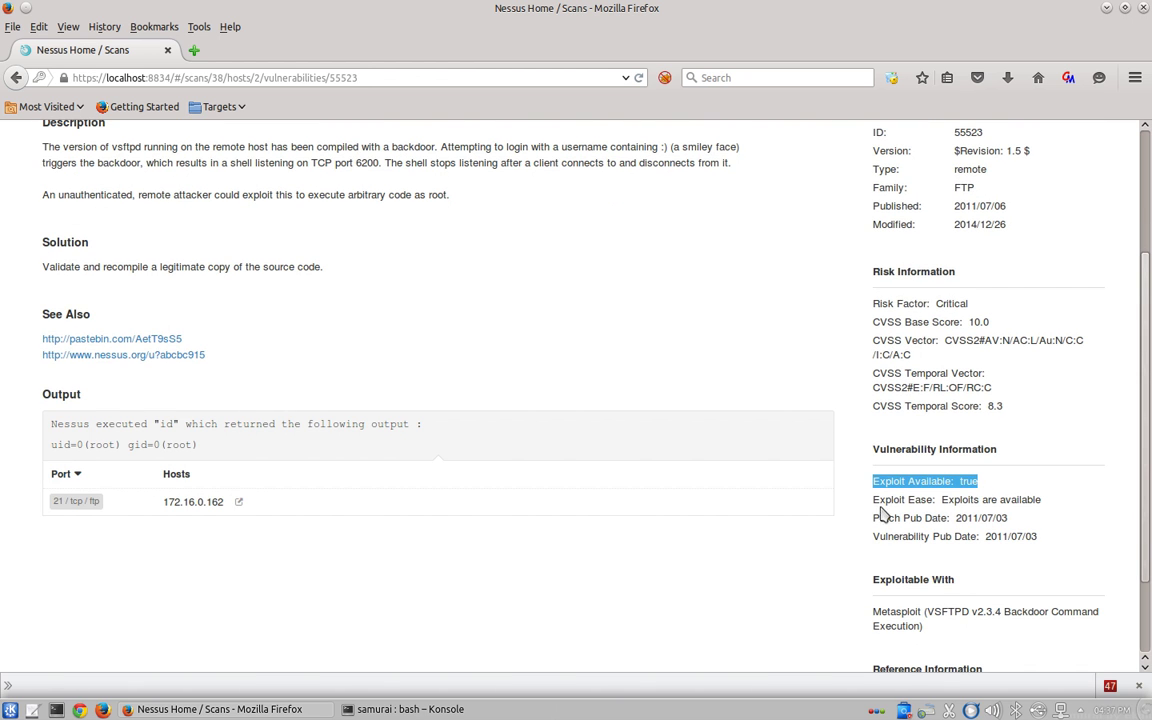
scroll(890, 518, down, 2)
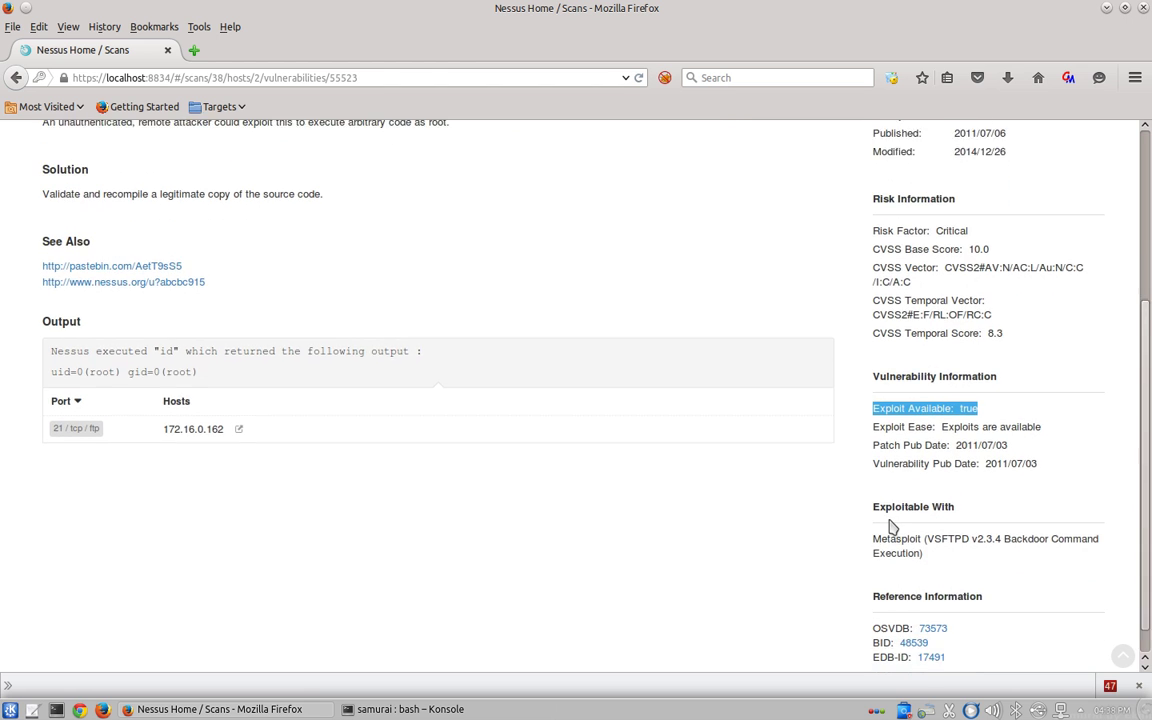
click(925, 527)
drag(925, 527, 876, 507)
click(849, 522)
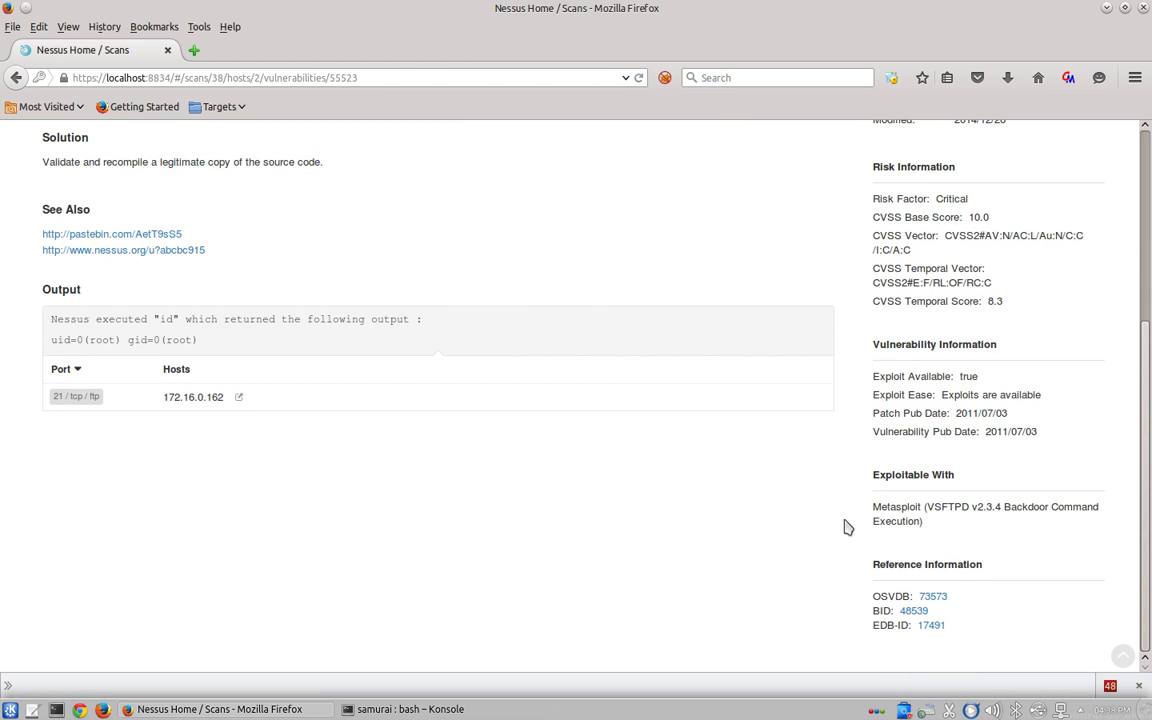
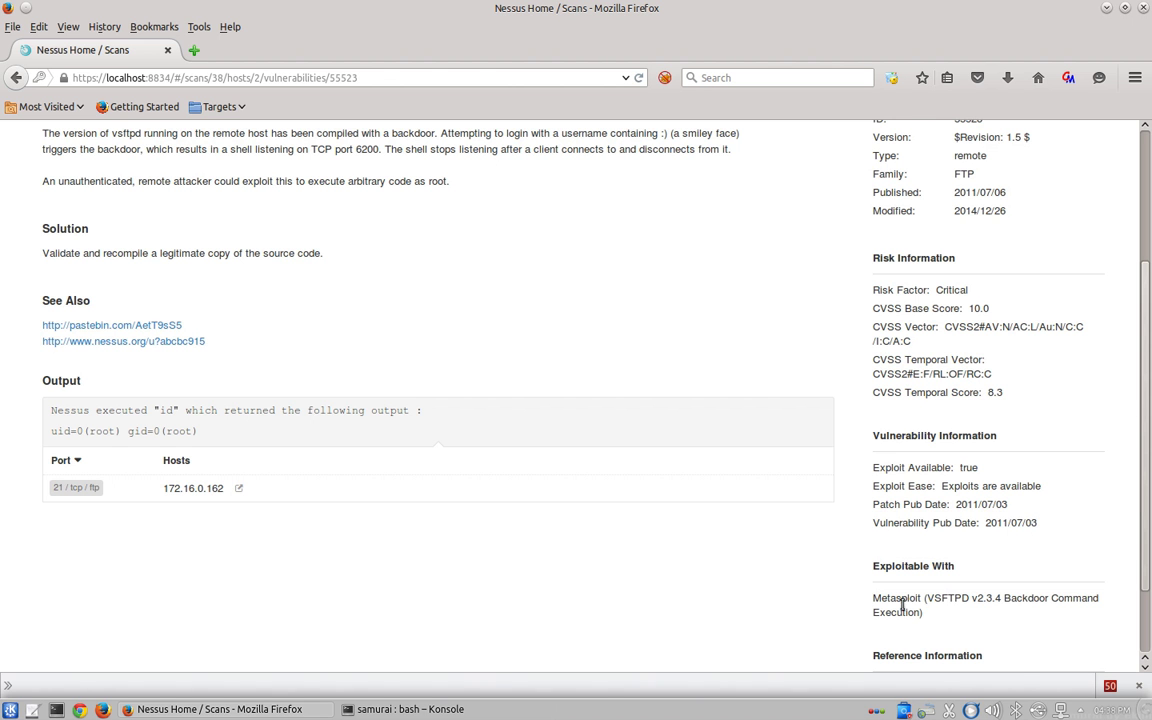
scroll(290, 602, up, 1)
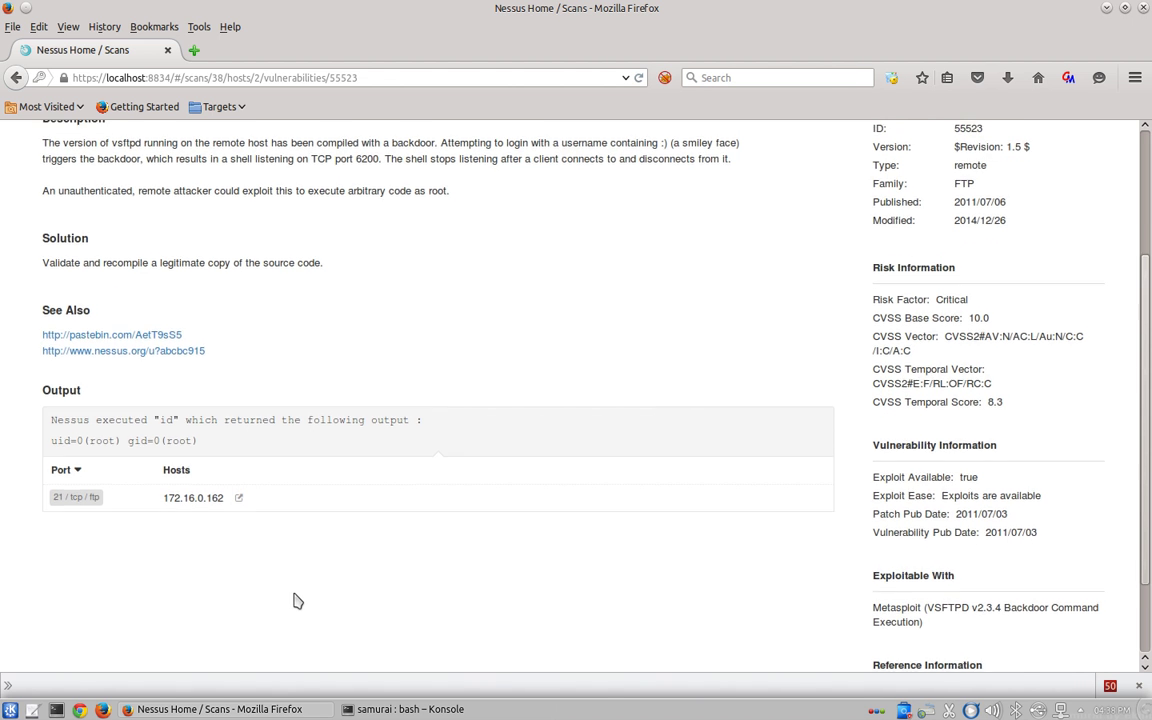
scroll(362, 565, up, 3)
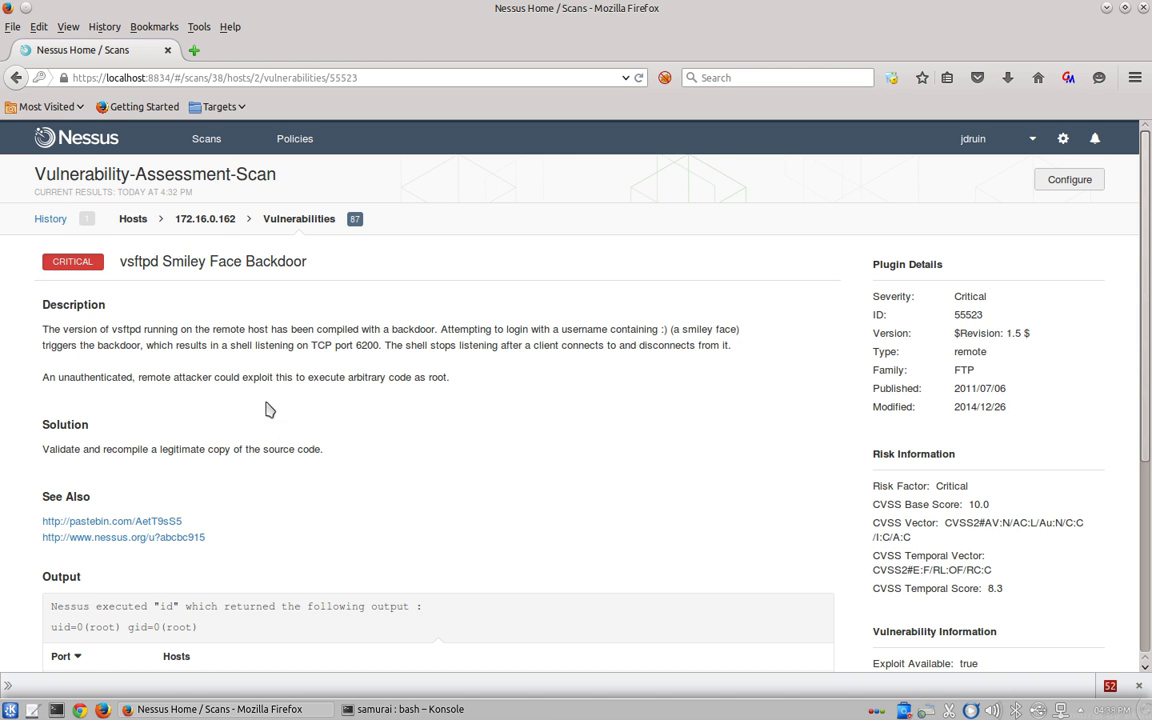
click(206, 141)
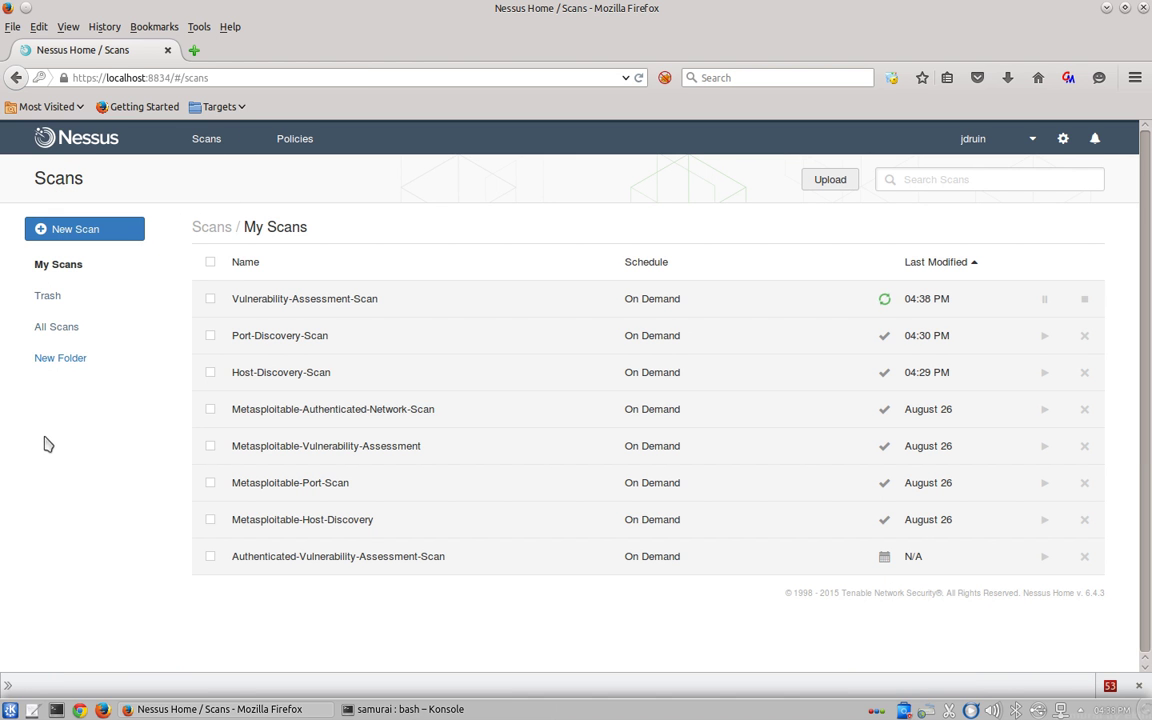